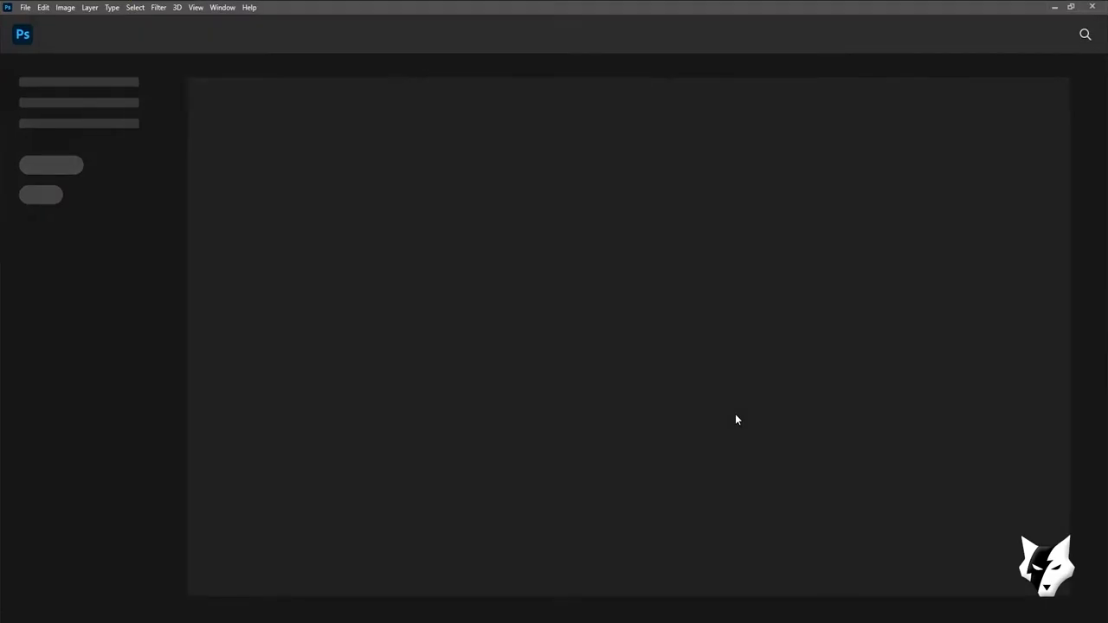
# Create a blank transparent 2884 × 3605 px document at 72 resolution
pyautogui.click(40, 130)
pyautogui.click(782, 493)
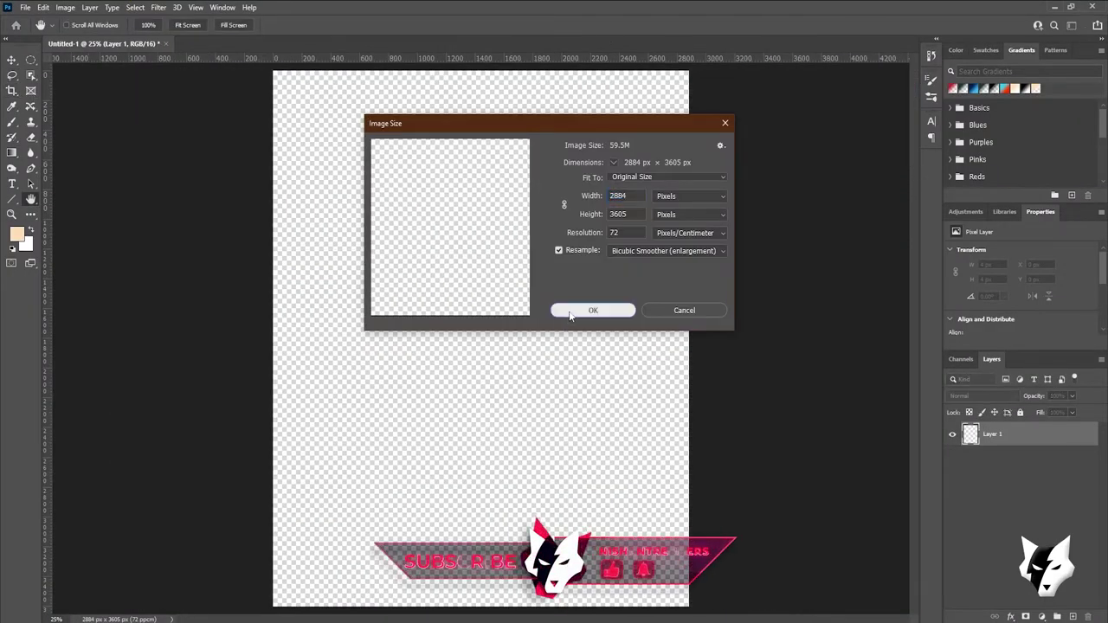
pyautogui.click(569, 311)
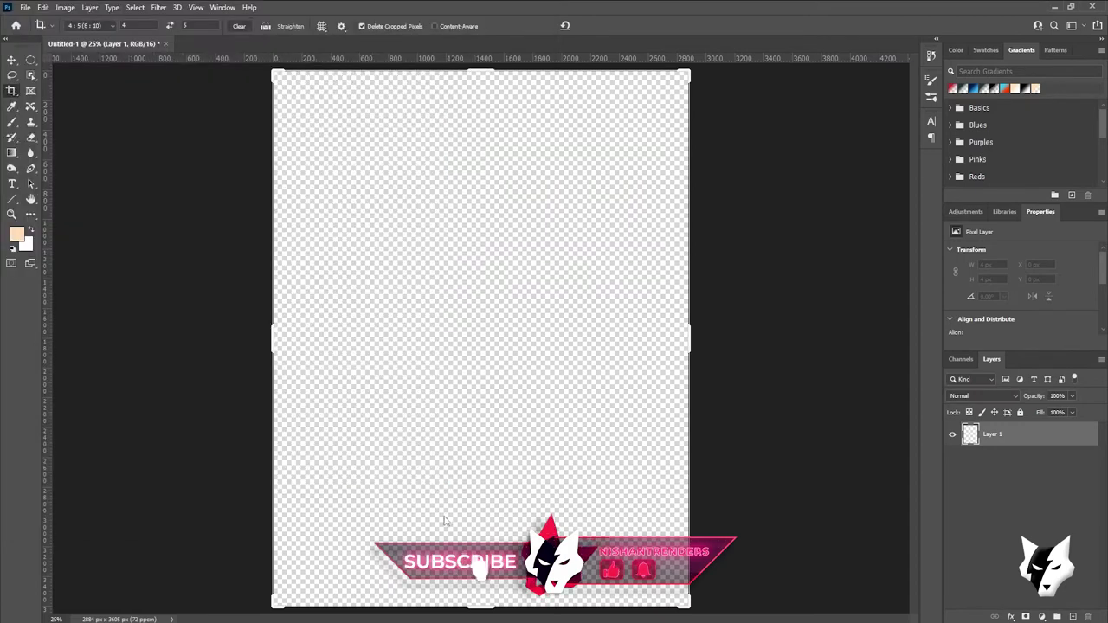
# Position and stretch the placed cave photo to cover the whole canvas
pyautogui.moveTo(638, 441); pyautogui.dragTo(596, 428)
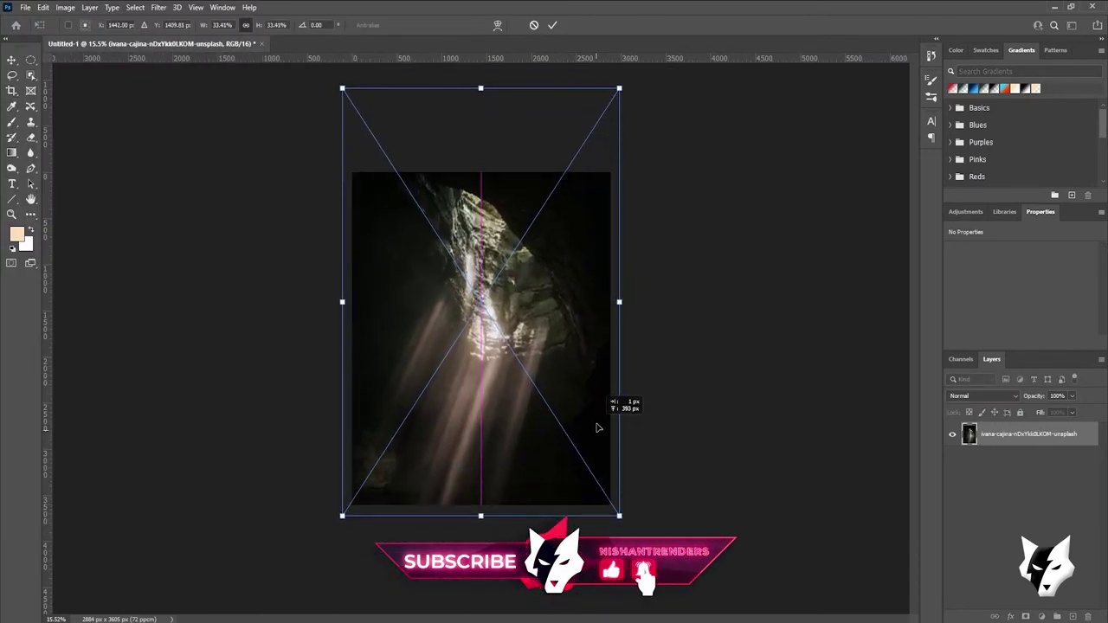
pyautogui.moveTo(342, 301); pyautogui.dragTo(354, 300)
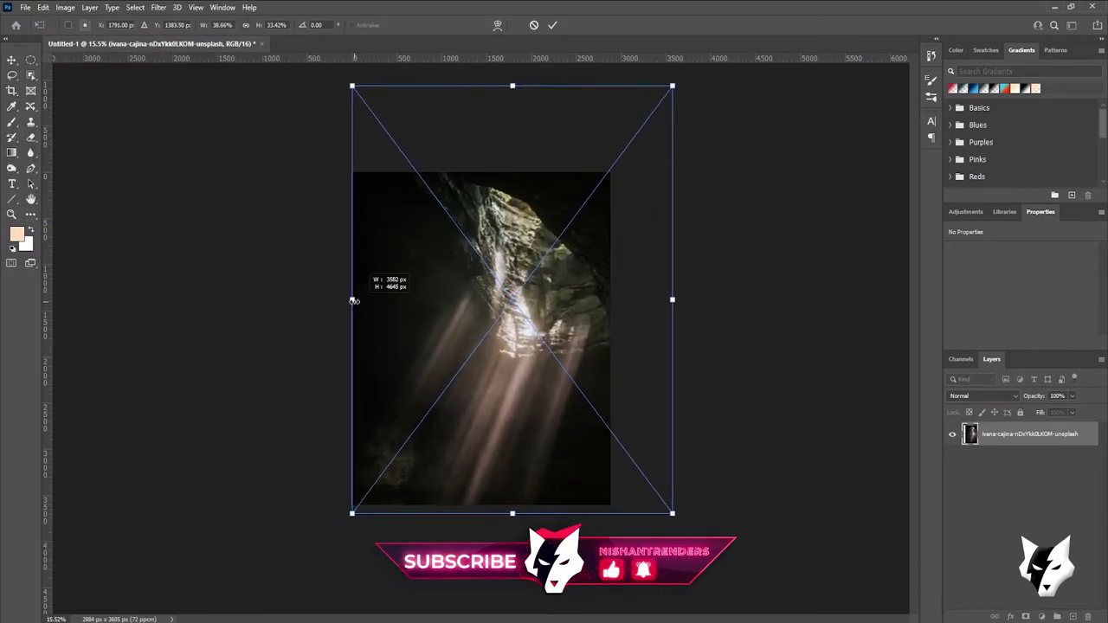
pyautogui.press('Return')
pyautogui.hotkey('ctrl', '0')
# Place the rhino photo as an embedded layer in the scene
pyautogui.click(25, 7)
pyautogui.click(61, 255)
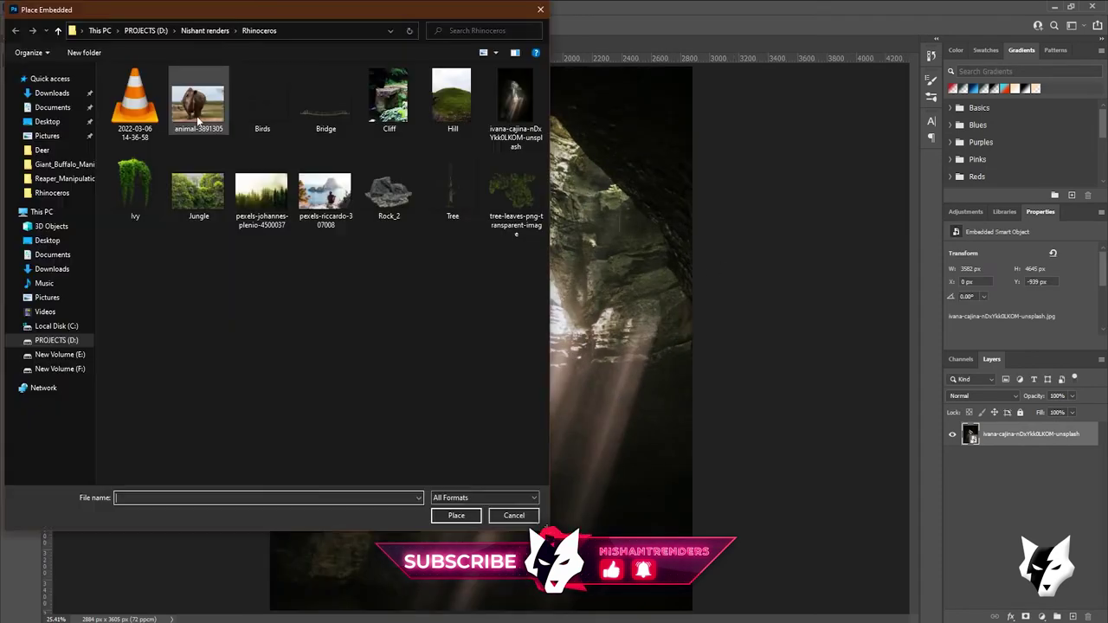
pyautogui.doubleClick(198, 121)
pyautogui.press('Return')
pyautogui.scroll(2, 449, 420)
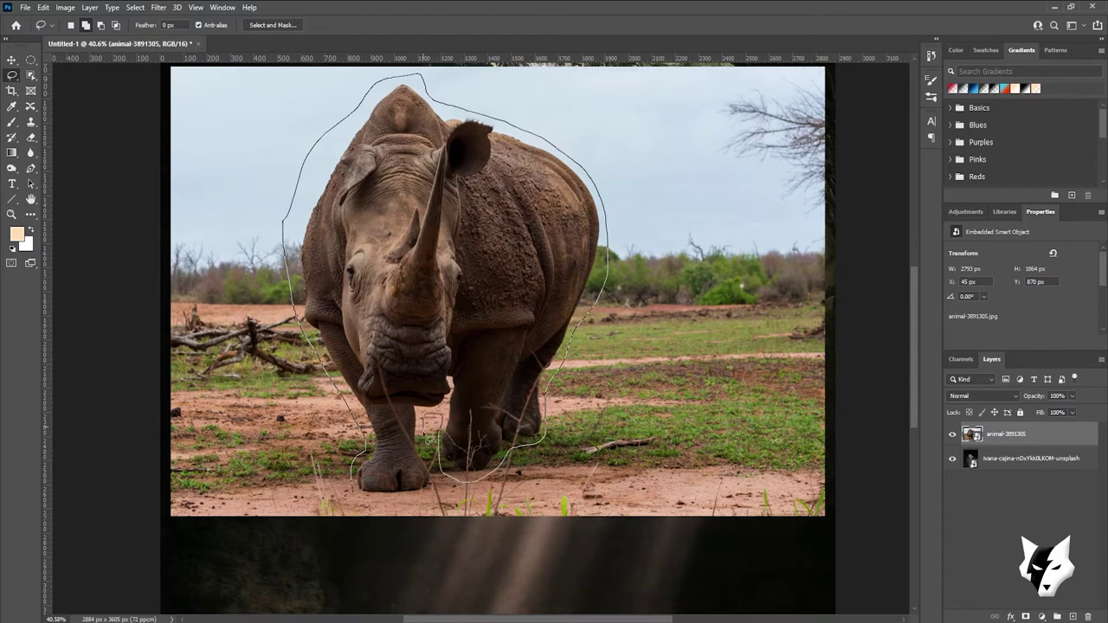
# Refine the rhino selection with Select and Mask and mask out its background
pyautogui.click(273, 24)
pyautogui.click(505, 235)
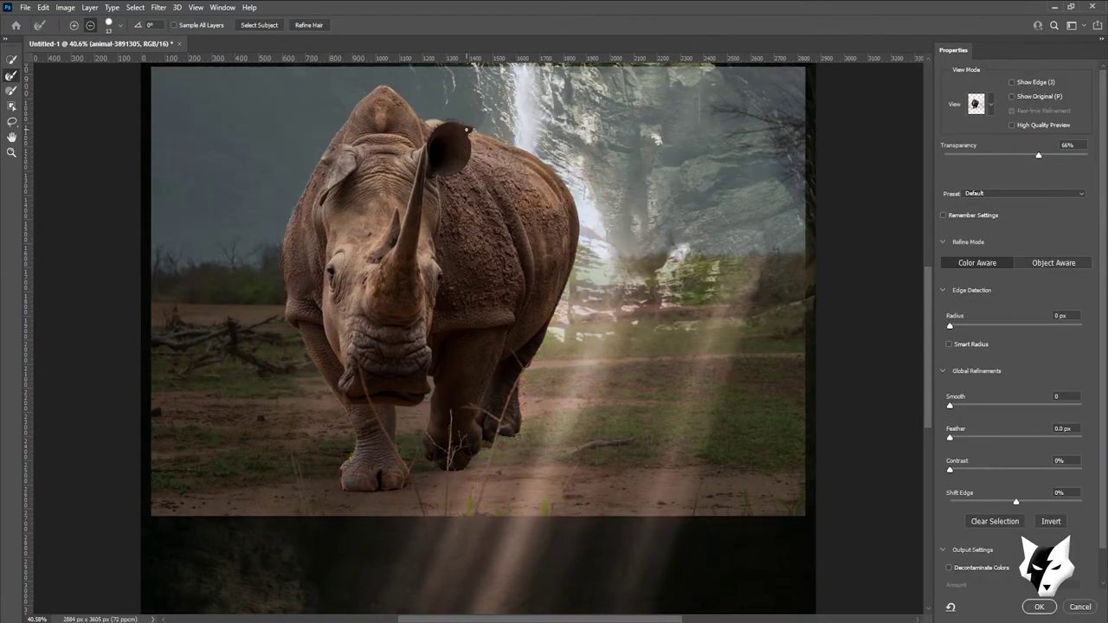
pyautogui.scroll(1, 443, 286)
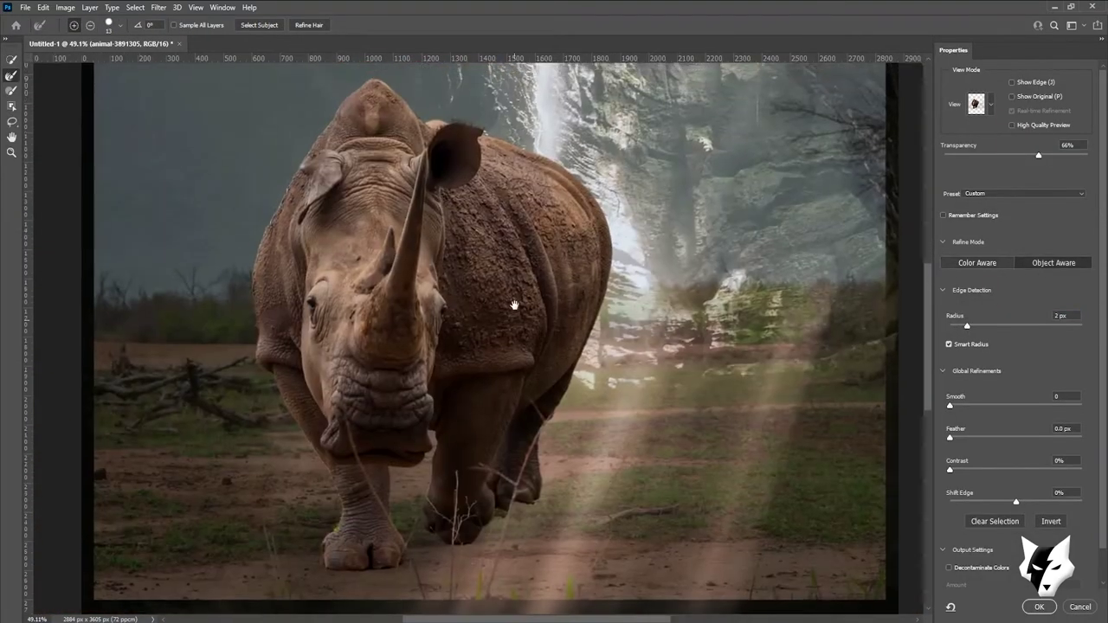
pyautogui.click(1039, 607)
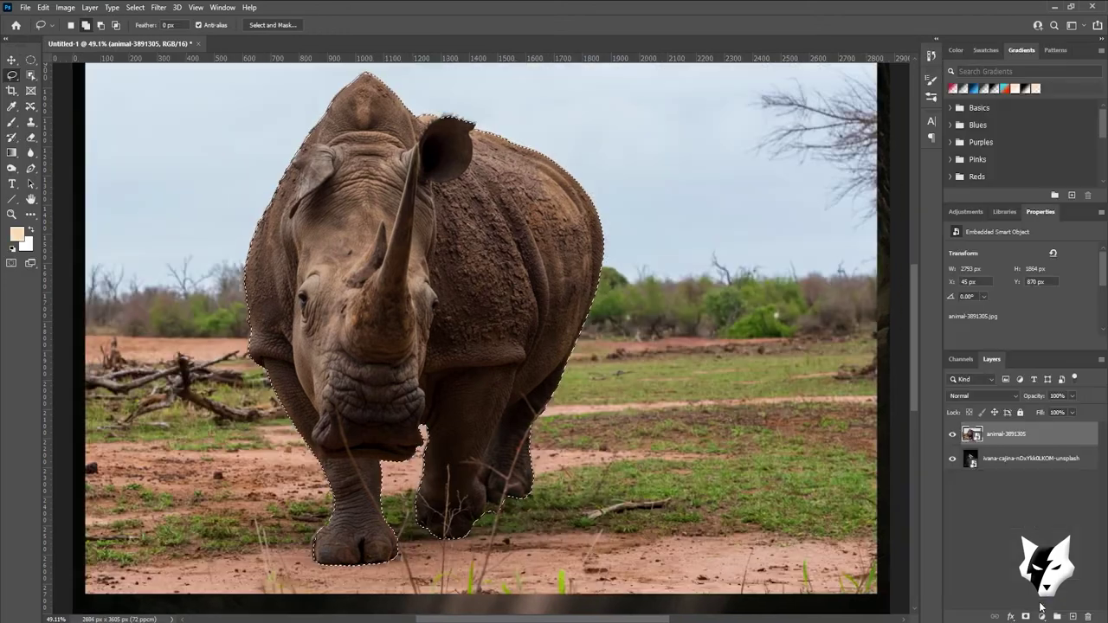
pyautogui.click(1026, 617)
# Flip the rhino horizontally and scale it to about 166% over the light rays
pyautogui.hotkey('ctrl', 't')
pyautogui.rightClick(470, 300)
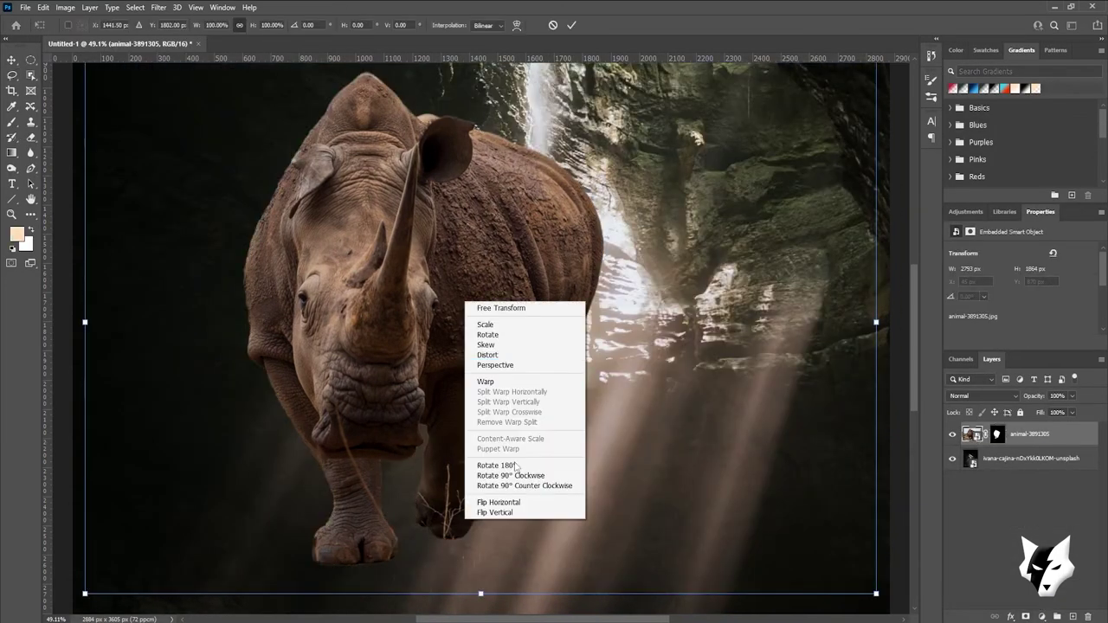
pyautogui.click(496, 507)
pyautogui.hotkey('ctrl', '0')
pyautogui.moveTo(683, 199); pyautogui.dragTo(648, 74)
pyautogui.moveTo(507, 320); pyautogui.dragTo(649, 435)
pyautogui.moveTo(464, 223); pyautogui.dragTo(452, 215)
pyautogui.moveTo(638, 540)
pyautogui.mouseDown()
pyautogui.moveTo(674, 490)
pyautogui.moveTo(546, 294)
pyautogui.moveTo(519, 200)
pyautogui.mouseUp()
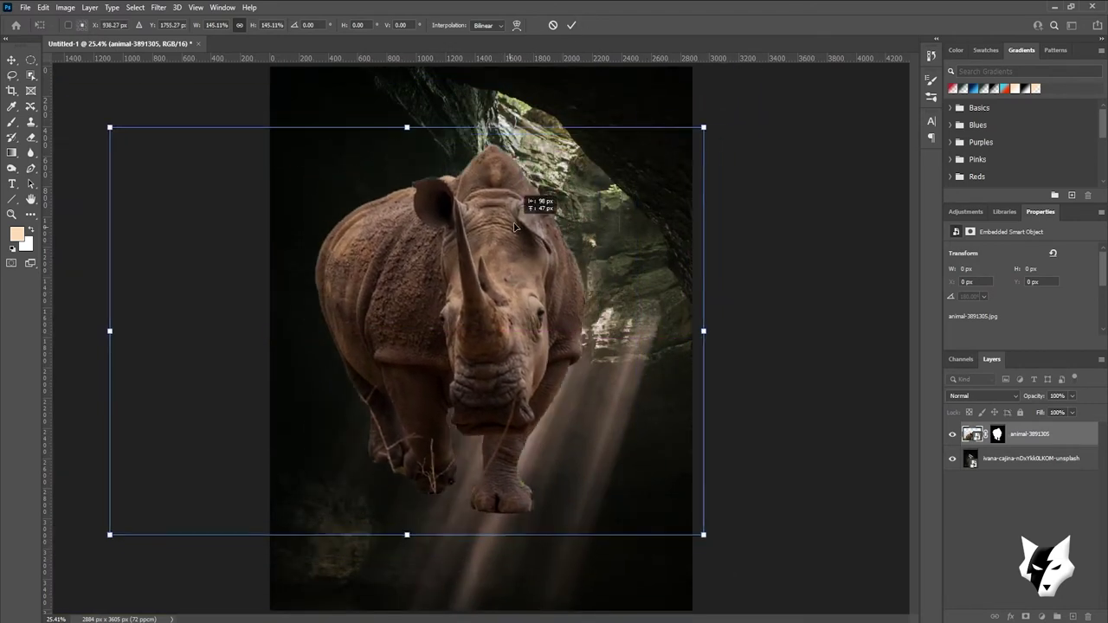
pyautogui.press('Return')
# Shrink and centre the rhino on the canvas, then add a Levels adjustment layer
pyautogui.press('l')
pyautogui.scroll(-1, 680, 311)
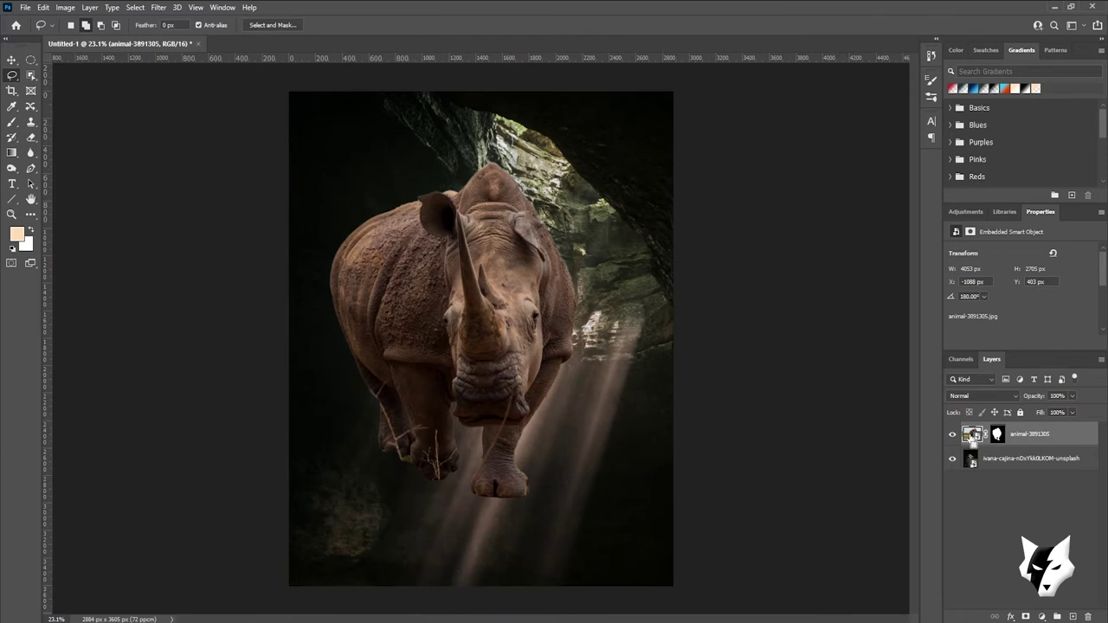
pyautogui.hotkey('ctrl', 't')
pyautogui.moveTo(537, 260); pyautogui.dragTo(569, 285)
pyautogui.press('Return')
pyautogui.click(1042, 617)
pyautogui.click(1030, 459)
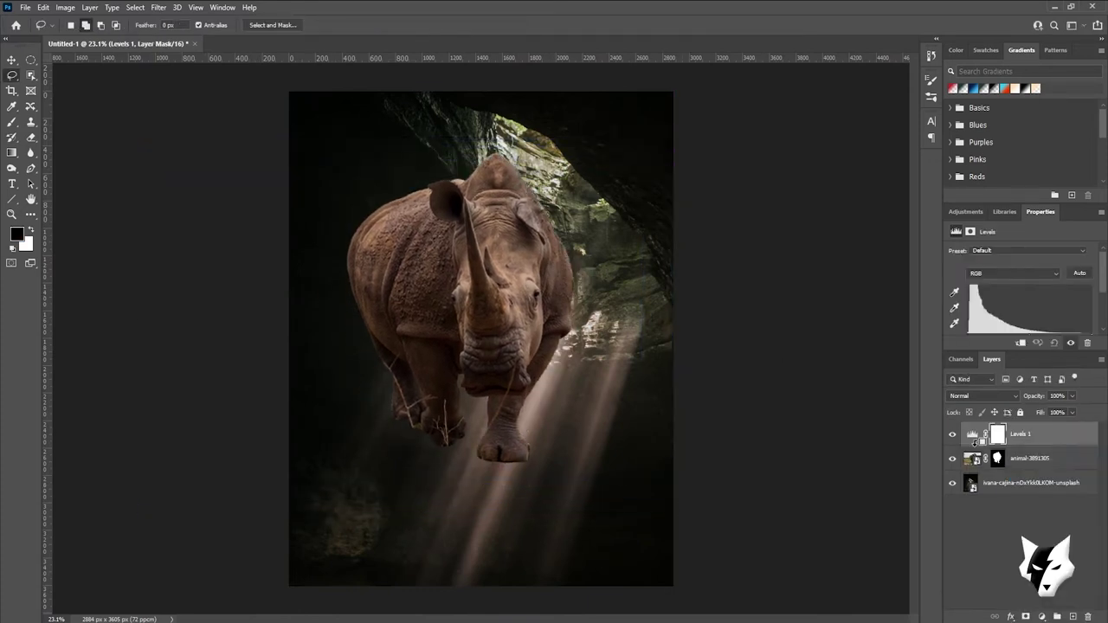
# Darken the rhino with Levels, tint it cyan/magenta/blue with Color Balance, Levels on top
pyautogui.moveTo(970, 338); pyautogui.dragTo(974, 343)
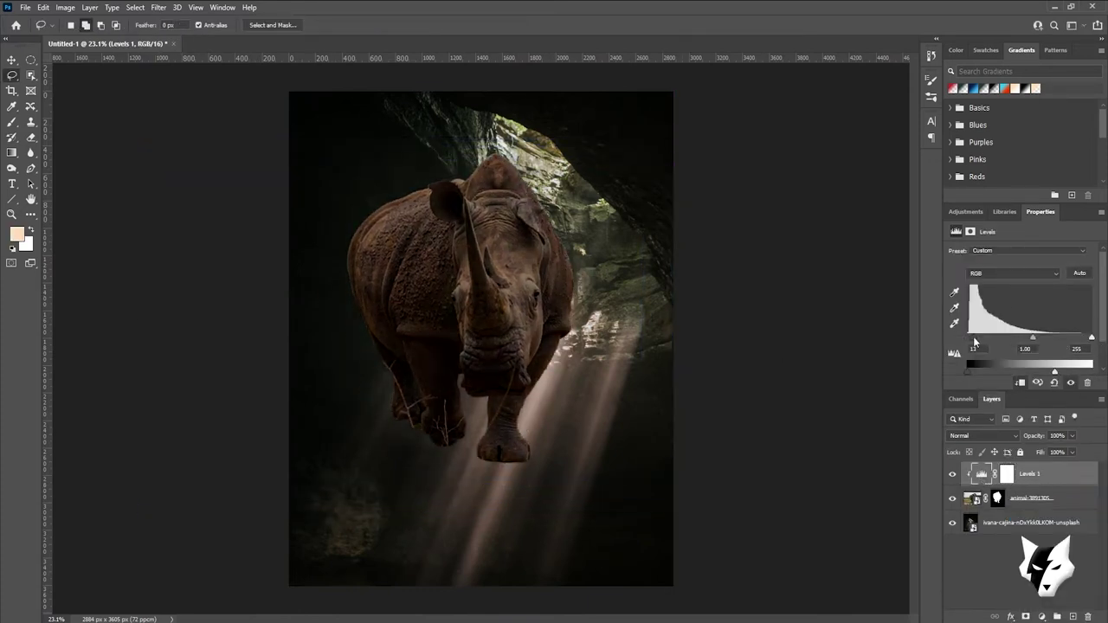
pyautogui.moveTo(1080, 373); pyautogui.dragTo(1041, 378)
pyautogui.click(953, 475)
pyautogui.click(1042, 617)
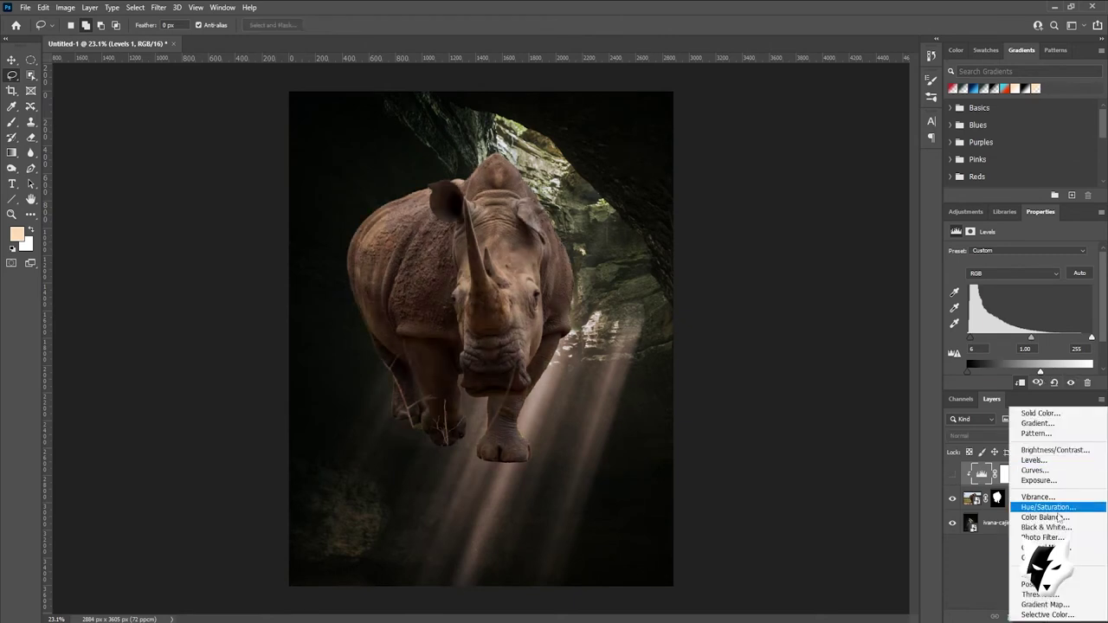
pyautogui.click(977, 489)
pyautogui.moveTo(996, 278); pyautogui.dragTo(994, 278)
pyautogui.moveTo(1005, 297); pyautogui.dragTo(1007, 317)
pyautogui.click(953, 500)
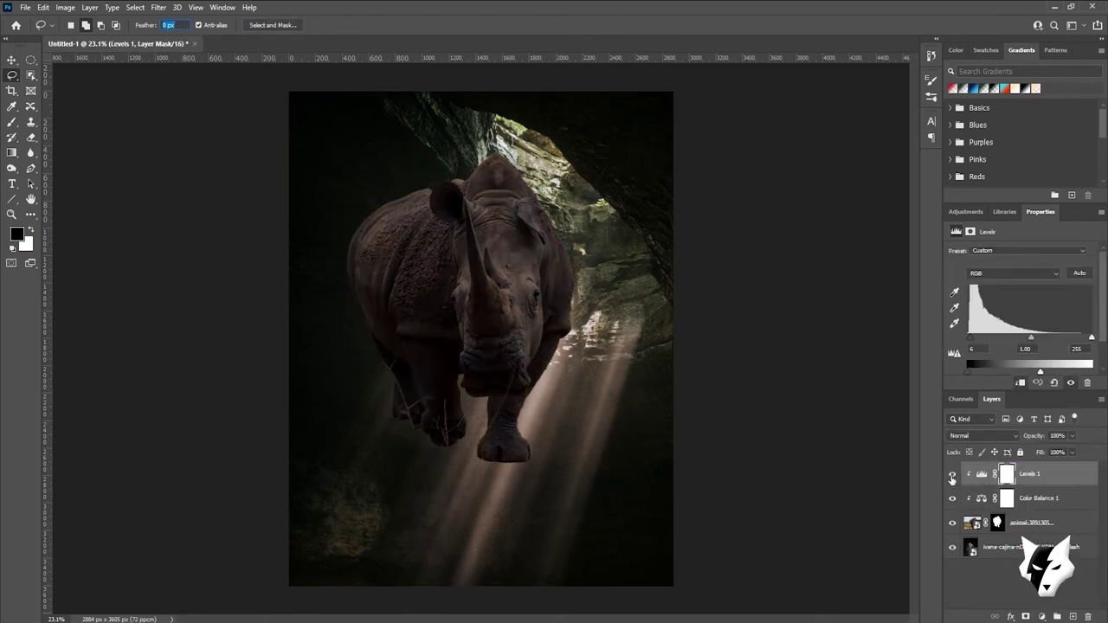
pyautogui.moveTo(1026, 498); pyautogui.dragTo(1026, 468)
# Enlarge the rhino and shift it left and down to fit the frame
pyautogui.click(1029, 592)
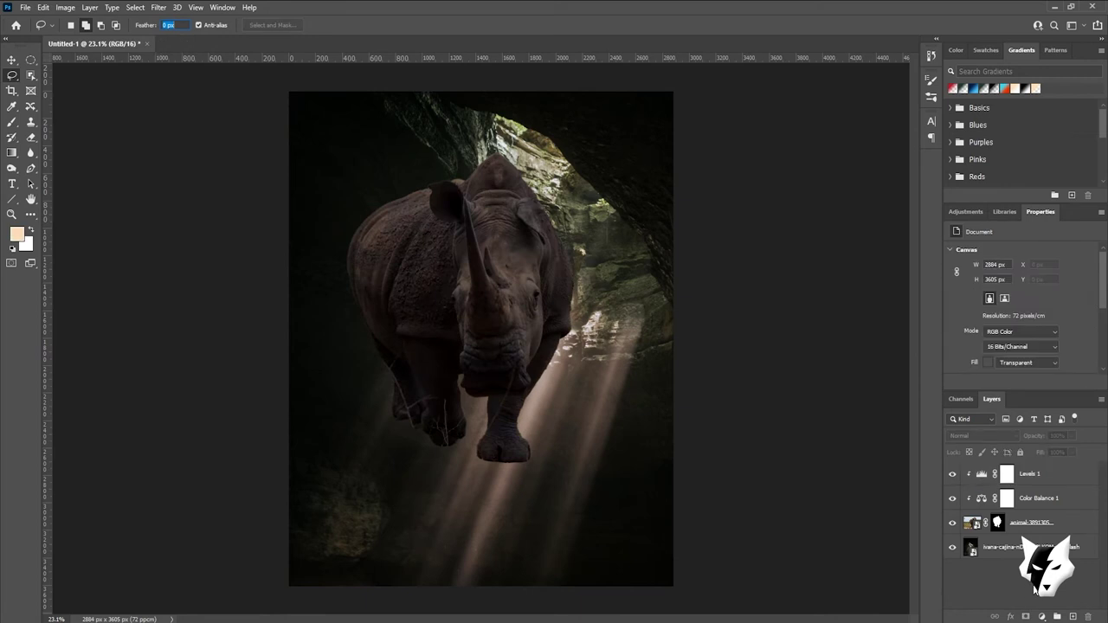
pyautogui.click(1015, 523)
pyautogui.hotkey('ctrl', 't')
pyautogui.press('Return')
pyautogui.hotkey('ctrl', 't')
pyautogui.moveTo(676, 480); pyautogui.dragTo(796, 563)
pyautogui.moveTo(631, 369); pyautogui.dragTo(542, 383)
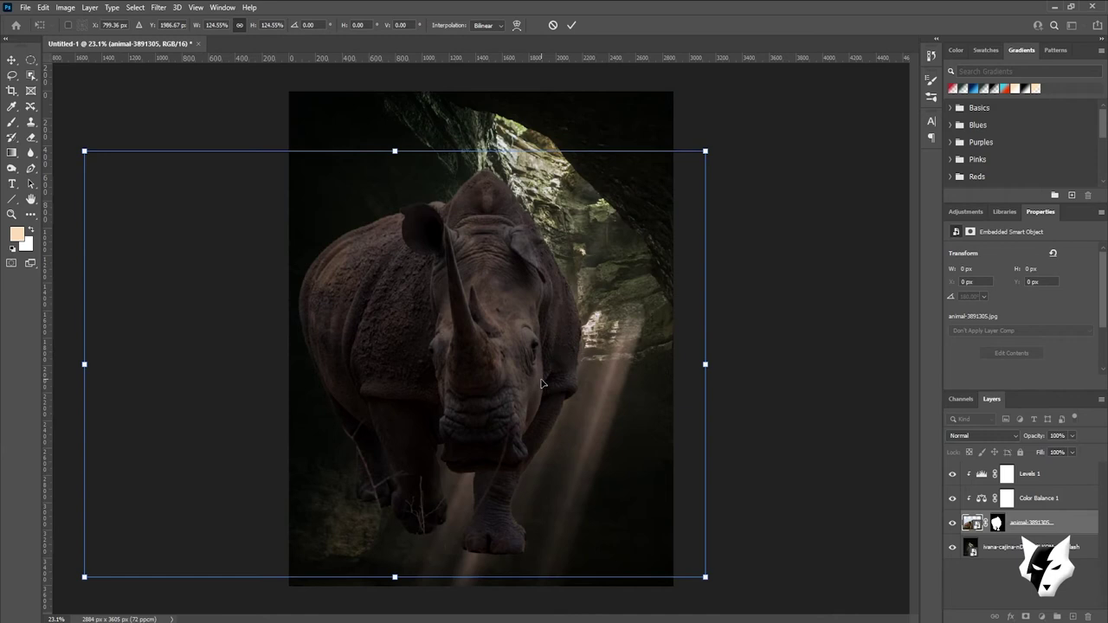
pyautogui.moveTo(748, 73); pyautogui.dragTo(531, 354)
pyautogui.press('Return')
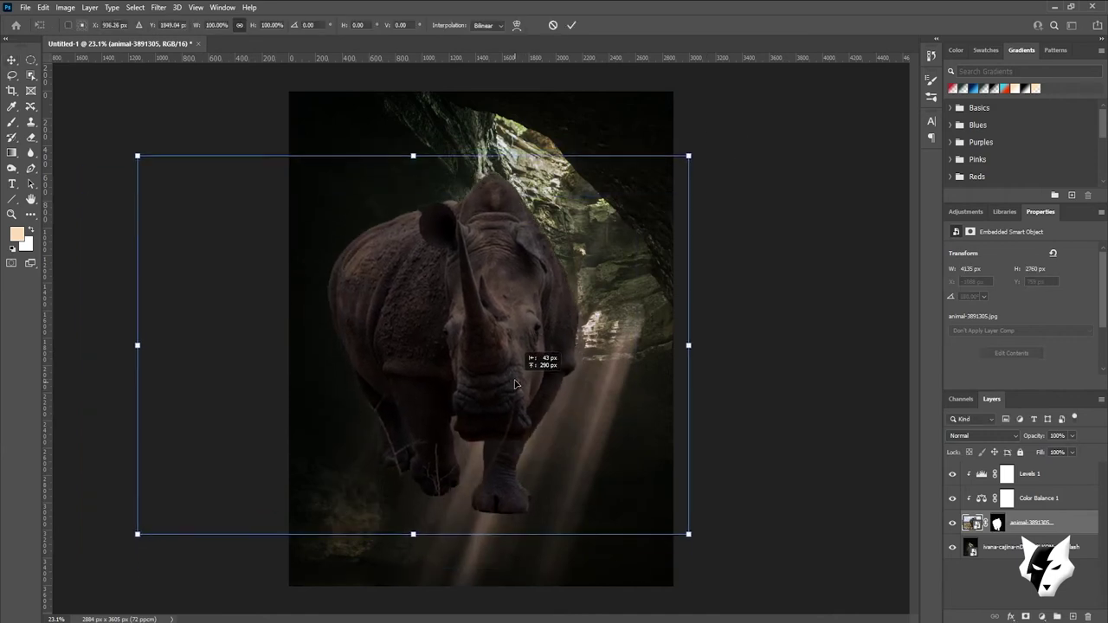
# Enlarge the cave background layer
pyautogui.click(968, 549)
pyautogui.hotkey('ctrl', 't')
pyautogui.hotkey('ctrl', '0')
pyautogui.moveTo(482, 340); pyautogui.dragTo(559, 366)
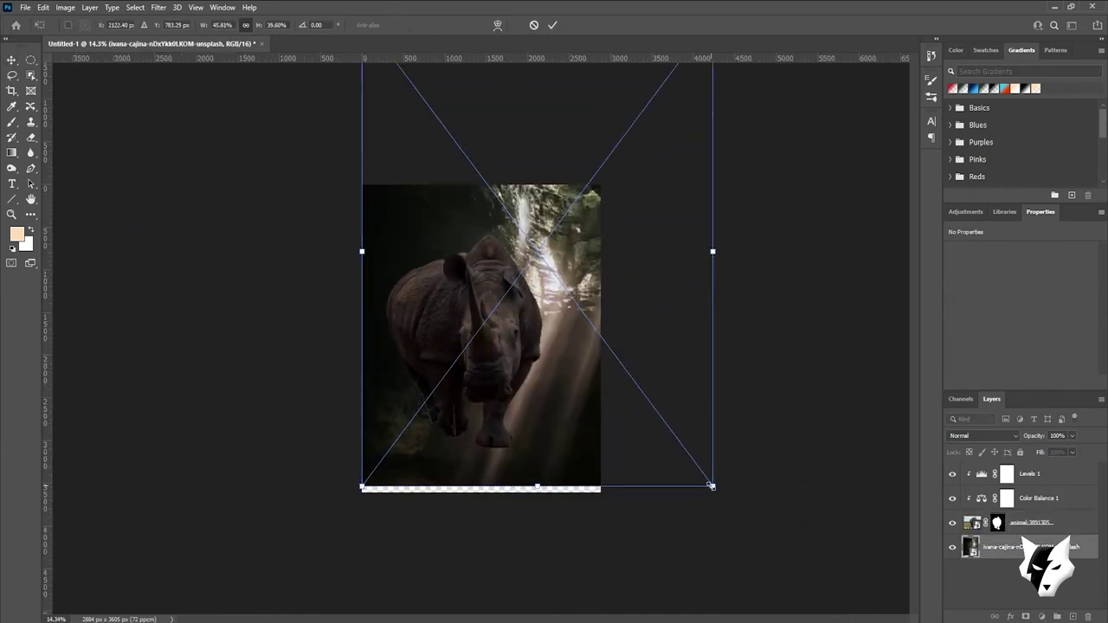
pyautogui.press('Return')
pyautogui.hotkey('ctrl', '0')
# Move the rhino to the right, then start File > Place Embedded
pyautogui.click(1030, 522)
pyautogui.hotkey('ctrl', 't')
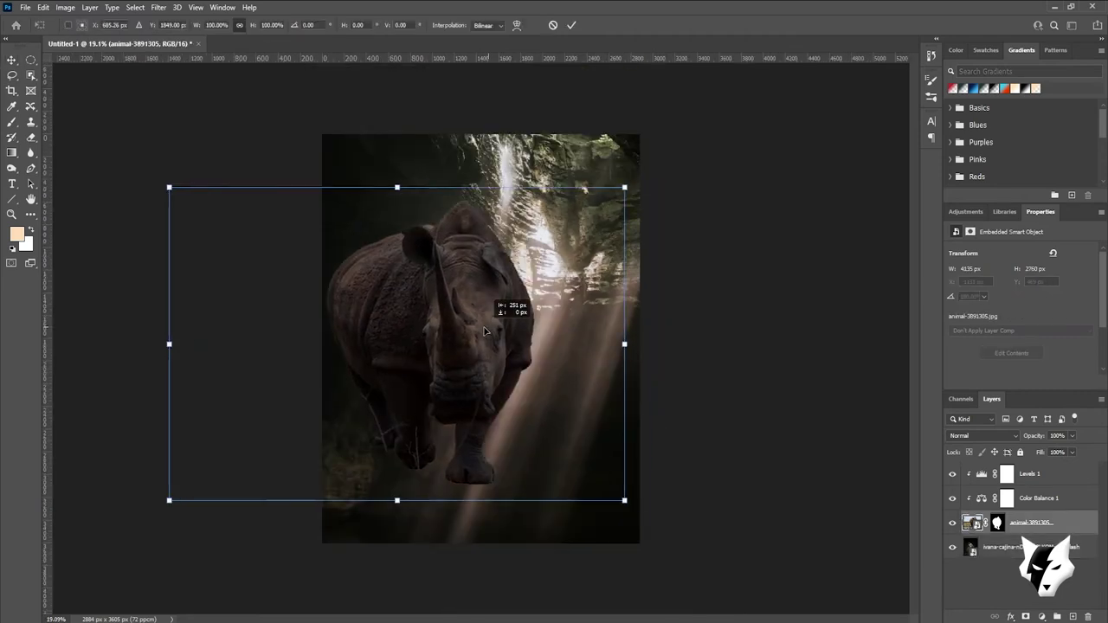
pyautogui.moveTo(502, 331); pyautogui.dragTo(535, 330)
pyautogui.press('Return')
pyautogui.hotkey('ctrl', '0')
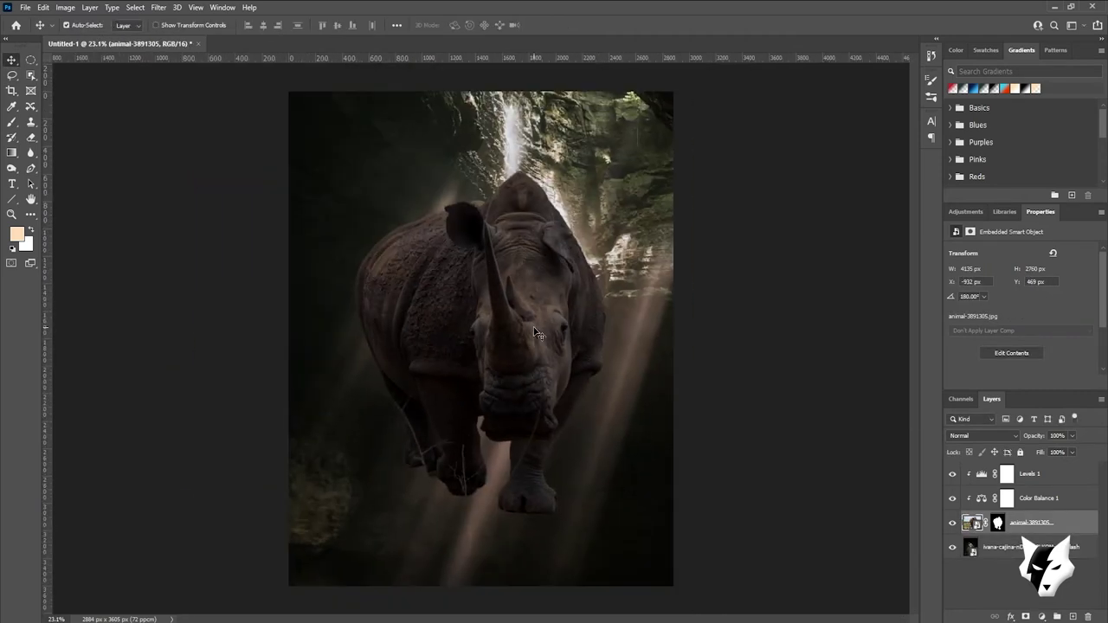
pyautogui.click(25, 7)
pyautogui.click(53, 261)
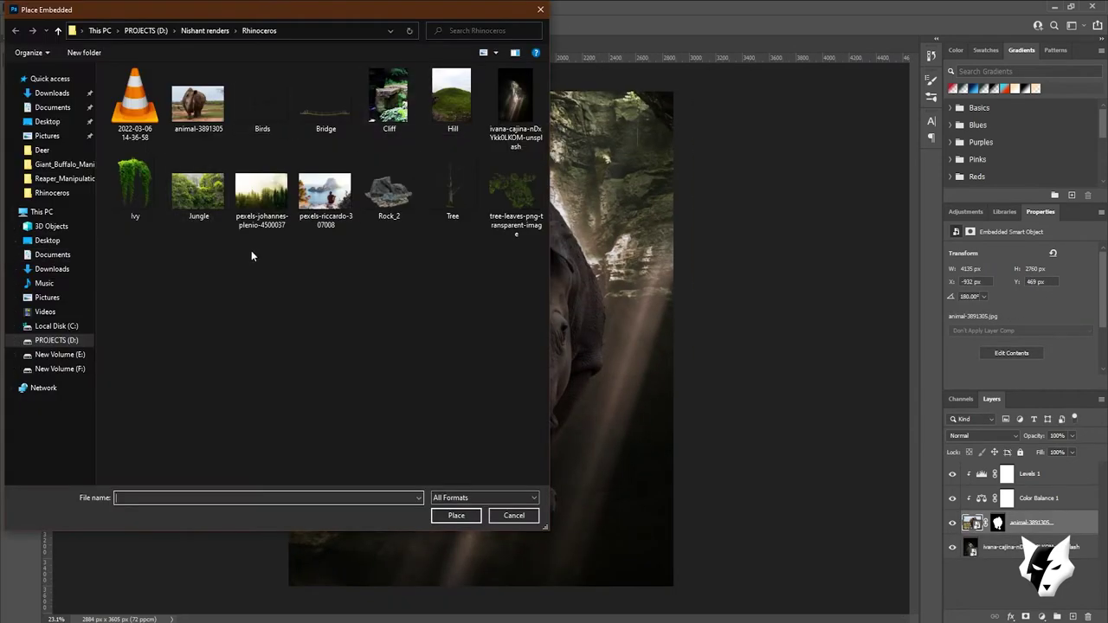
# Place the misty forest photo in the lower half of the canvas and enlarge it
pyautogui.doubleClick(264, 205)
pyautogui.moveTo(586, 349); pyautogui.dragTo(586, 471)
pyautogui.press('Return')
pyautogui.click(135, 7)
pyautogui.click(174, 139)
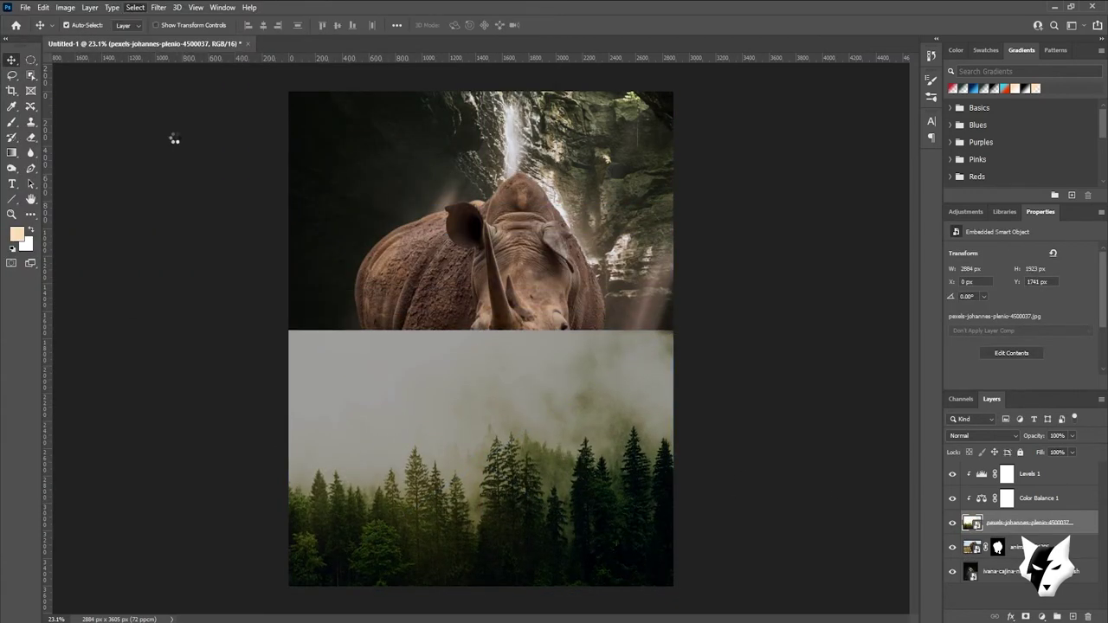
pyautogui.hotkey('ctrl', 'd')
pyautogui.hotkey('ctrl', 't')
pyautogui.moveTo(289, 594); pyautogui.dragTo(232, 599)
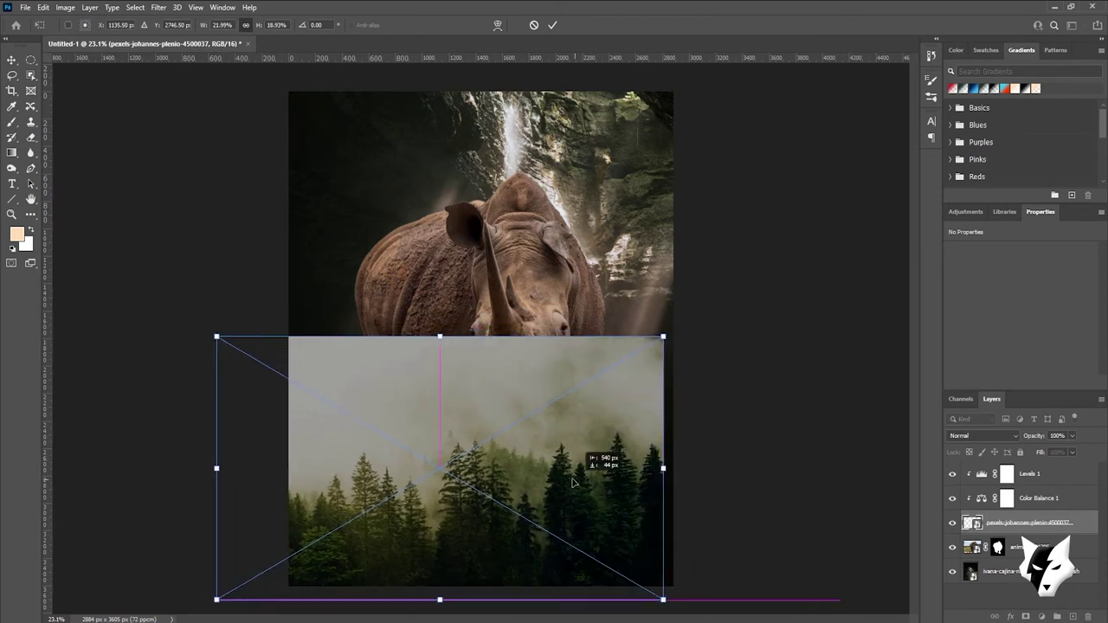
pyautogui.press('Return')
# Rasterize the forest layer and blend its top edge into the rhino with a low-flow eraser
pyautogui.press('e')
pyautogui.click(64, 152)
pyautogui.press('Return')
pyautogui.moveTo(81, 185)
pyautogui.mouseDown()
pyautogui.moveTo(280, 321)
pyautogui.moveTo(735, 344)
pyautogui.moveTo(646, 364)
pyautogui.mouseUp()
pyautogui.hotkey('ctrl', 'z')
pyautogui.moveTo(267, 26); pyautogui.dragTo(260, 30)
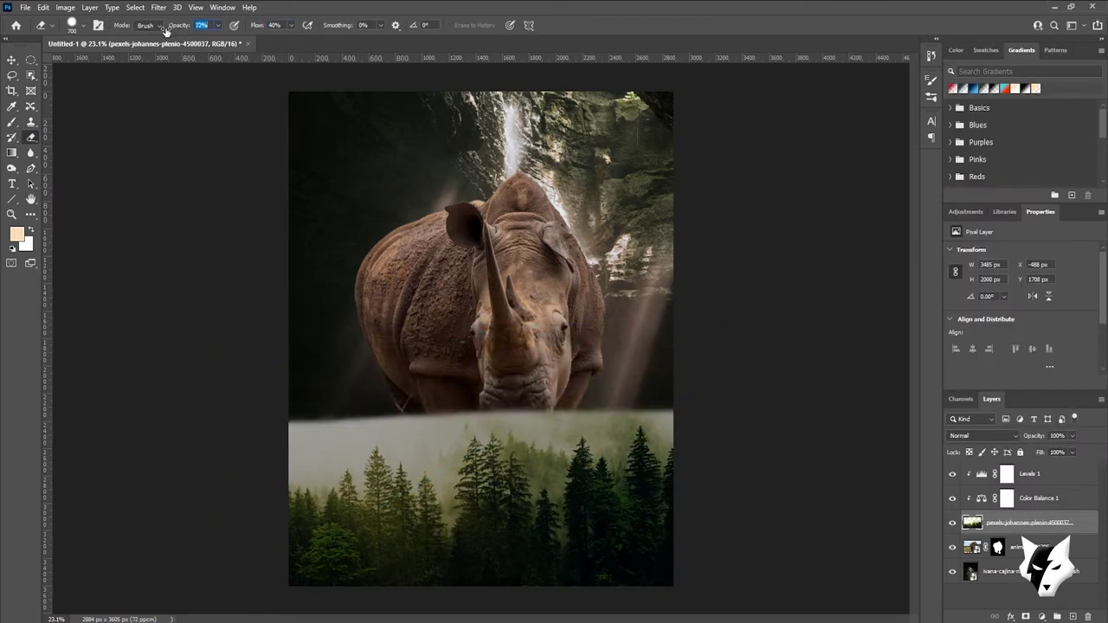
pyautogui.moveTo(270, 430)
pyautogui.mouseDown()
pyautogui.moveTo(589, 390)
pyautogui.moveTo(334, 445)
pyautogui.moveTo(697, 433)
pyautogui.moveTo(341, 469)
pyautogui.moveTo(684, 418)
pyautogui.mouseUp()
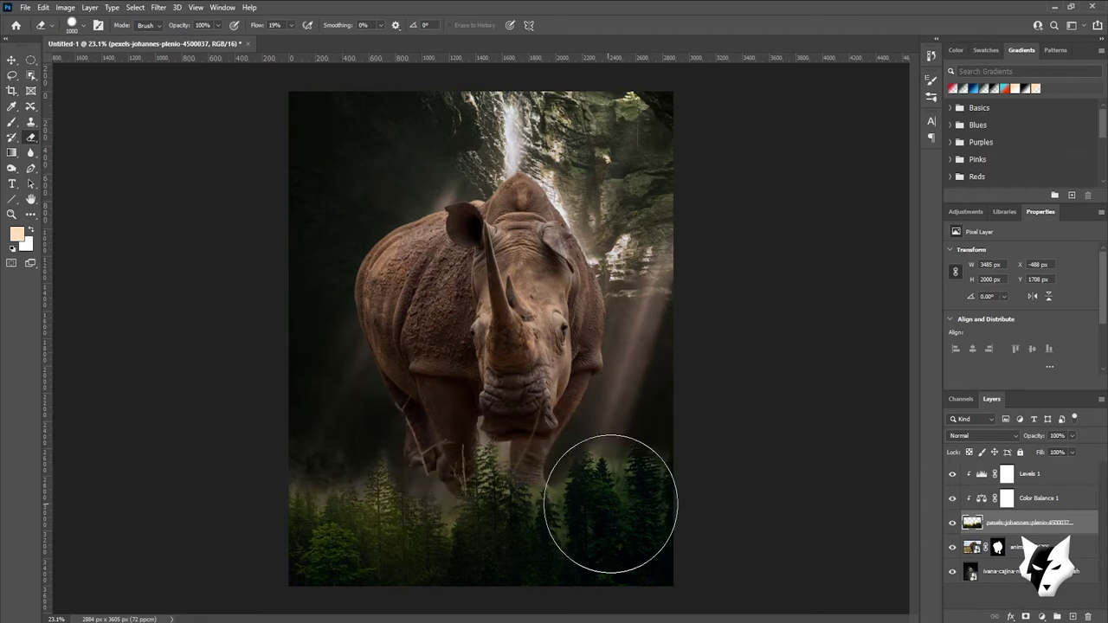
# Enlarge and raise the forest over the rhino, moving its layer to the top
pyautogui.hotkey('ctrl', 't')
pyautogui.moveTo(610, 622); pyautogui.dragTo(614, 493)
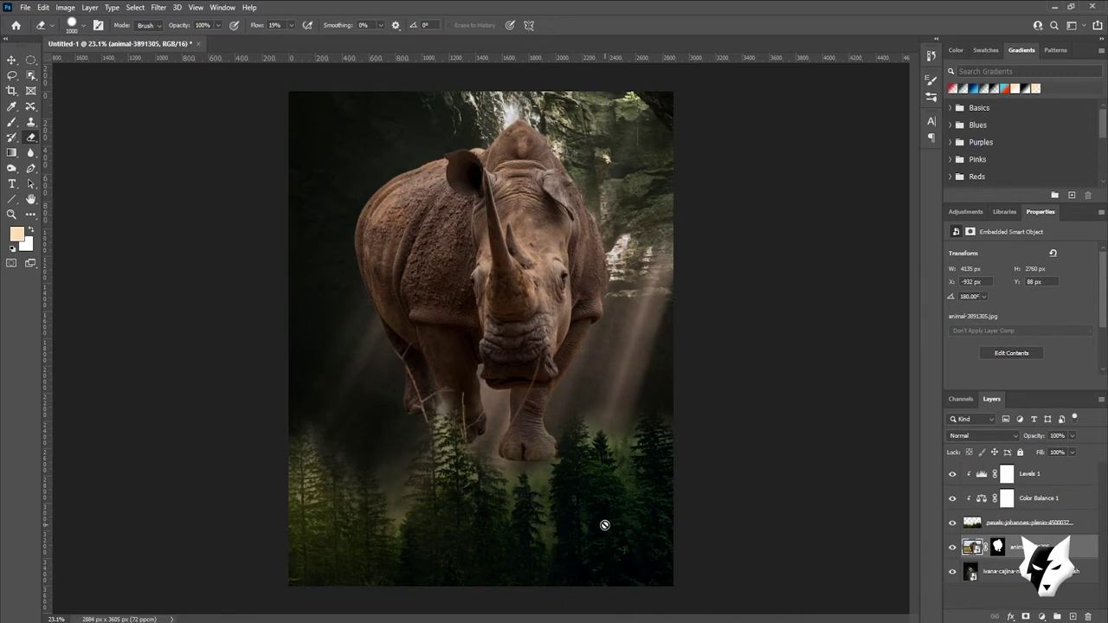
pyautogui.click(963, 524)
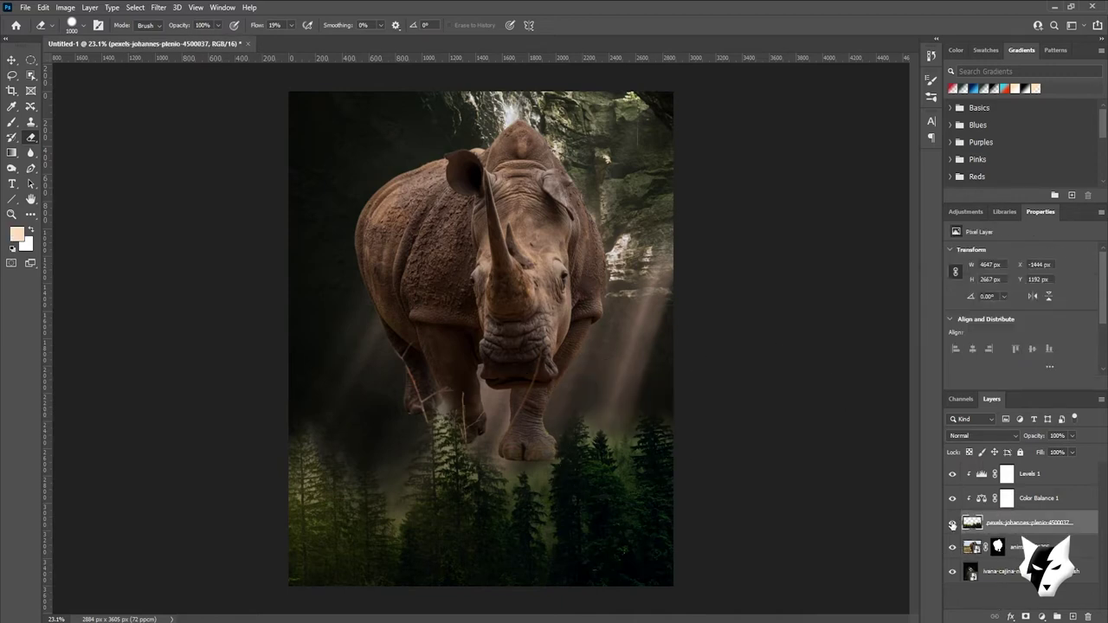
pyautogui.moveTo(972, 526); pyautogui.dragTo(972, 474)
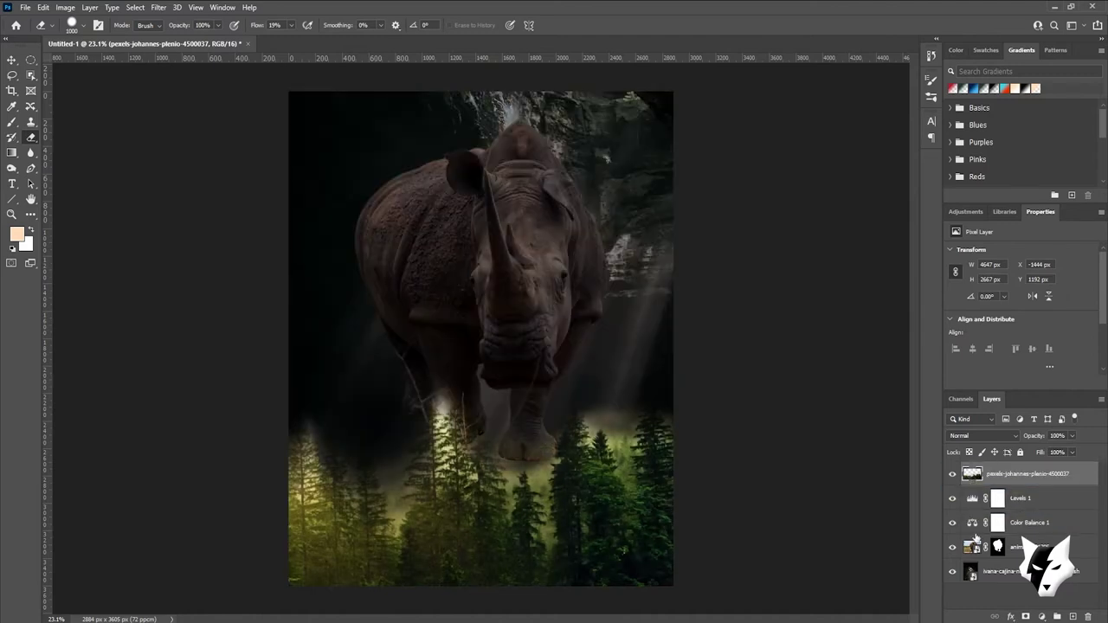
# Darken the forest with a Levels 2 adjustment, erase trees, and add Color Balance 2
pyautogui.click(1042, 616)
pyautogui.click(987, 456)
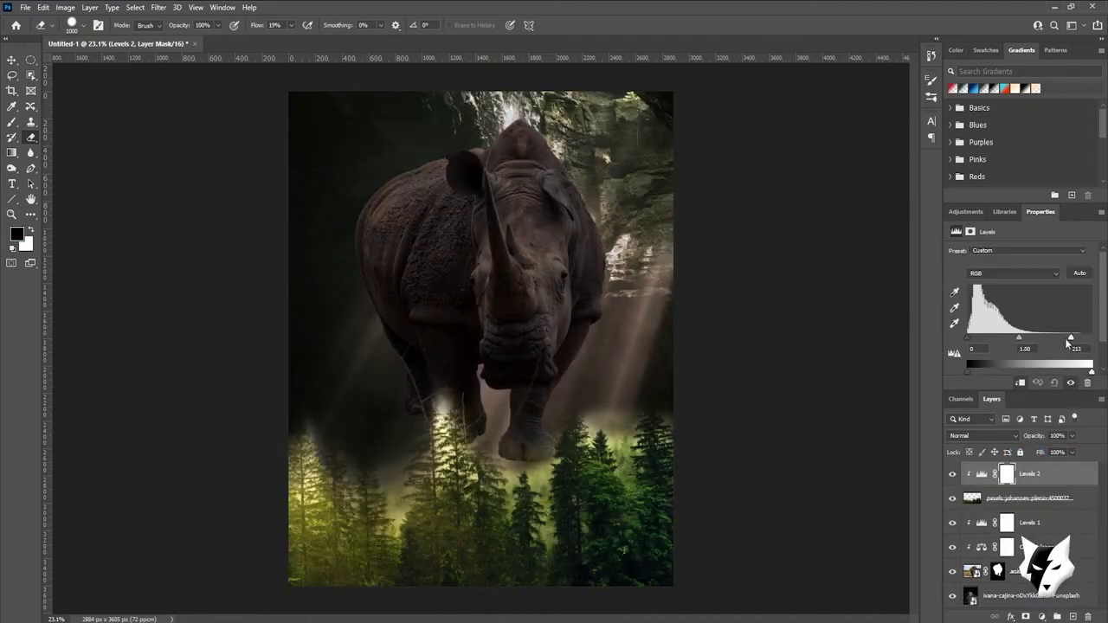
pyautogui.moveTo(968, 337); pyautogui.dragTo(985, 336)
pyautogui.click(972, 498)
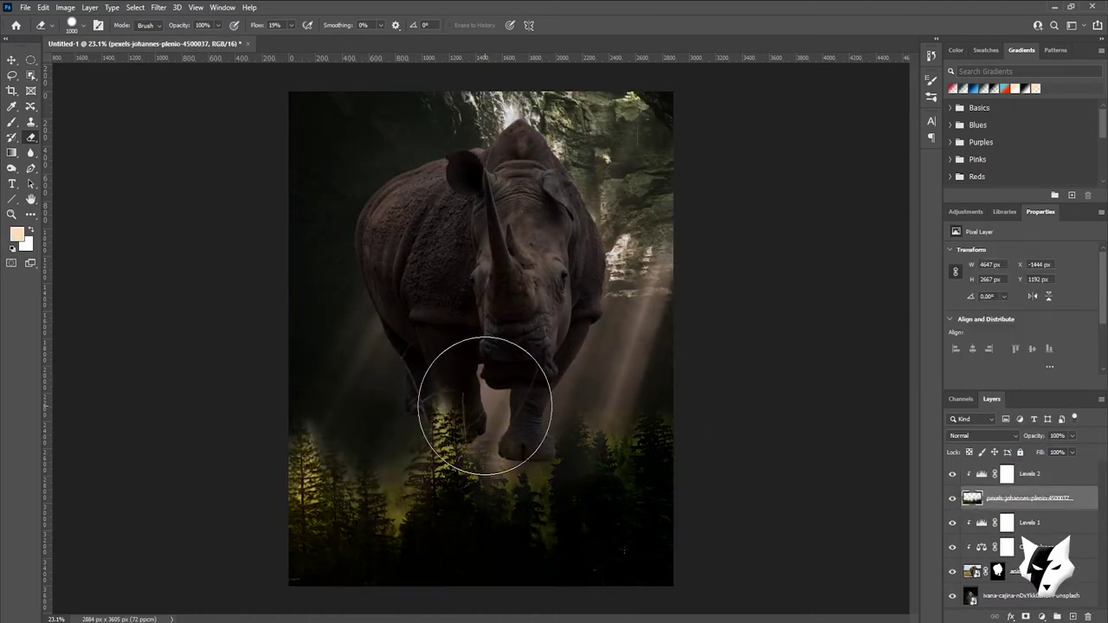
pyautogui.press('[')
pyautogui.press('[')
pyautogui.press('[')
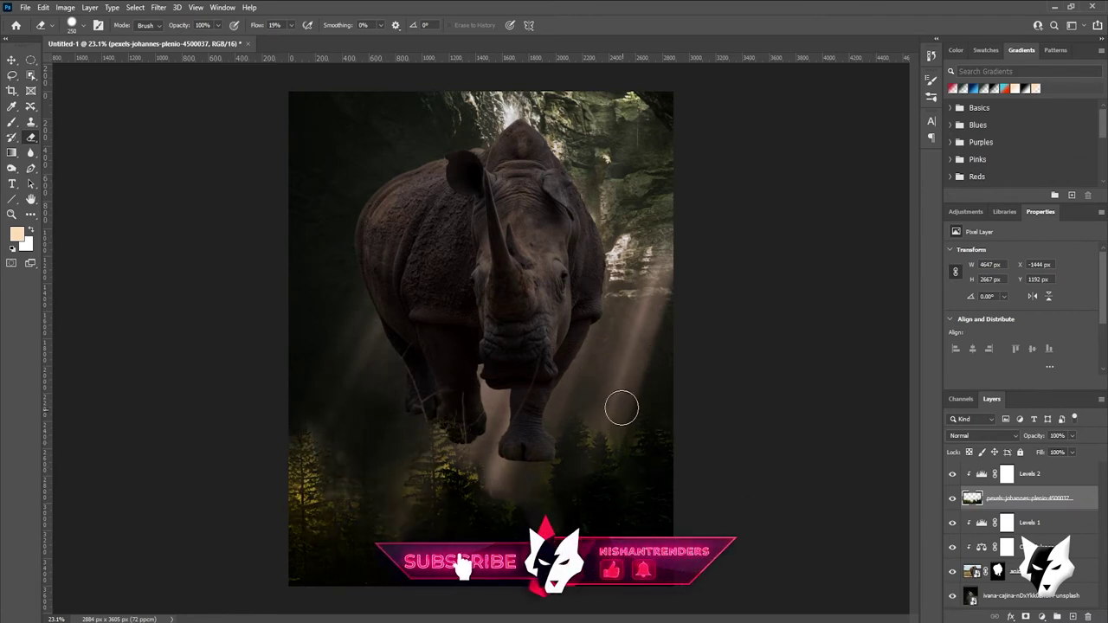
pyautogui.click(1041, 616)
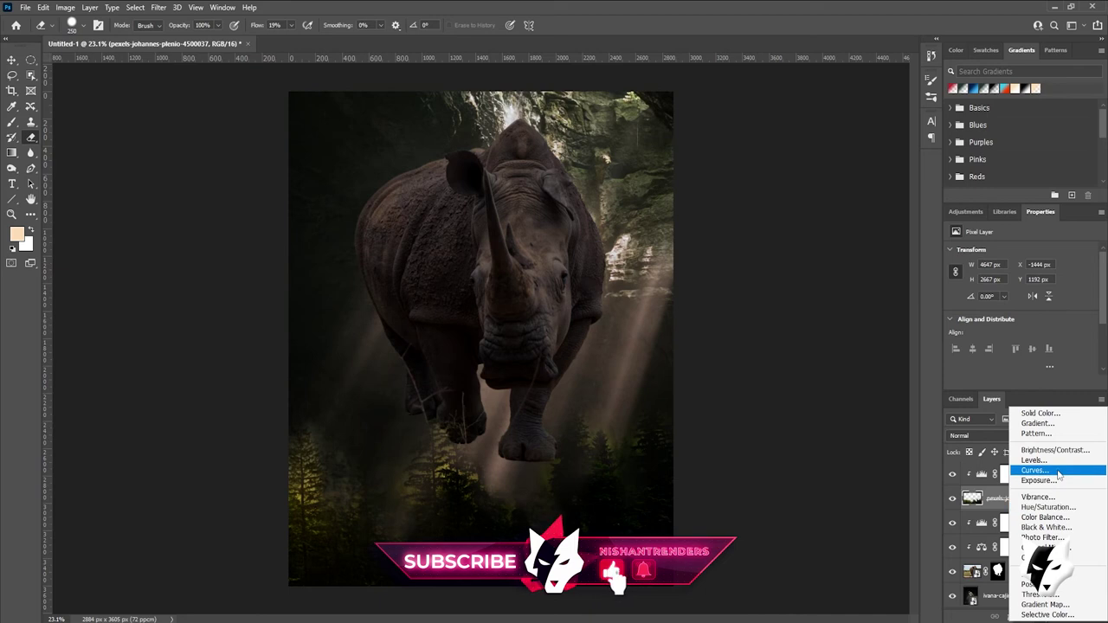
pyautogui.click(1045, 517)
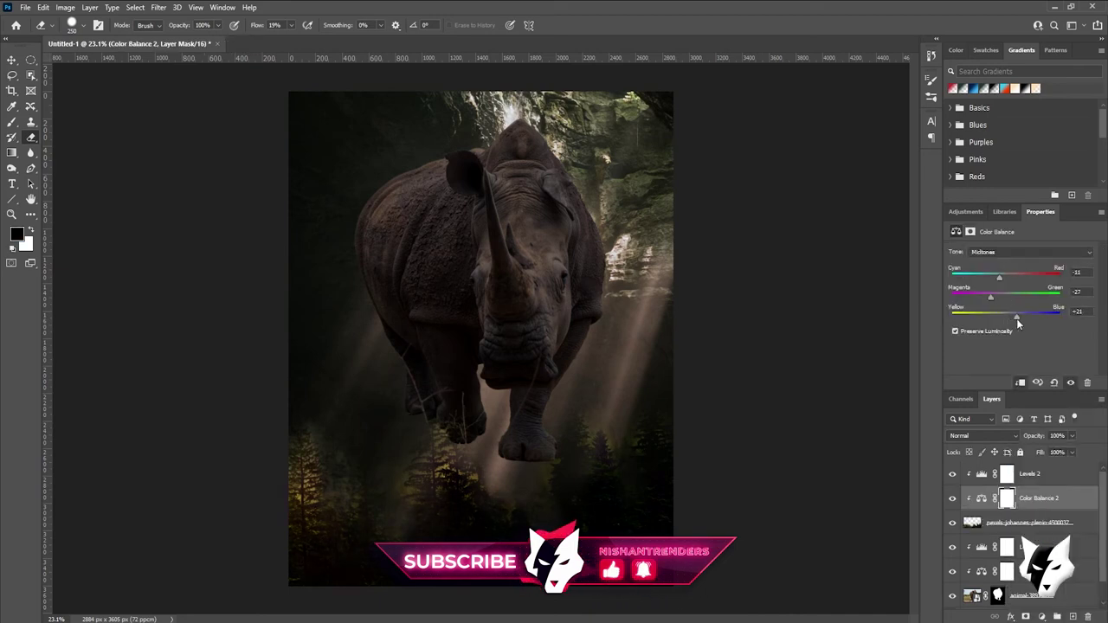
# Duplicate the forest, flip the copy vertically in Multiply mode, then start Place Embedded
pyautogui.click(971, 523)
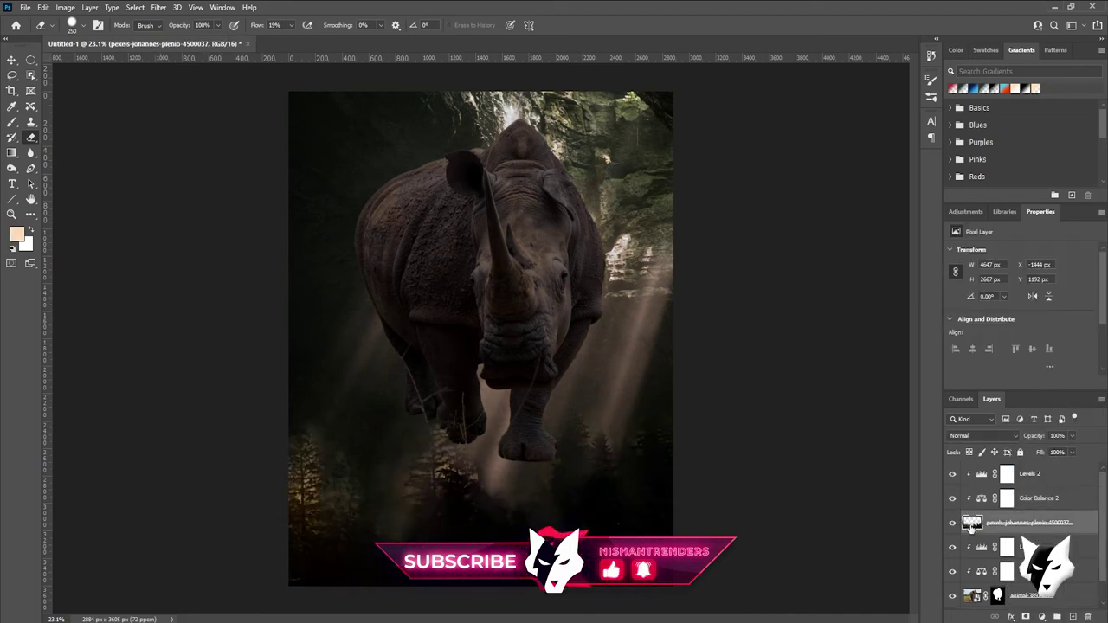
pyautogui.hotkey('ctrl', 'j')
pyautogui.hotkey('ctrl', 't')
pyautogui.rightClick(620, 286)
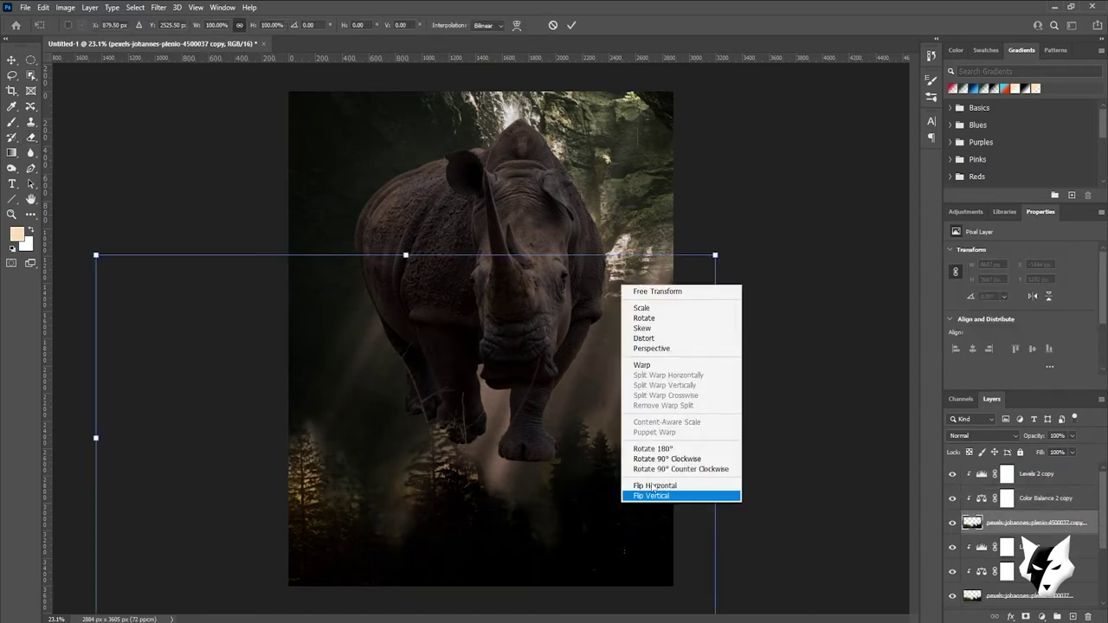
pyautogui.click(650, 494)
pyautogui.moveTo(609, 523); pyautogui.dragTo(566, 531)
pyautogui.click(982, 436)
pyautogui.click(979, 363)
pyautogui.moveTo(679, 390); pyautogui.dragTo(721, 397)
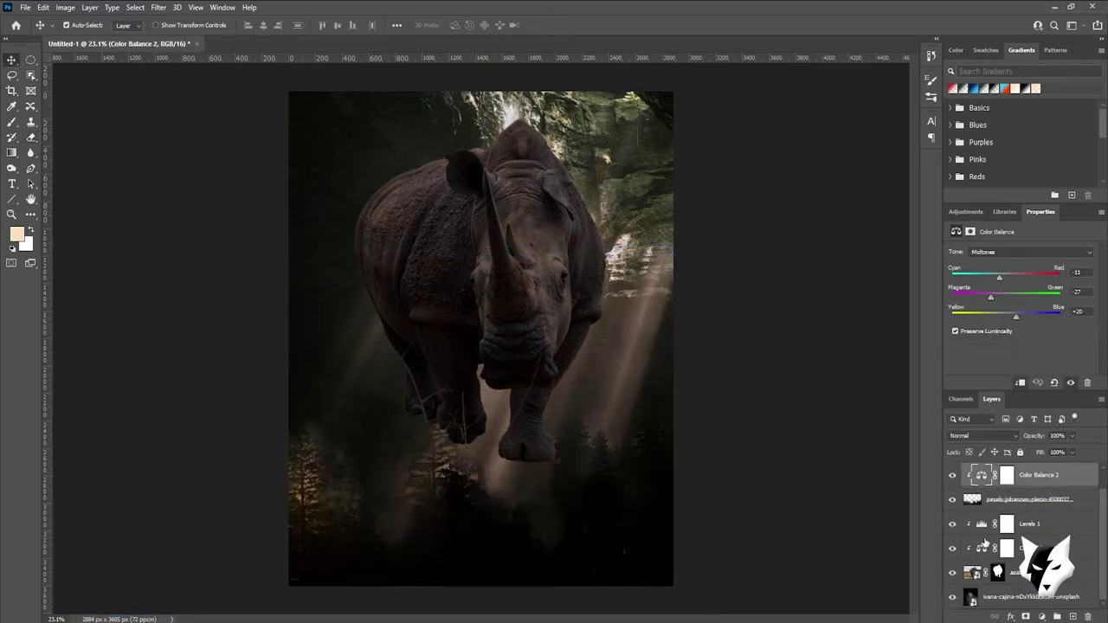
pyautogui.click(25, 7)
pyautogui.click(69, 251)
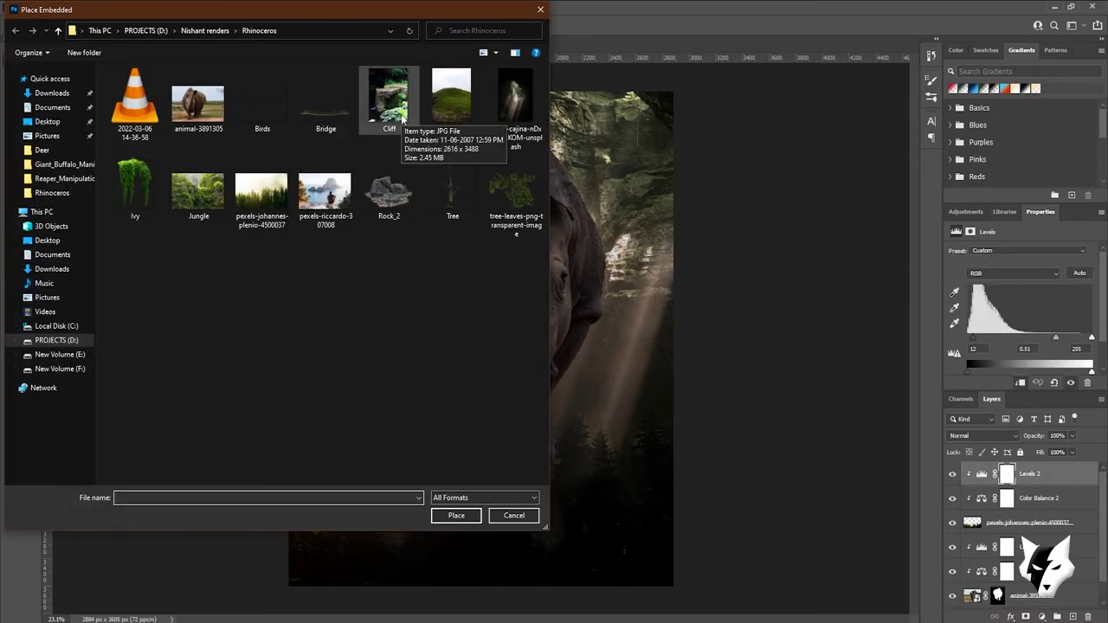
# Place Cliff.jpg and mask it down to its rocks
pyautogui.doubleClick(401, 120)
pyautogui.press('Return')
pyautogui.scroll(3, 498, 351)
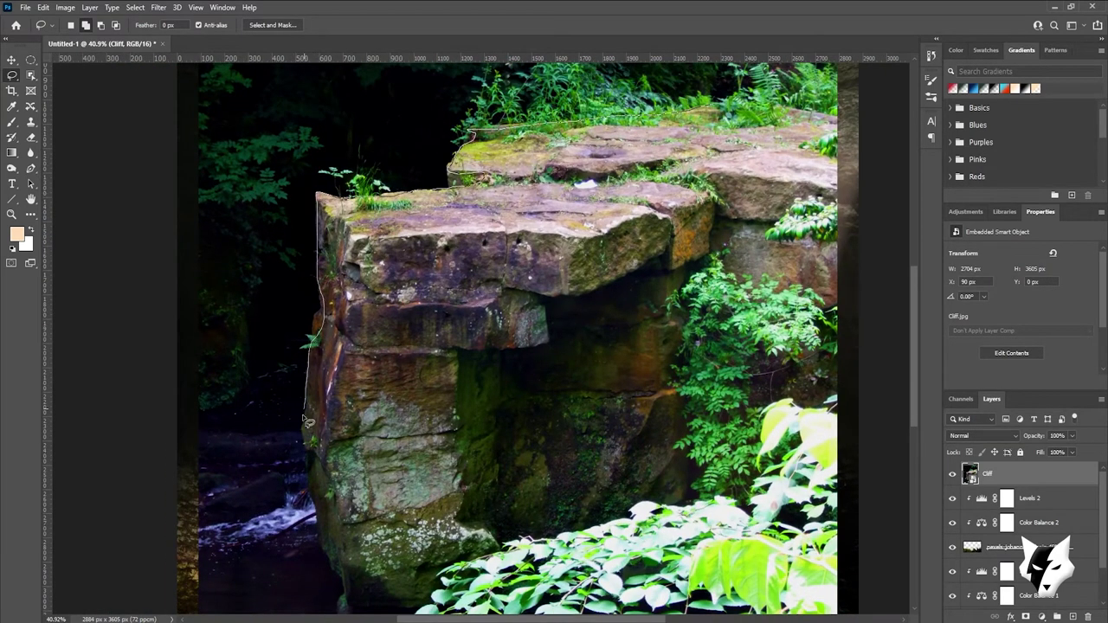
pyautogui.click(1026, 616)
pyautogui.scroll(-2, 518, 244)
# Move the masked cliff rocks to the bottom of the canvas
pyautogui.hotkey('ctrl', 't')
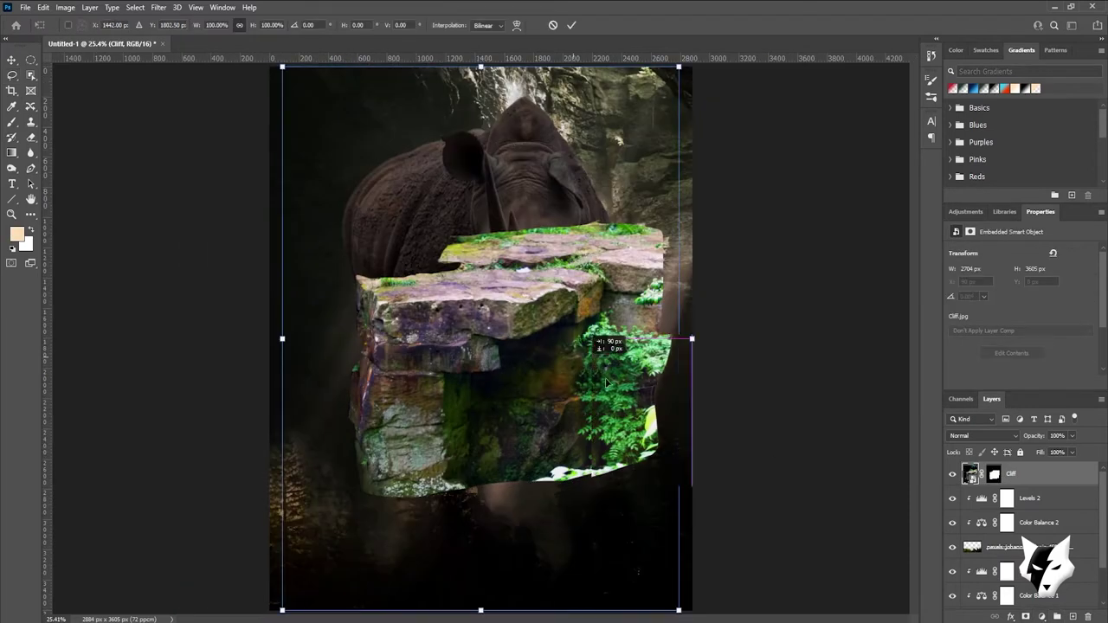
pyautogui.moveTo(518, 244); pyautogui.dragTo(656, 602)
pyautogui.scroll(-2, 404, 536)
pyautogui.moveTo(347, 519)
pyautogui.mouseDown()
pyautogui.moveTo(585, 512)
pyautogui.moveTo(597, 497)
pyautogui.moveTo(272, 537)
pyautogui.mouseUp()
pyautogui.press('Return')
# Duplicate the Cliff layer and reposition the Cliff copy along the bottom
pyautogui.hotkey('ctrl', 't')
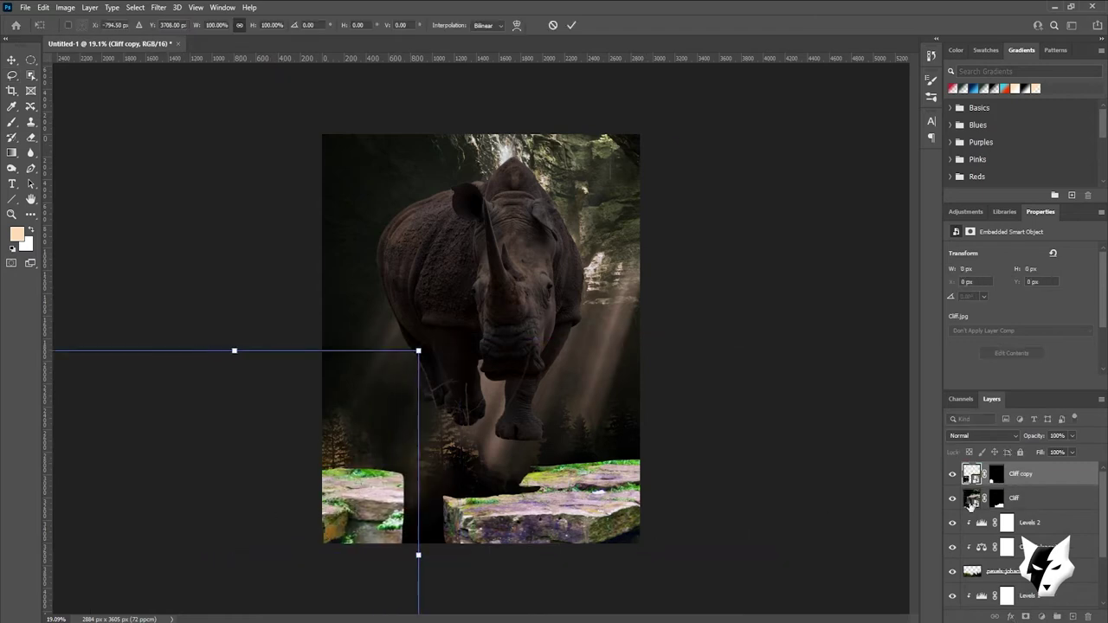
pyautogui.press('Return')
pyautogui.hotkey('alt', '[')
pyautogui.hotkey('ctrl', 't')
pyautogui.moveTo(606, 502); pyautogui.dragTo(655, 494)
pyautogui.click(983, 485)
pyautogui.hotkey('ctrl', 't')
pyautogui.moveTo(407, 489); pyautogui.dragTo(472, 273)
# Flip the Cliff copy horizontally and stretch it across the canvas bottom
pyautogui.rightClick(472, 273)
pyautogui.click(498, 471)
pyautogui.moveTo(498, 472)
pyautogui.mouseDown()
pyautogui.moveTo(489, 533)
pyautogui.moveTo(478, 533)
pyautogui.mouseUp()
pyautogui.moveTo(654, 528); pyautogui.dragTo(786, 537)
pyautogui.moveTo(537, 358); pyautogui.dragTo(532, 511)
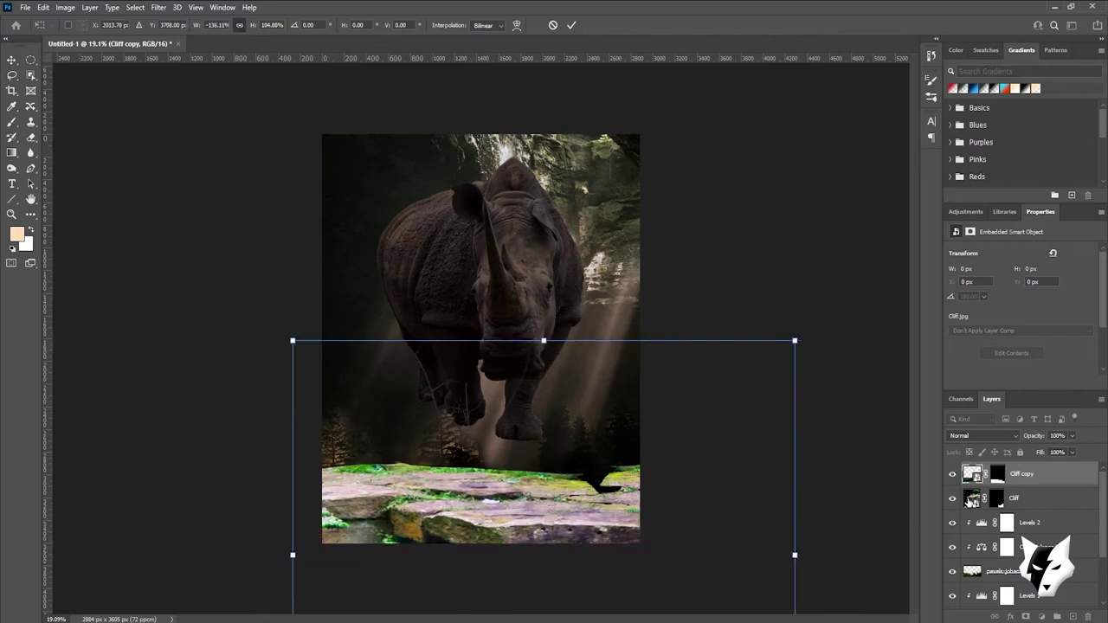
pyautogui.press('Return')
# Move the original Cliff rocks right and stretch them wider to the left
pyautogui.hotkey('alt', '[')
pyautogui.hotkey('ctrl', 't')
pyautogui.moveTo(658, 549); pyautogui.dragTo(642, 545)
pyautogui.moveTo(384, 546); pyautogui.dragTo(317, 546)
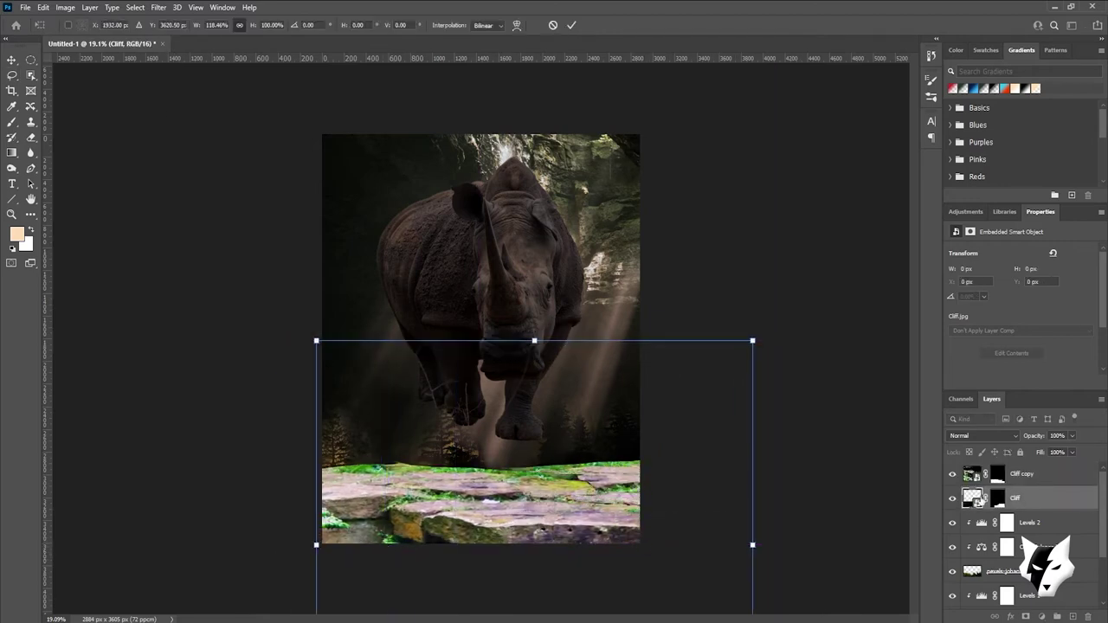
pyautogui.press('Return')
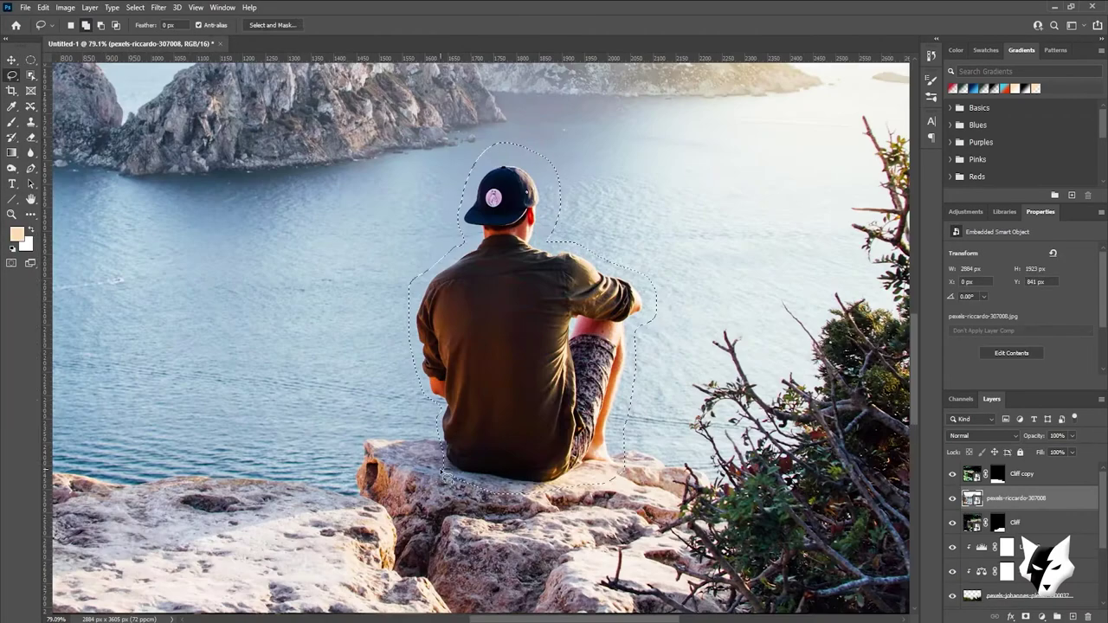
# Auto-select the seated man and clean up the stray mark and armpit background gap
pyautogui.click(273, 24)
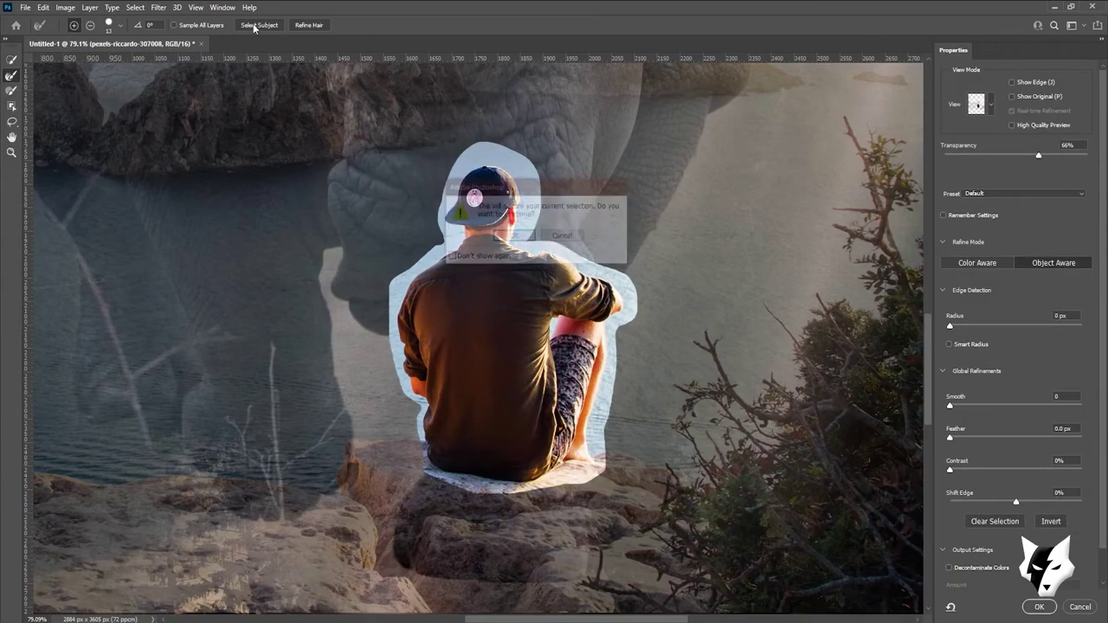
pyautogui.scroll(5, 577, 370)
pyautogui.hotkey('ctrl', 'z')
pyautogui.scroll(5, 494, 246)
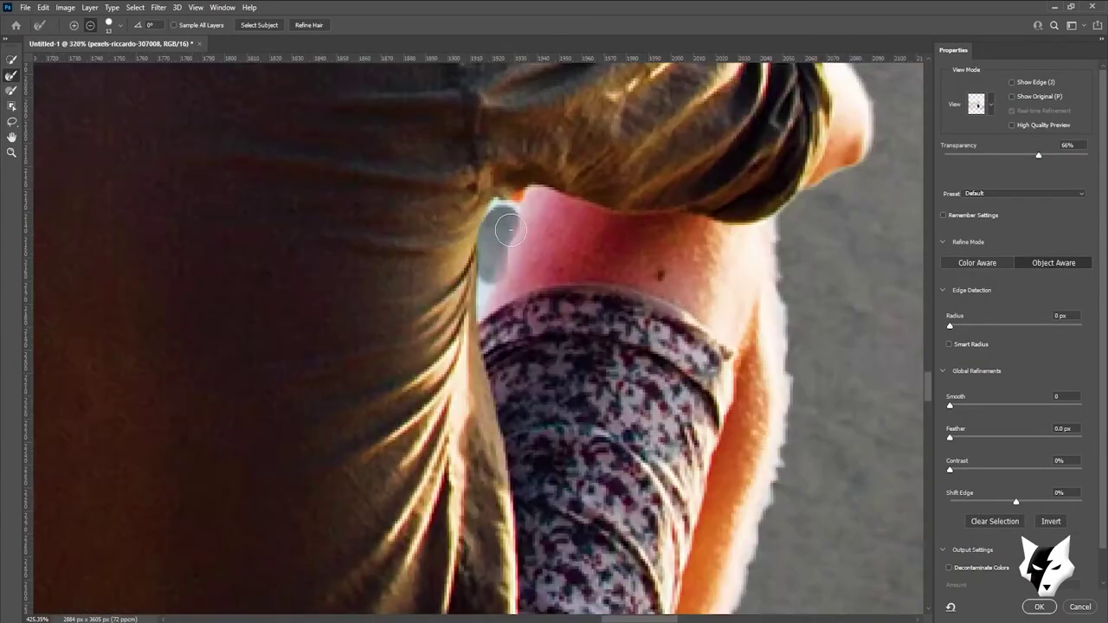
pyautogui.moveTo(498, 192); pyautogui.dragTo(483, 266)
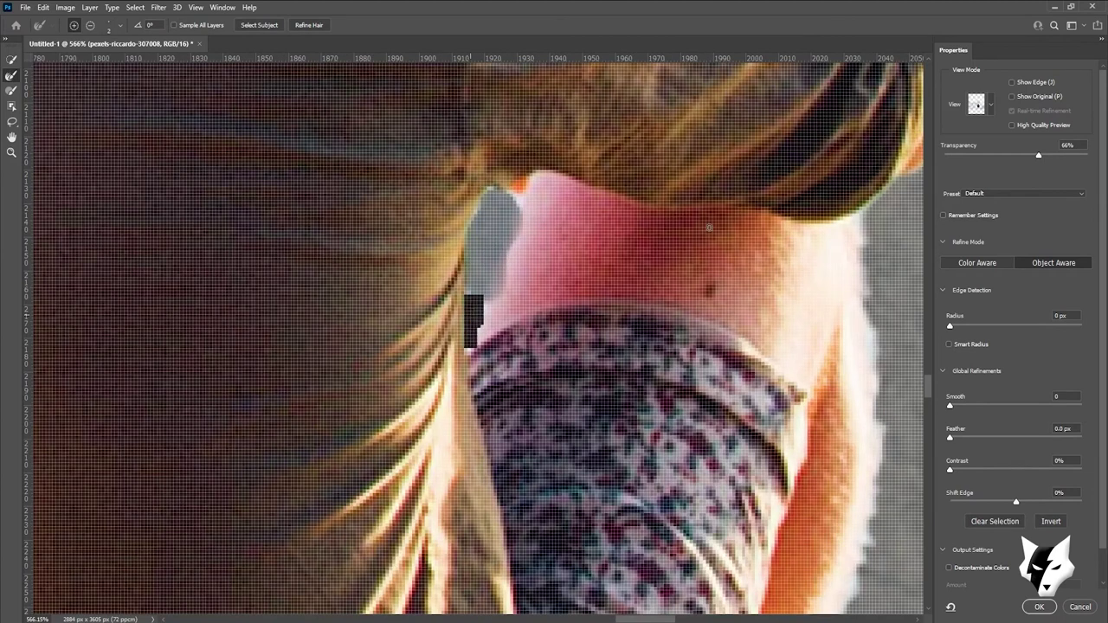
pyautogui.scroll(-4, 631, 229)
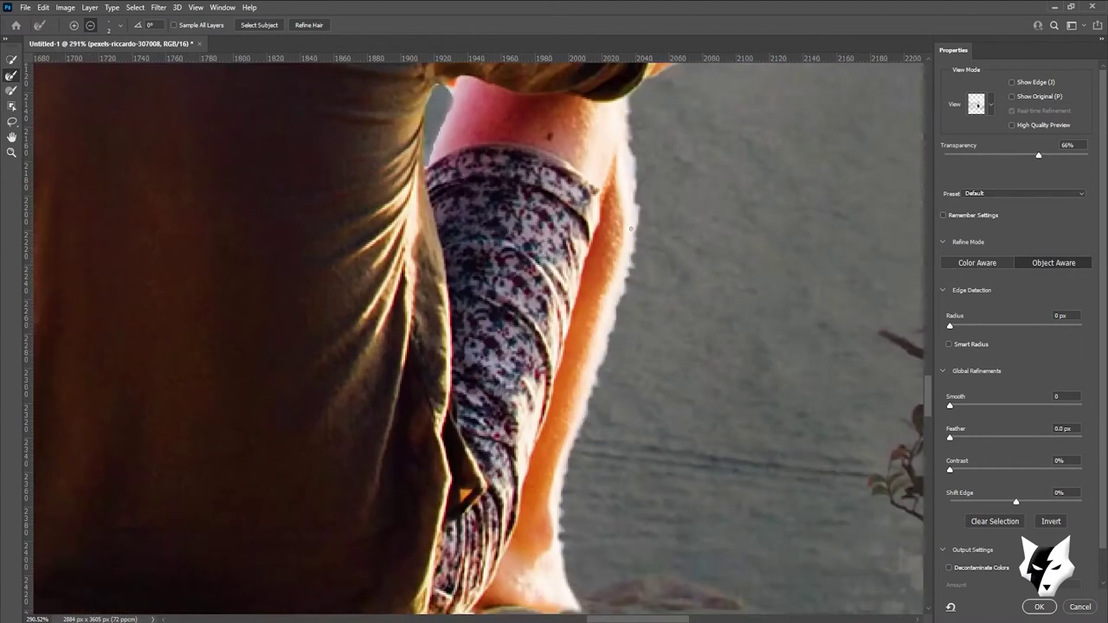
# Refine the edge: Smart Radius 1 px, Feather 1.9 px, Contrast 42%, Shift Edge -29%, output a mask
pyautogui.click(949, 345)
pyautogui.moveTo(950, 325); pyautogui.dragTo(960, 325)
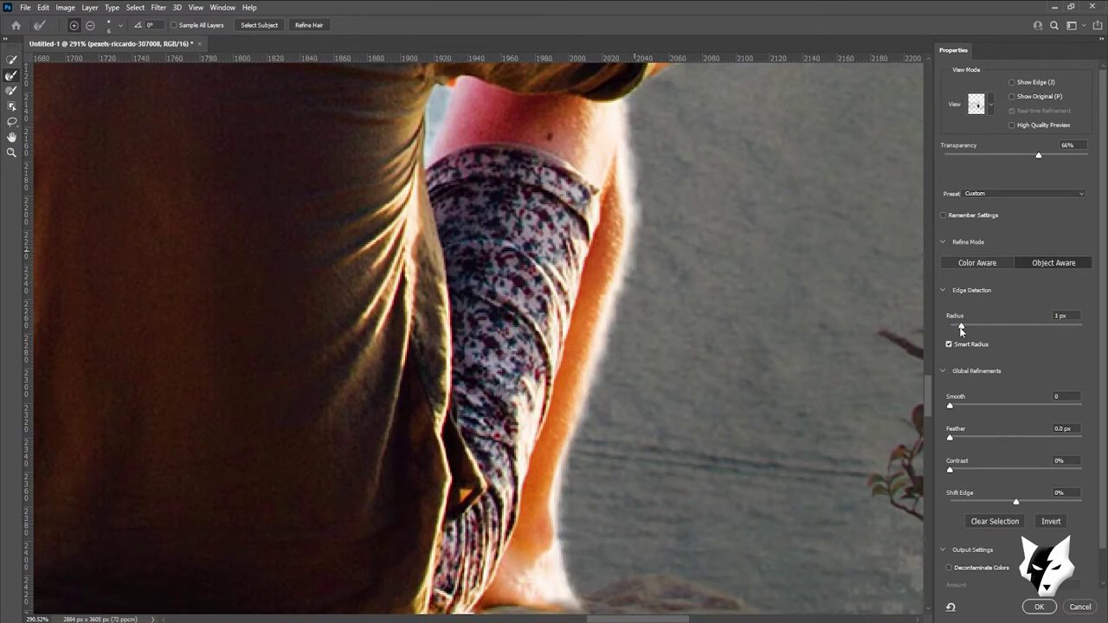
pyautogui.moveTo(949, 437); pyautogui.dragTo(963, 438)
pyautogui.moveTo(1016, 501); pyautogui.dragTo(999, 503)
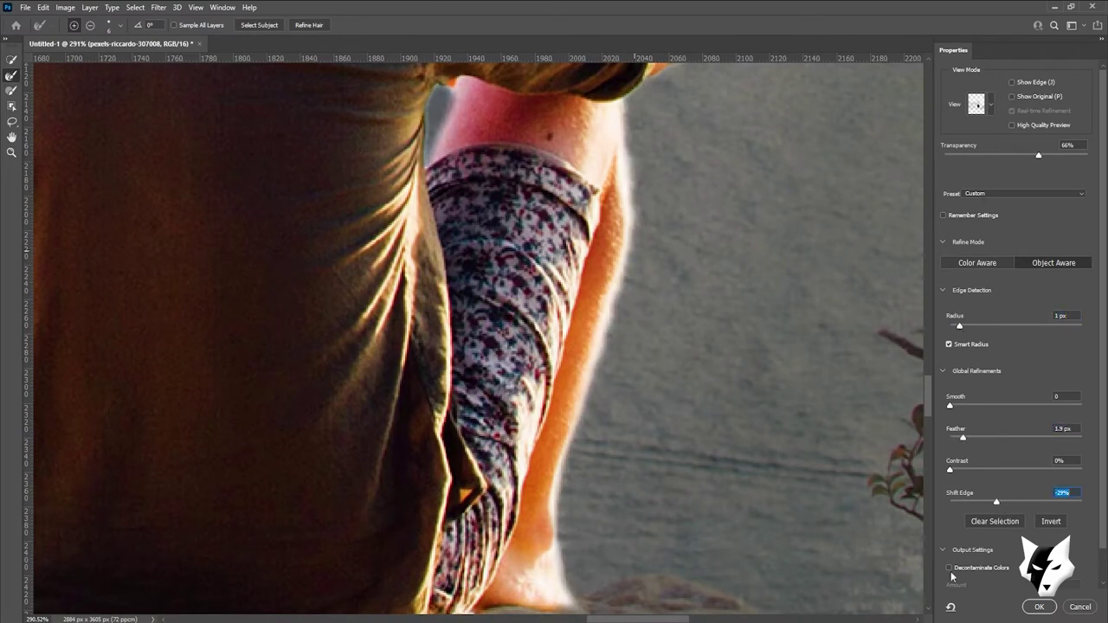
pyautogui.moveTo(950, 469); pyautogui.dragTo(1005, 469)
pyautogui.scroll(-4, 705, 404)
pyautogui.scroll(-1, 584, 427)
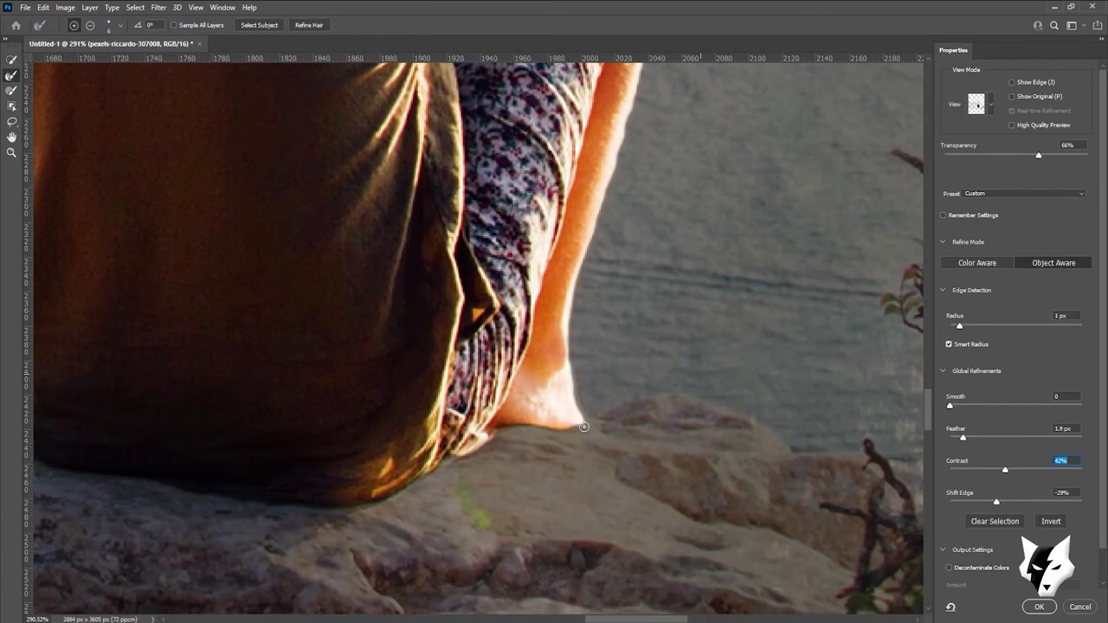
pyautogui.scroll(-5, 529, 221)
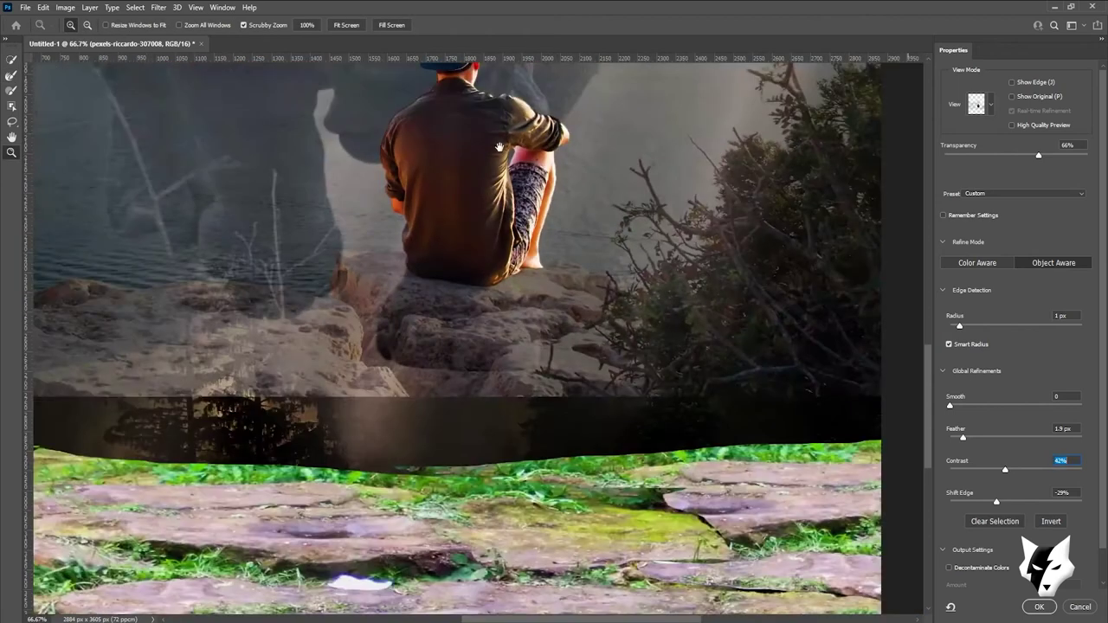
pyautogui.scroll(1, 616, 368)
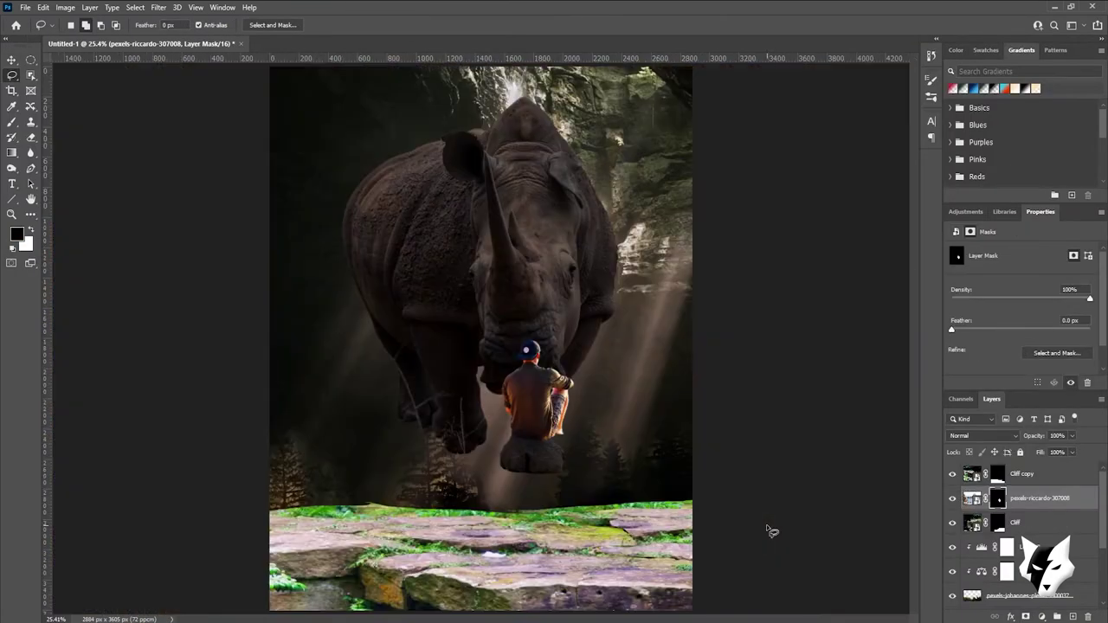
# Move the seated man left and bring his layer to the top of the stack
pyautogui.moveTo(485, 487)
pyautogui.mouseDown()
pyautogui.moveTo(386, 458)
pyautogui.moveTo(403, 460)
pyautogui.moveTo(404, 443)
pyautogui.mouseUp()
pyautogui.press('Return')
pyautogui.hotkey('ctrl', 'shift', ']')
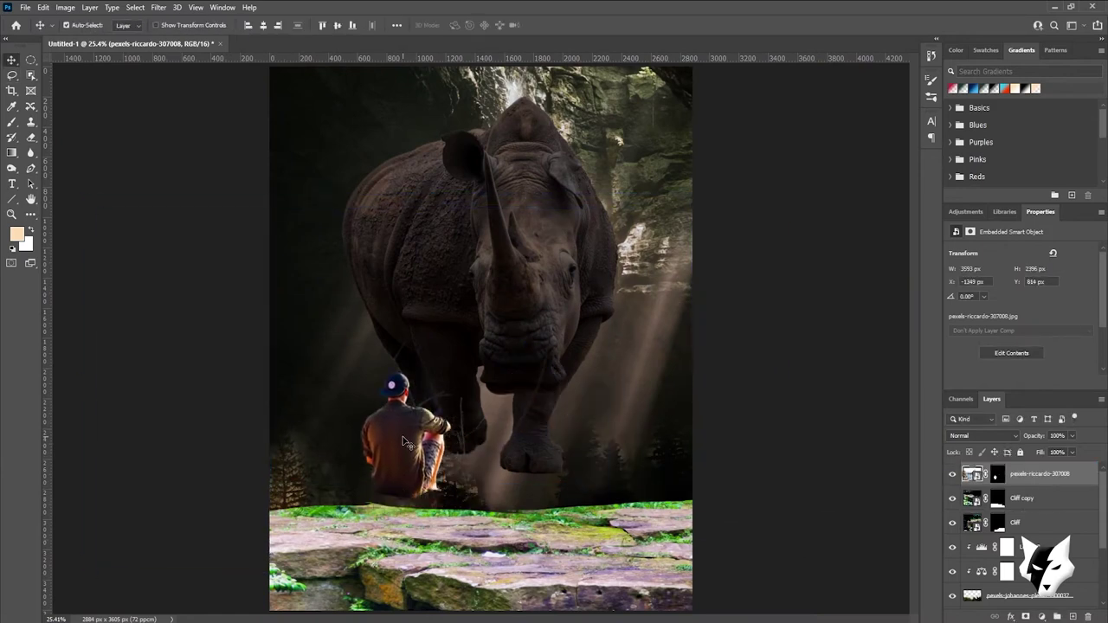
# Place Rock_2 as an embedded image, enlarged and positioned in the lower-left foreground
pyautogui.click(25, 7)
pyautogui.click(60, 250)
pyautogui.click(389, 192)
pyautogui.click(451, 514)
pyautogui.moveTo(371, 530); pyautogui.dragTo(359, 549)
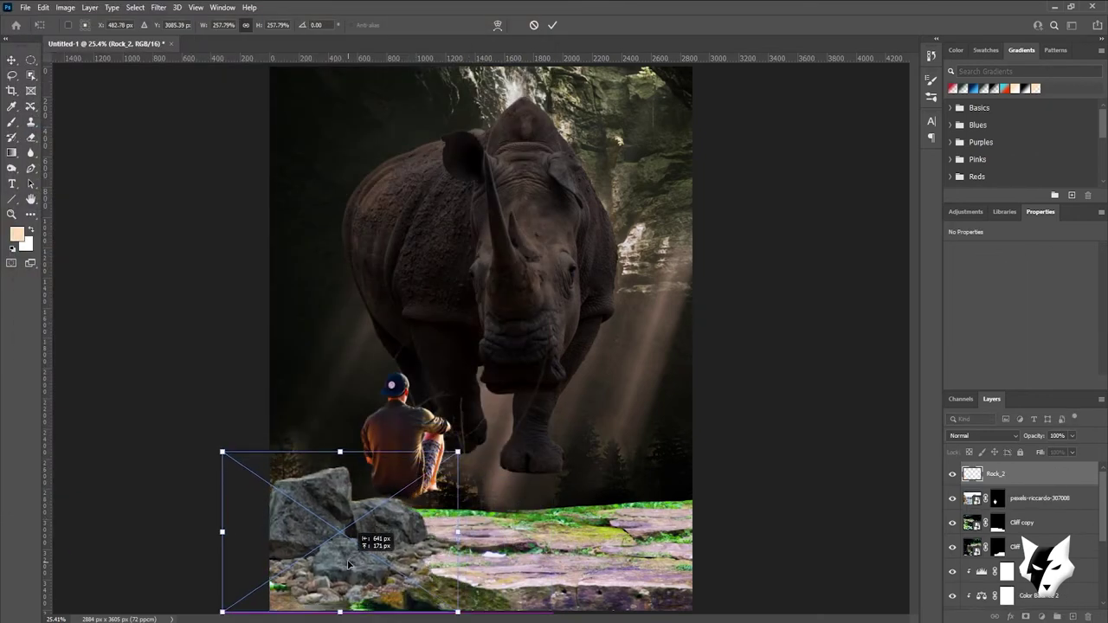
pyautogui.press('Return')
pyautogui.moveTo(996, 473); pyautogui.dragTo(966, 517)
# Shift the seated man further left onto the stones and bring up the Rhinoceros project folder
pyautogui.moveTo(419, 450); pyautogui.dragTo(399, 449)
pyautogui.scroll(5, 364, 555)
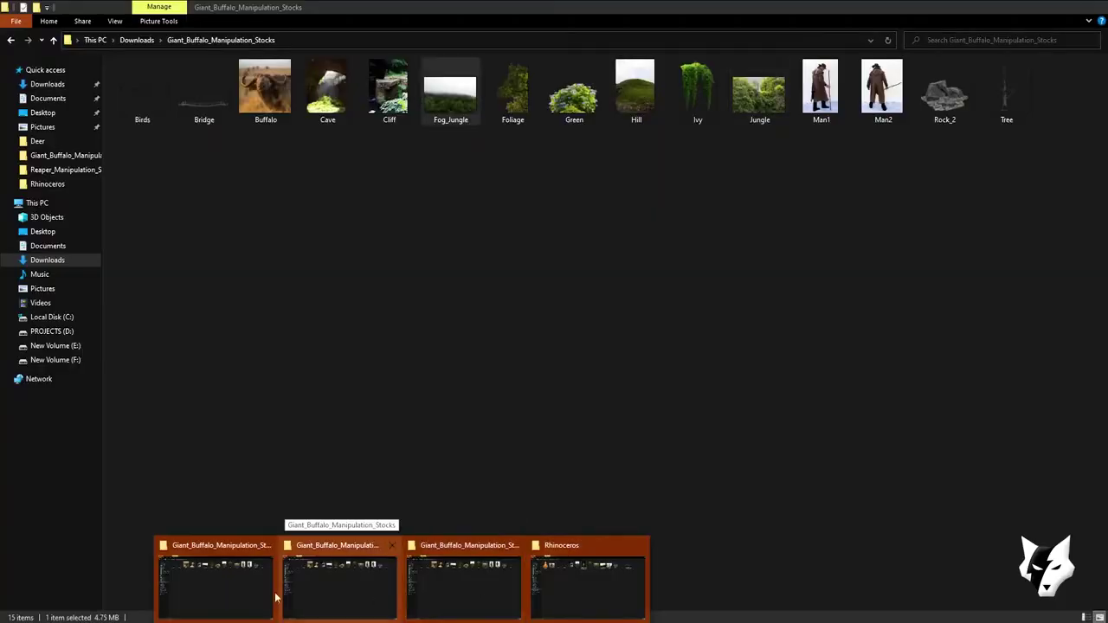
pyautogui.click(572, 588)
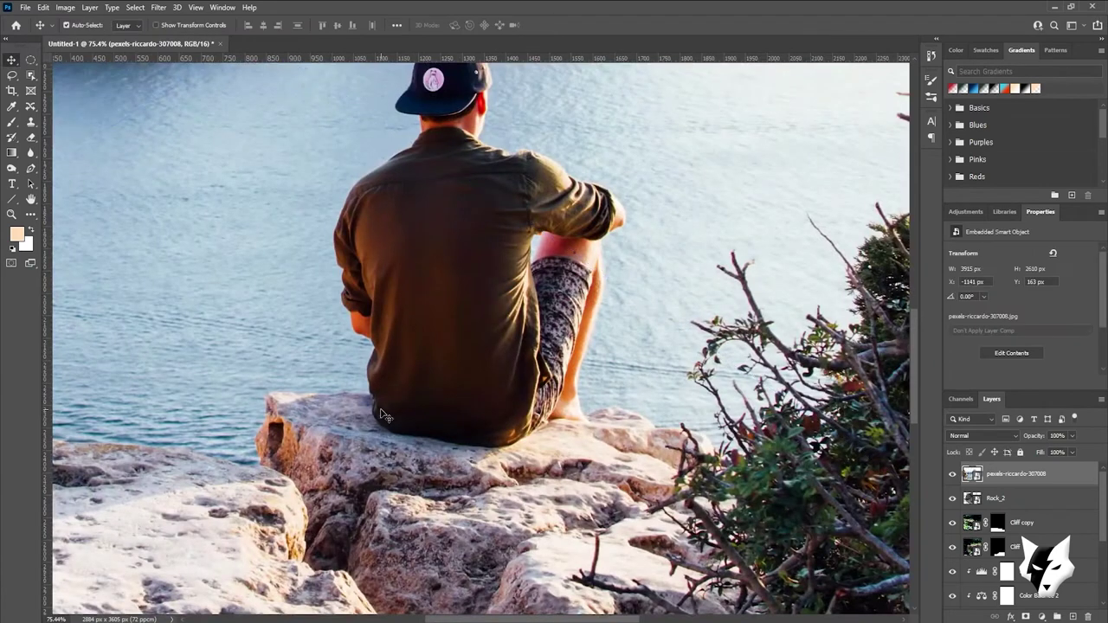
# Enlarge the re-placed man photo and select the seated man with Object Selection
pyautogui.moveTo(415, 379); pyautogui.dragTo(460, 403)
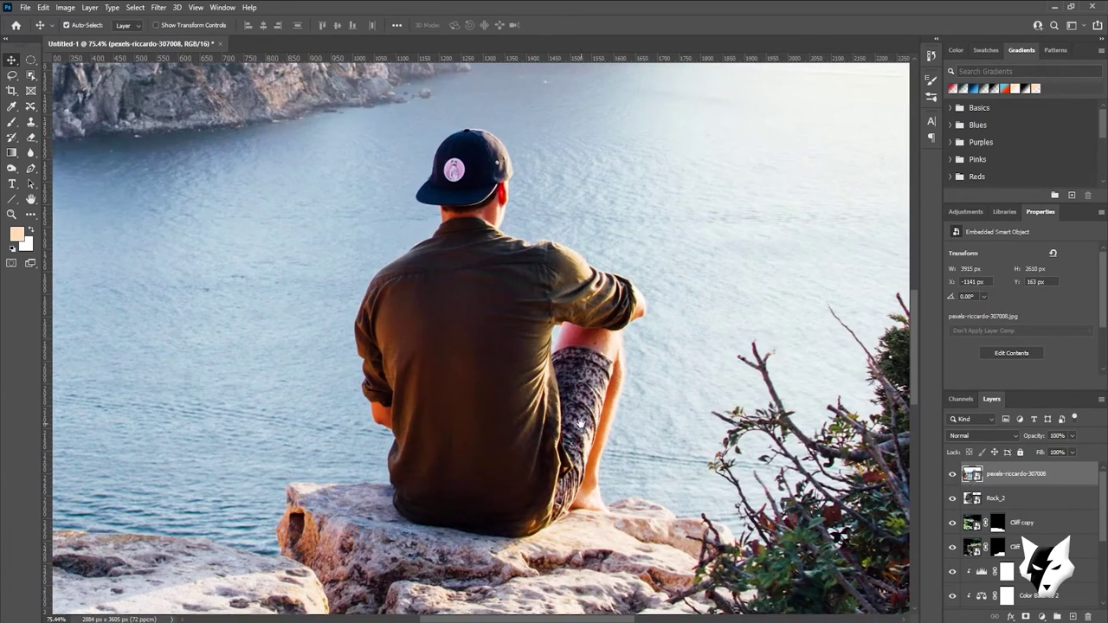
pyautogui.click(31, 76)
pyautogui.moveTo(294, 90); pyautogui.dragTo(692, 524)
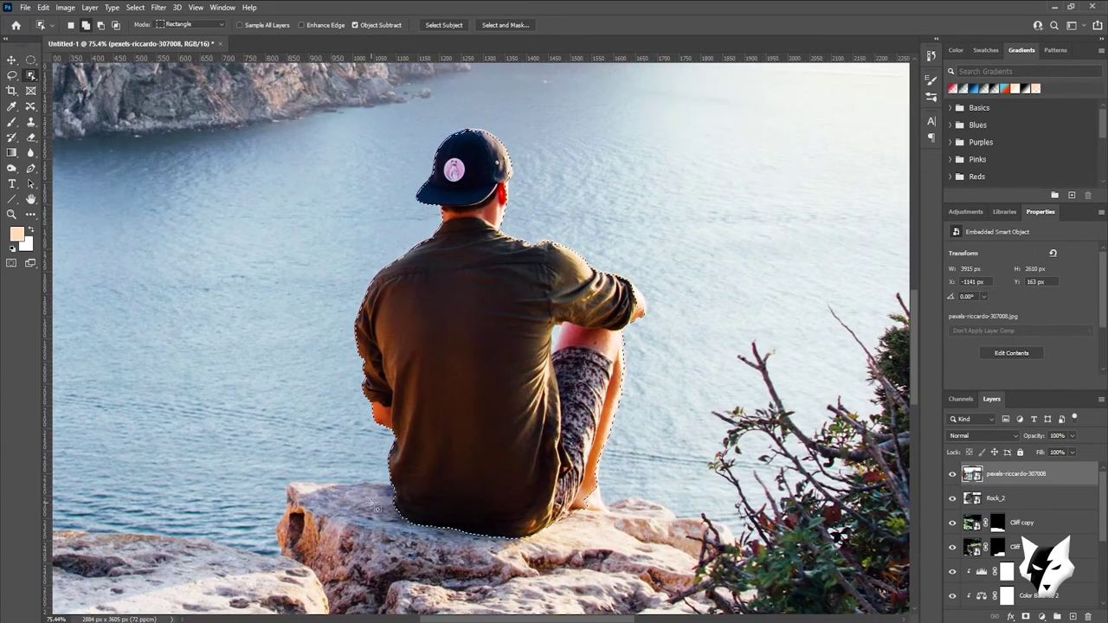
pyautogui.scroll(3, 378, 509)
pyautogui.press('l')
# Lasso the rock's outline and the man's arm into the selection
pyautogui.moveTo(186, 606); pyautogui.dragTo(205, 419)
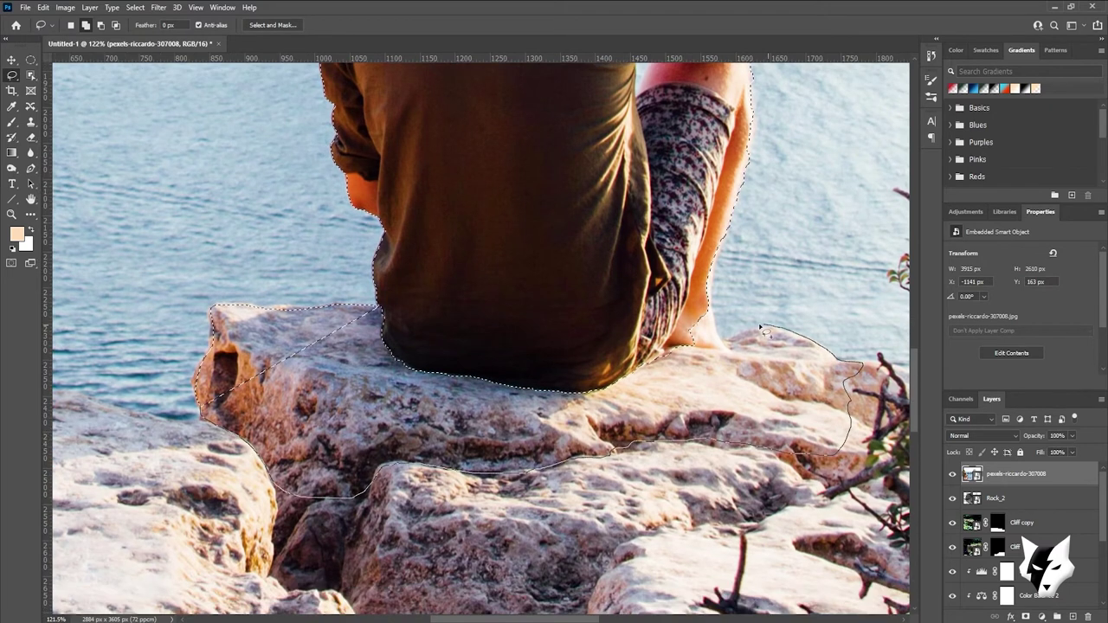
pyautogui.moveTo(619, 332); pyautogui.dragTo(389, 358)
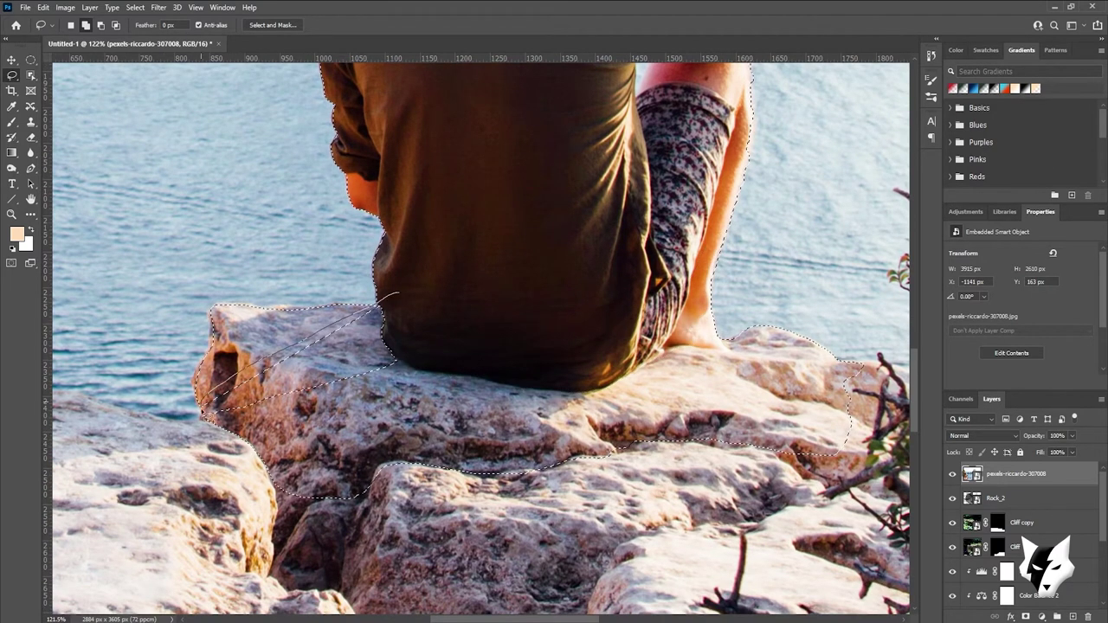
pyautogui.scroll(3, 383, 389)
pyautogui.scroll(-1, 630, 515)
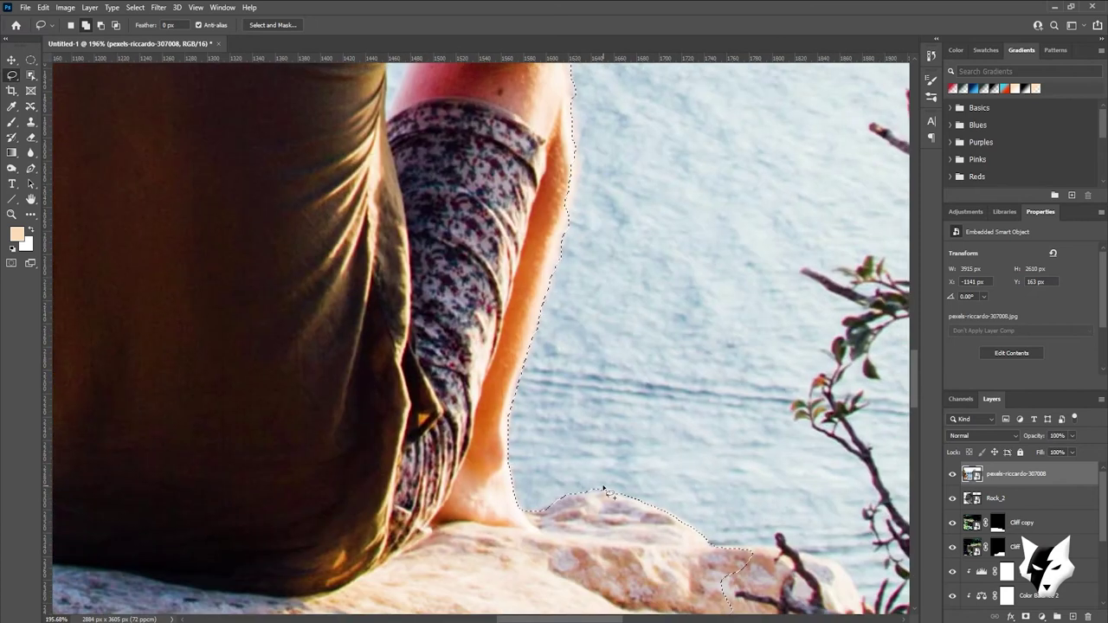
pyautogui.scroll(4, 604, 424)
pyautogui.moveTo(592, 422); pyautogui.dragTo(594, 245)
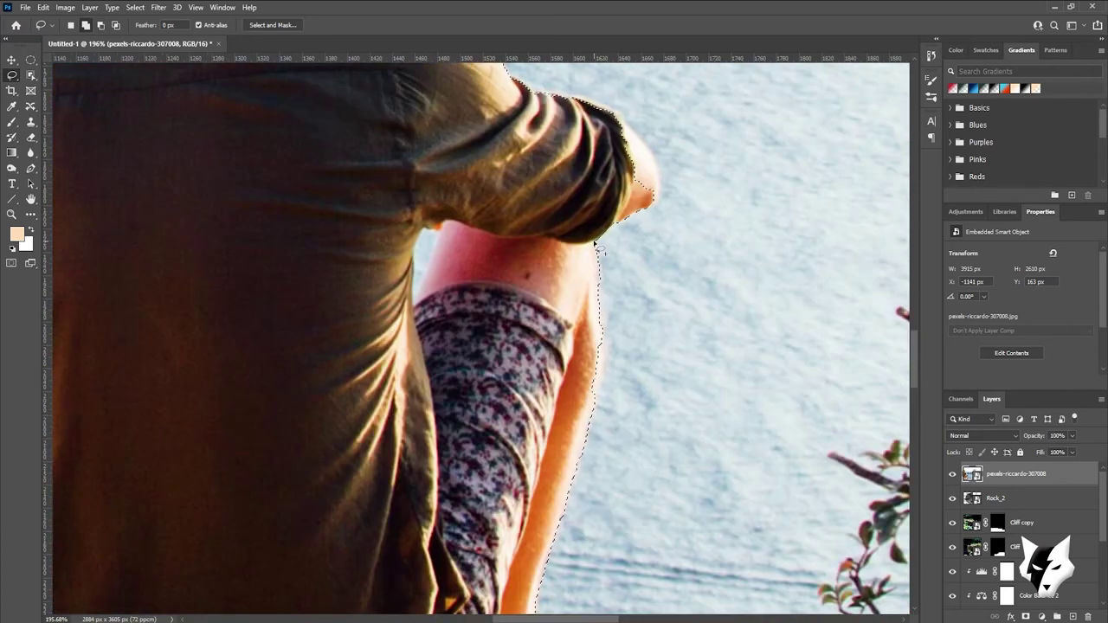
pyautogui.scroll(-3, 560, 440)
pyautogui.scroll(4, 613, 317)
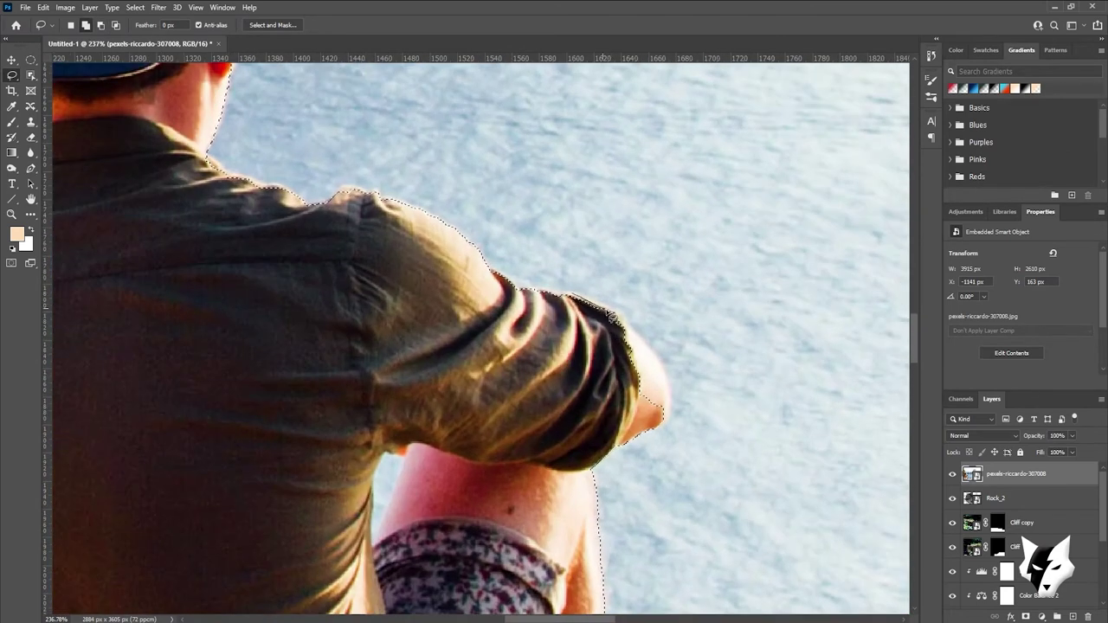
pyautogui.scroll(2, 570, 296)
# Add the shoulder and cap edges to the selection with the Lasso
pyautogui.moveTo(253, 253); pyautogui.dragTo(336, 290)
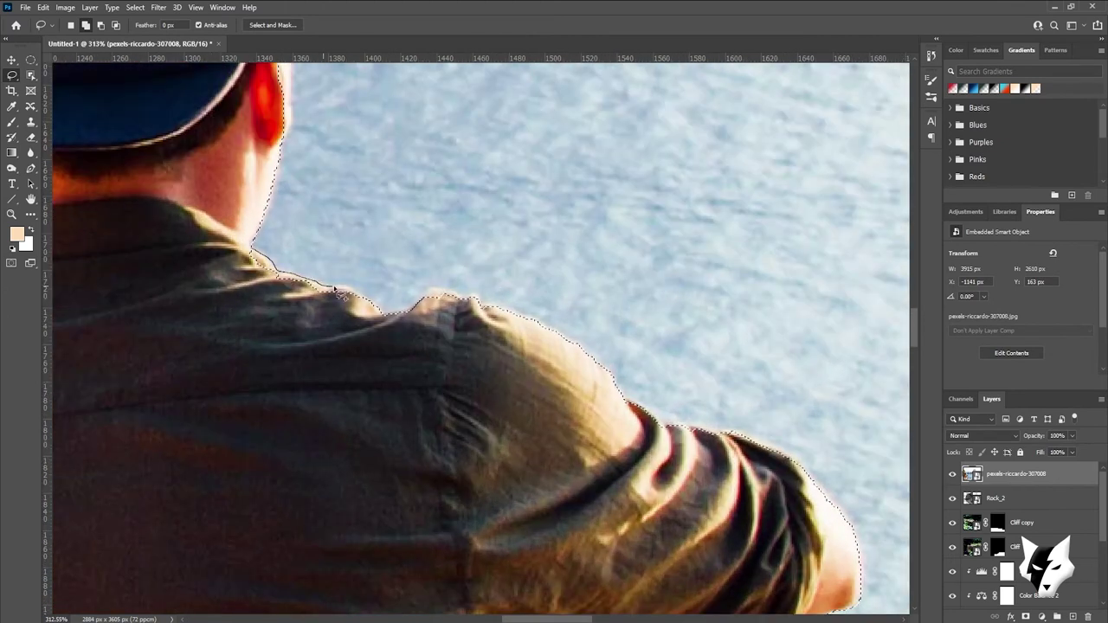
pyautogui.moveTo(433, 390); pyautogui.dragTo(433, 292)
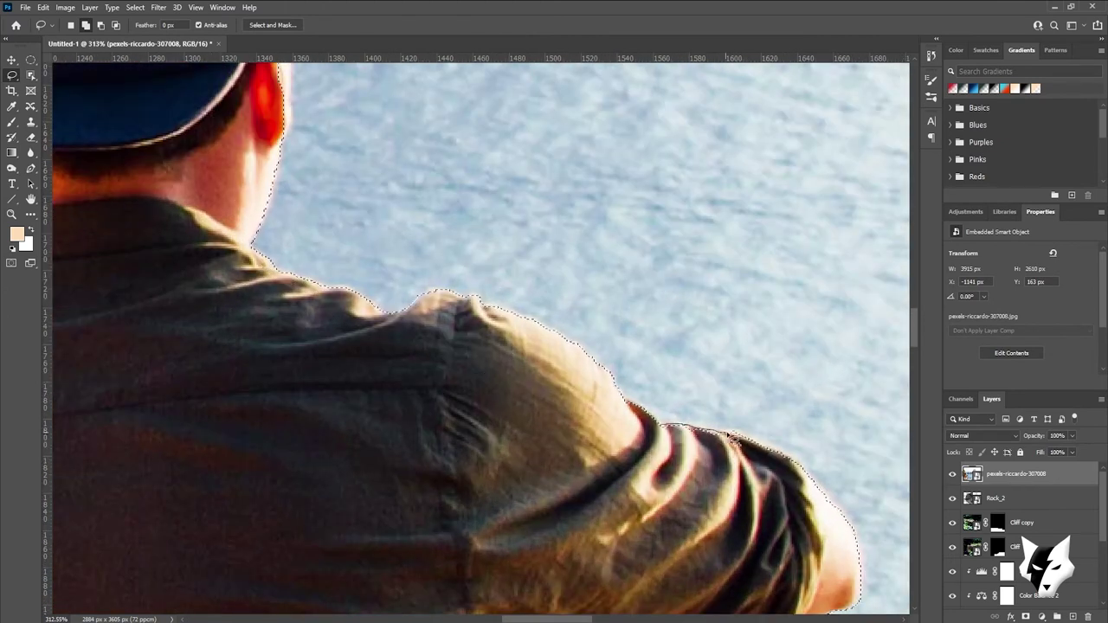
pyautogui.scroll(5, 669, 430)
pyautogui.scroll(3, 482, 341)
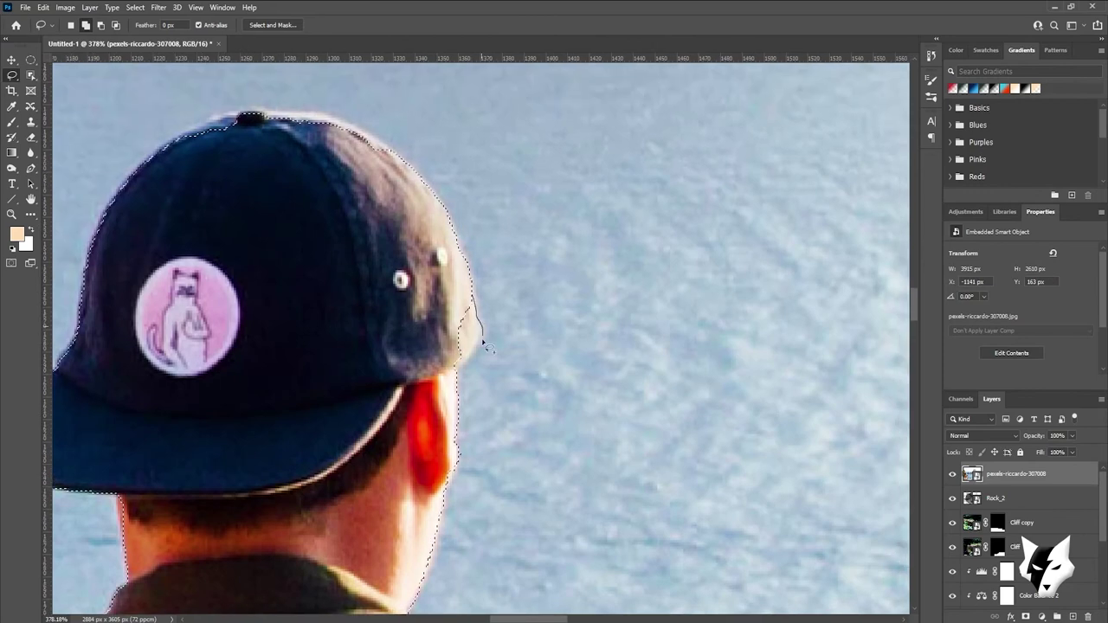
pyautogui.scroll(5, 374, 354)
pyautogui.moveTo(270, 309); pyautogui.dragTo(368, 300)
pyautogui.moveTo(229, 341); pyautogui.dragTo(230, 340)
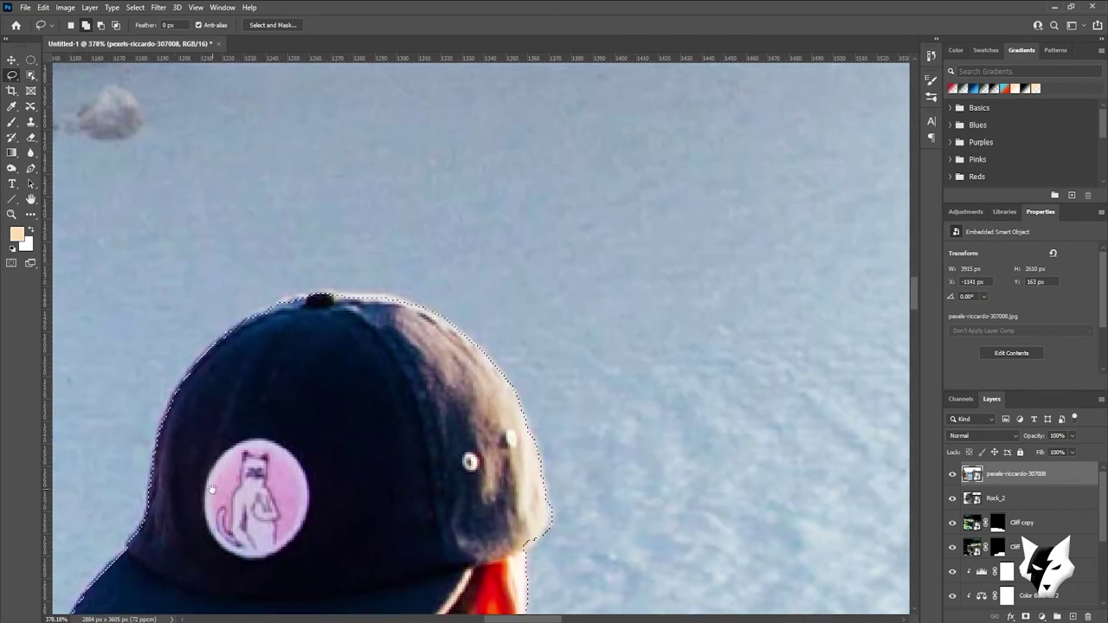
pyautogui.scroll(-5, 255, 321)
pyautogui.scroll(-3, 425, 153)
pyautogui.scroll(-3, 507, 124)
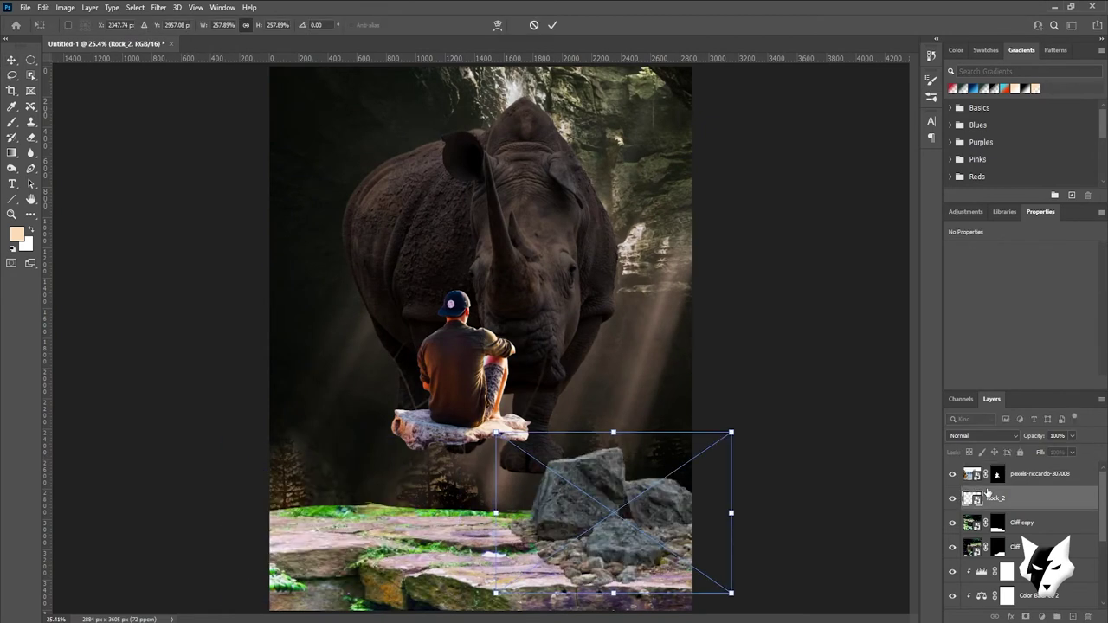
# Transform the man's layer down-left so he sits on the stone ground
pyautogui.click(1039, 474)
pyautogui.hotkey('ctrl', 't')
pyautogui.moveTo(470, 423); pyautogui.dragTo(375, 523)
pyautogui.press('Return')
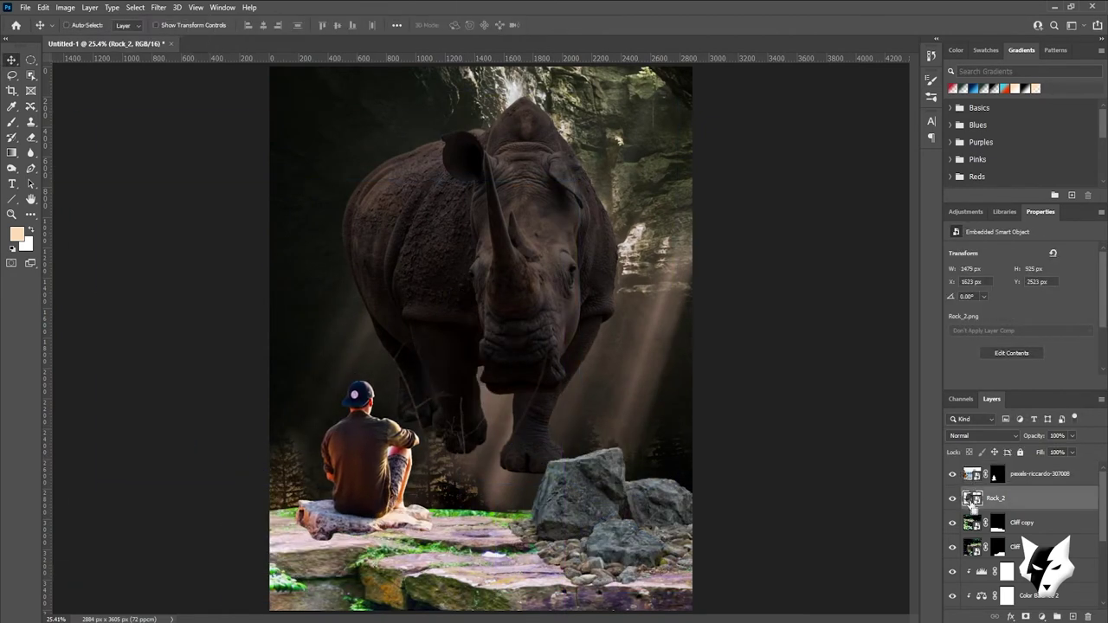
# Rotate the Rock_2 boulders 180° and shift them to the right
pyautogui.click(996, 498)
pyautogui.hotkey('ctrl', 't')
pyautogui.moveTo(606, 519); pyautogui.dragTo(658, 530)
pyautogui.press('Return')
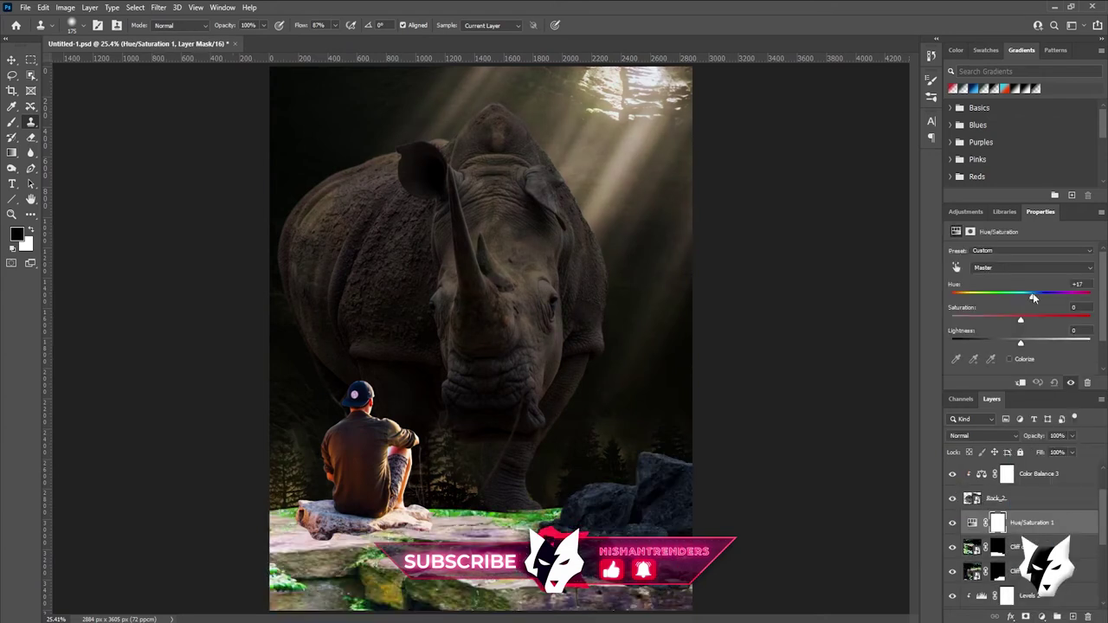
pyautogui.click(1010, 359)
# Try a clipped darkening hue tint and Levels on the ground, then undo both
pyautogui.hotkey('ctrl', 'alt', 'g')
pyautogui.moveTo(1021, 344)
pyautogui.mouseDown()
pyautogui.moveTo(962, 344)
pyautogui.moveTo(978, 320)
pyautogui.mouseUp()
pyautogui.moveTo(961, 344); pyautogui.dragTo(966, 344)
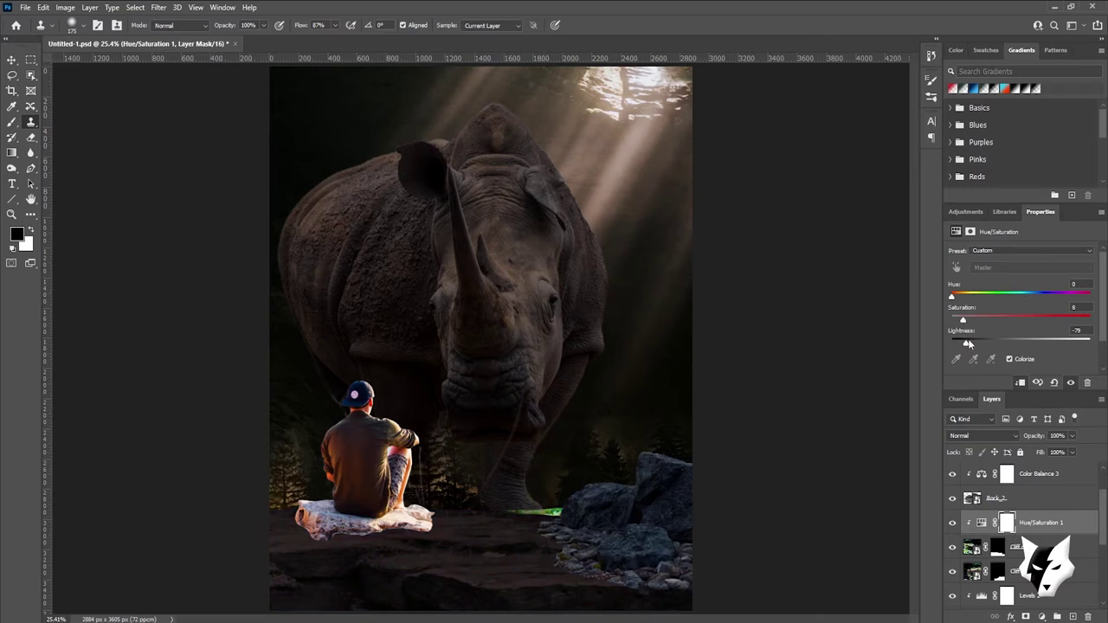
pyautogui.click(1023, 384)
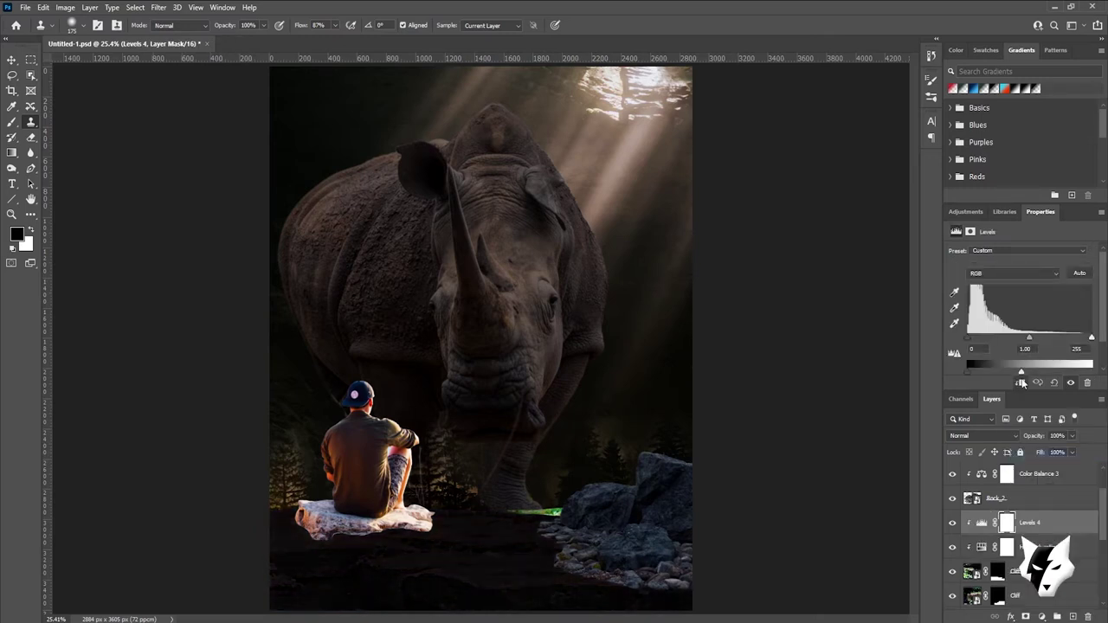
pyautogui.moveTo(1026, 338); pyautogui.dragTo(1027, 341)
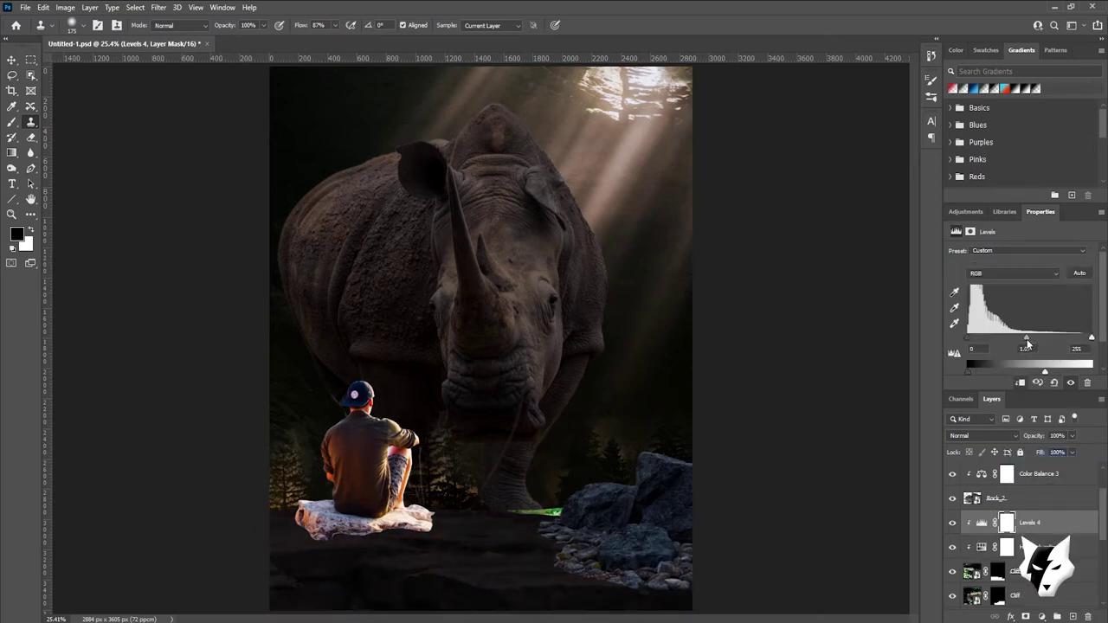
pyautogui.hotkey('ctrl', 'z')
pyautogui.hotkey('ctrl', 'z')
pyautogui.hotkey('ctrl', 'z')
pyautogui.hotkey('ctrl', 'z')
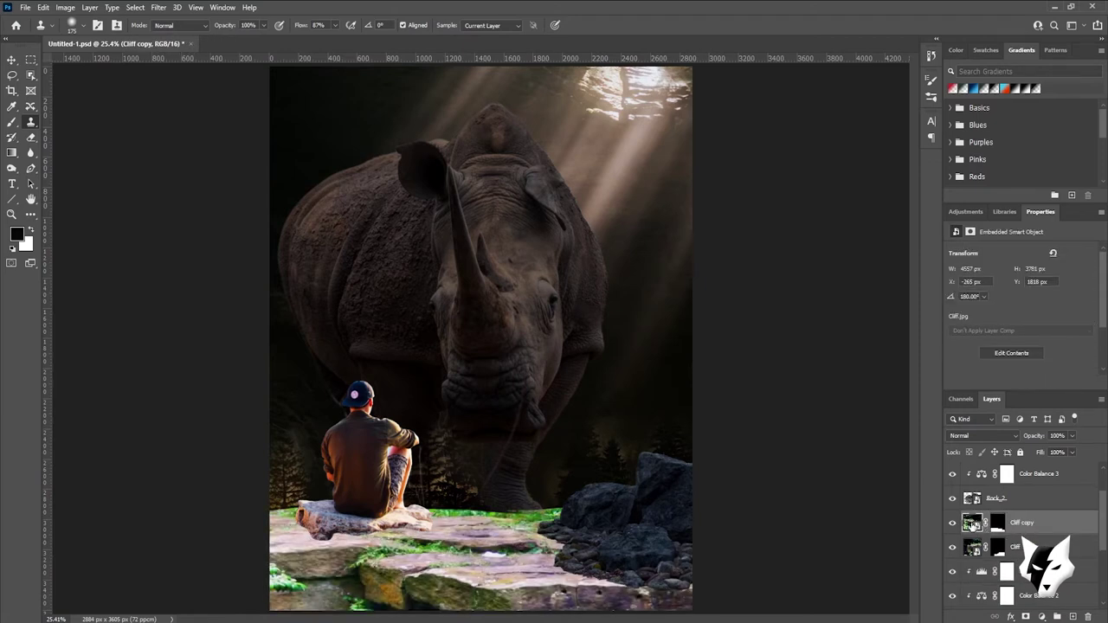
pyautogui.hotkey('ctrl', 'z')
# Warm the Cliff copy ground's midtones toward red and darken it by lowering Levels output white
pyautogui.moveTo(1006, 298); pyautogui.dragTo(1020, 298)
pyautogui.click(1035, 276)
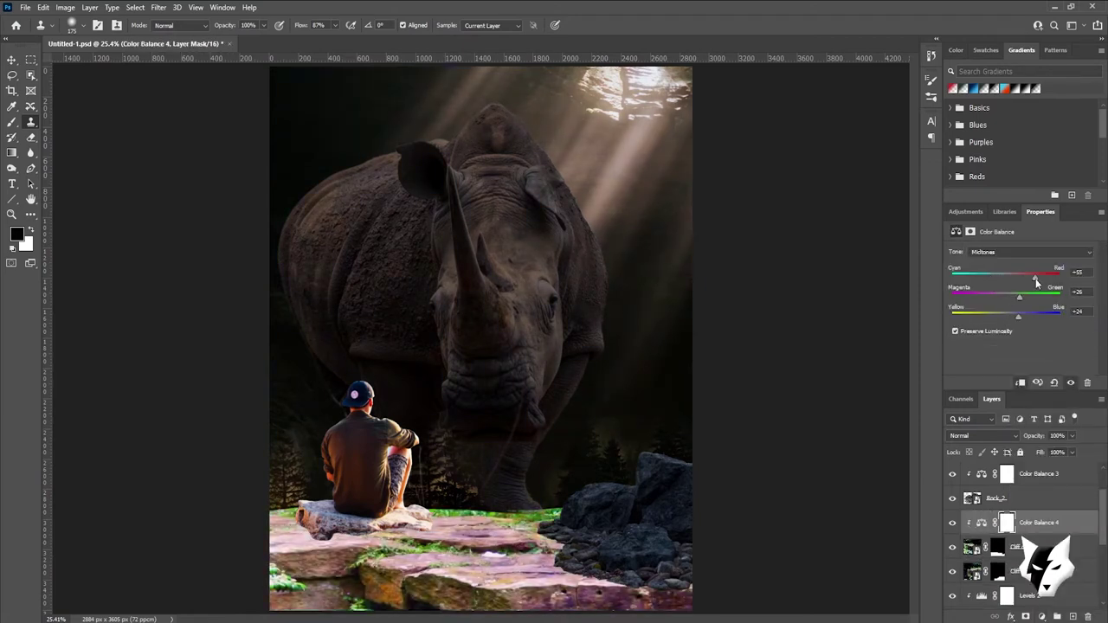
pyautogui.hotkey('ctrl', 'shift', 'z')
pyautogui.moveTo(1091, 370); pyautogui.dragTo(991, 372)
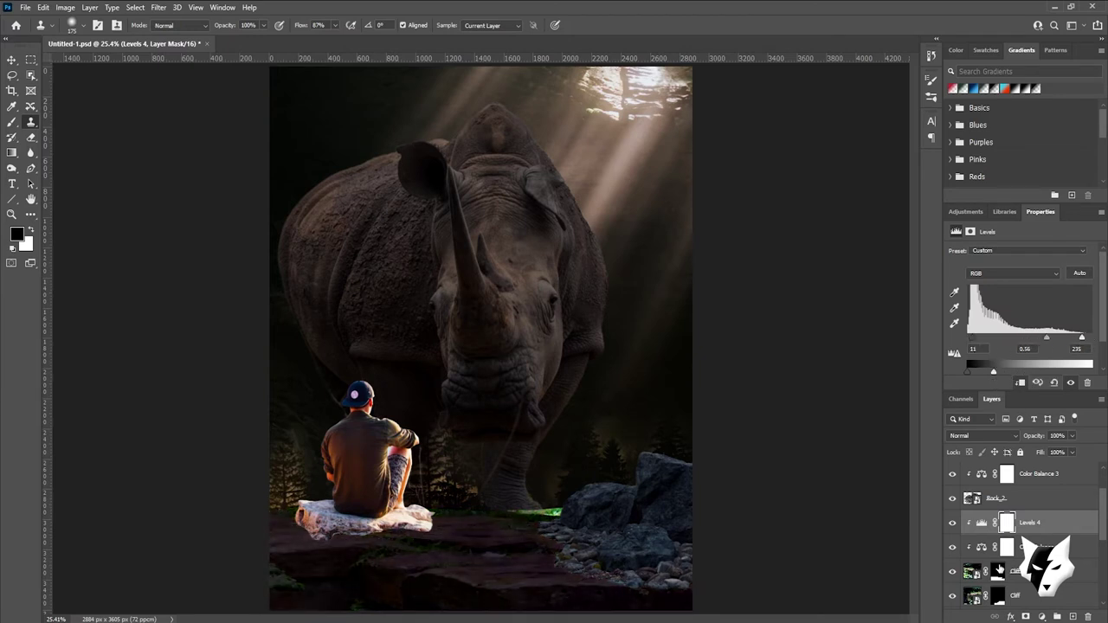
pyautogui.scroll(3, 1030, 519)
pyautogui.moveTo(1030, 474); pyautogui.dragTo(1058, 519)
# Tint the man redder with Color Balance 5, darken him with Levels 5, add Levels 6 at 1.42 midtones
pyautogui.moveTo(1006, 277)
pyautogui.mouseDown()
pyautogui.moveTo(1026, 277)
pyautogui.moveTo(997, 298)
pyautogui.mouseUp()
pyautogui.moveTo(1006, 317); pyautogui.dragTo(1012, 317)
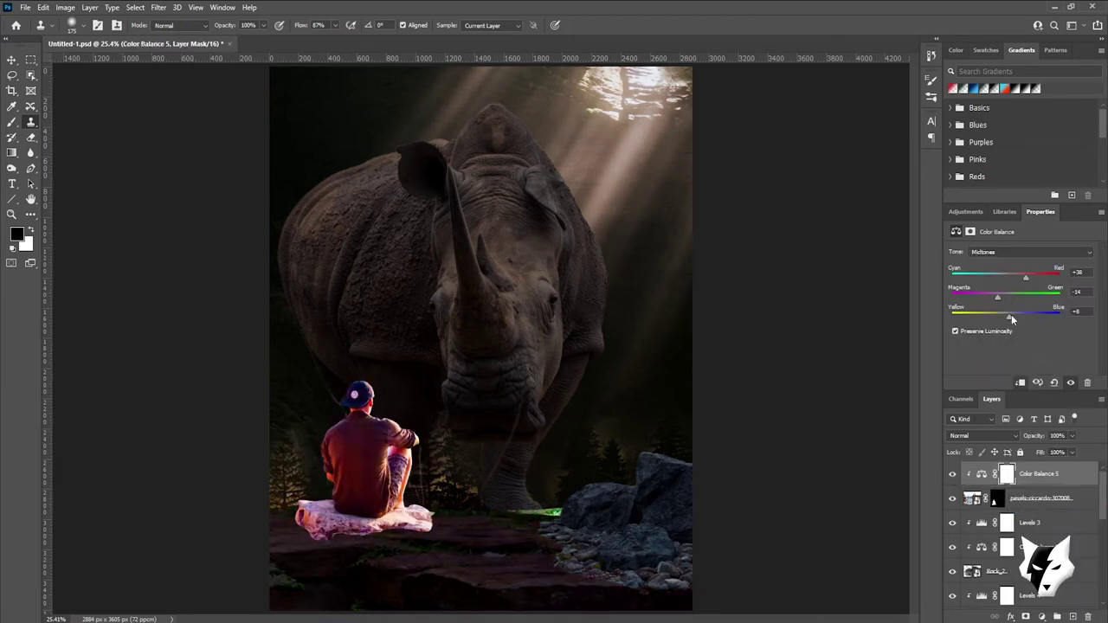
pyautogui.click(1042, 617)
pyautogui.click(1039, 457)
pyautogui.moveTo(1091, 370)
pyautogui.mouseDown()
pyautogui.moveTo(1000, 371)
pyautogui.moveTo(1057, 337)
pyautogui.mouseUp()
pyautogui.moveTo(1000, 371)
pyautogui.mouseDown()
pyautogui.moveTo(1011, 371)
pyautogui.moveTo(1014, 338)
pyautogui.mouseUp()
pyautogui.click(1042, 616)
pyautogui.click(1039, 458)
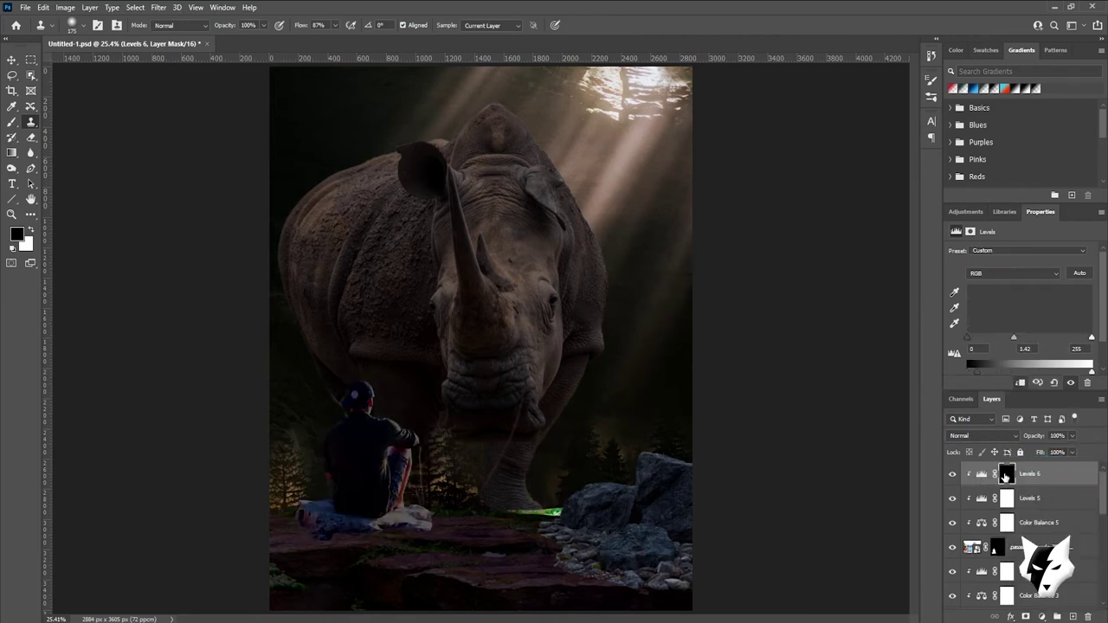
# Invert the Levels 6 mask to hide it and ready a white brush
pyautogui.hotkey('ctrl', 'i')
pyautogui.scroll(5, 451, 398)
pyautogui.press('b')
pyautogui.press('x')
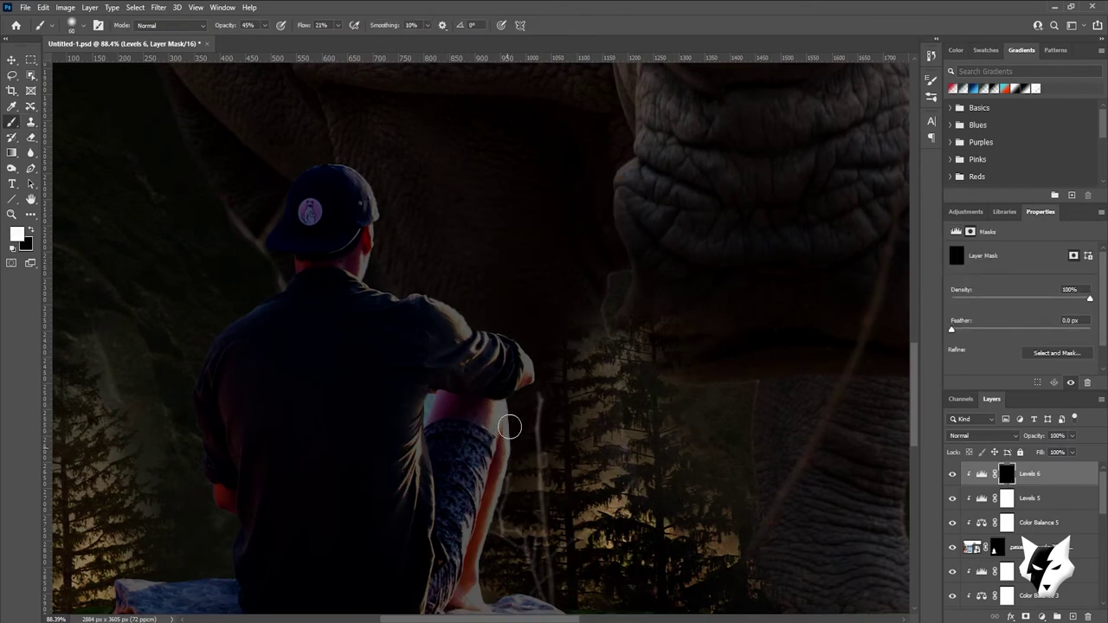
pyautogui.scroll(-3, 554, 419)
# Add a clipped Brightness/Contrast (-150, 85) with an inverted mask painted onto the rock
pyautogui.click(1041, 617)
pyautogui.click(1018, 450)
pyautogui.moveTo(1015, 284); pyautogui.dragTo(905, 295)
pyautogui.moveTo(1016, 307); pyautogui.dragTo(1074, 308)
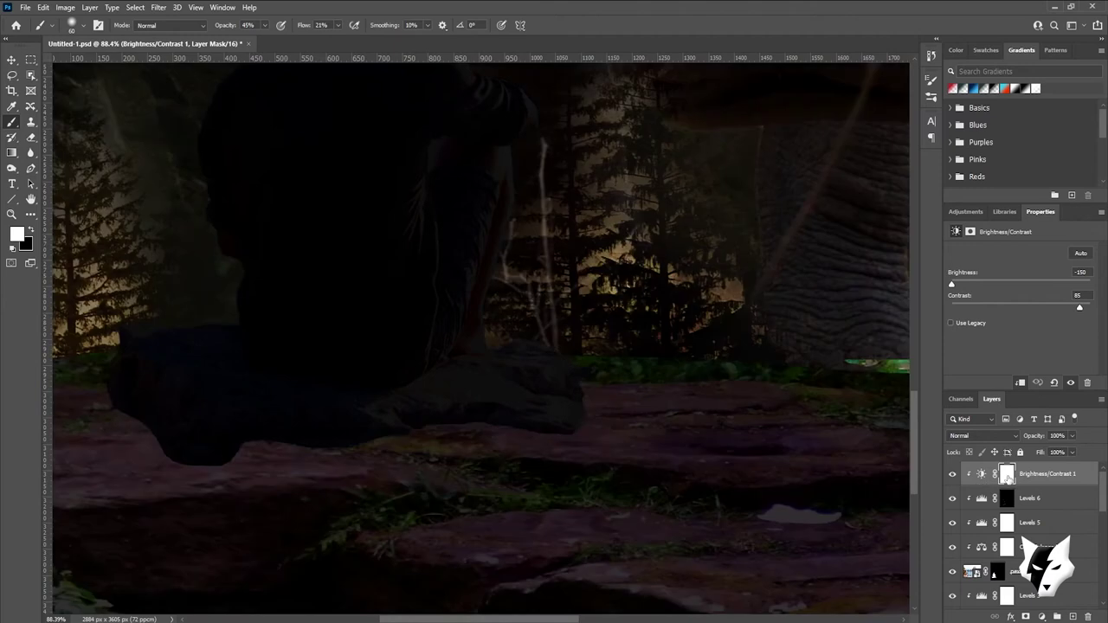
pyautogui.hotkey('ctrl', 'i')
pyautogui.moveTo(225, 473)
pyautogui.mouseDown()
pyautogui.moveTo(131, 415)
pyautogui.moveTo(376, 395)
pyautogui.moveTo(448, 371)
pyautogui.mouseUp()
# Set the Brightness/Contrast layer's blending to Soft Light at 74% opacity
pyautogui.click(983, 436)
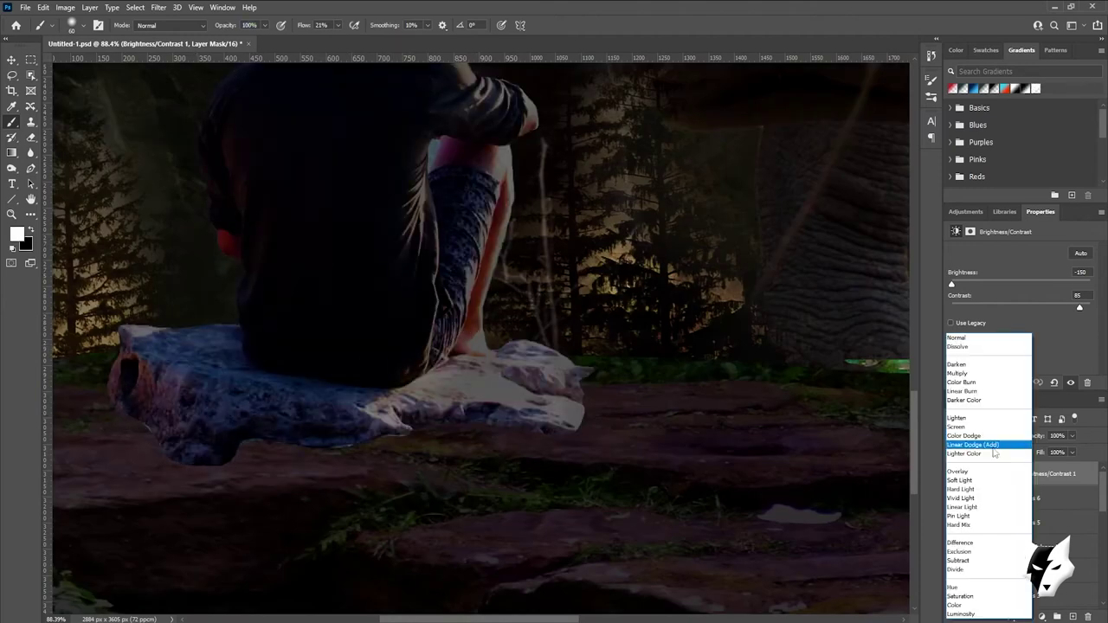
pyautogui.click(1039, 447)
pyautogui.click(1006, 474)
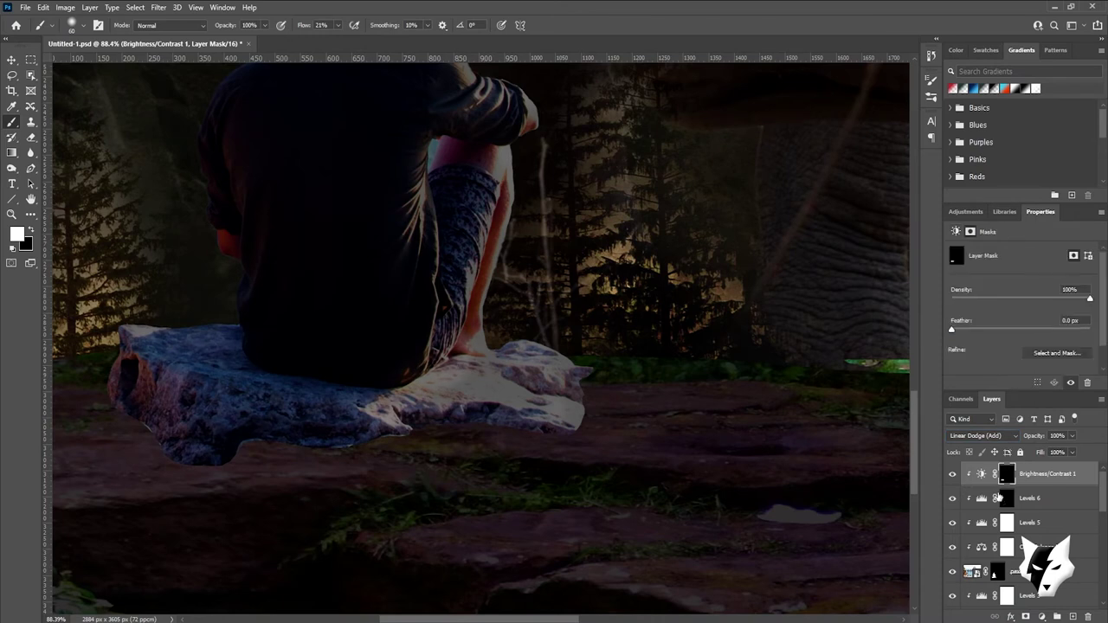
pyautogui.click(983, 435)
pyautogui.click(979, 506)
pyautogui.moveTo(1033, 435); pyautogui.dragTo(1013, 436)
pyautogui.hotkey('ctrl', '0')
pyautogui.click(972, 572)
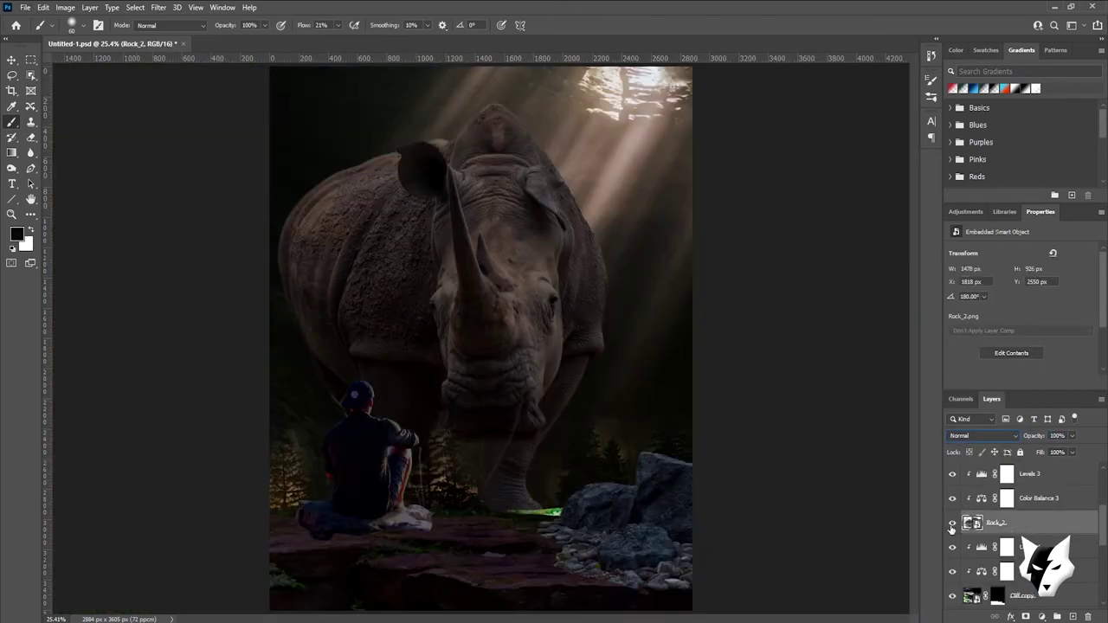
# Add a clipped, darkening Levels 7 to Cliff copy, painted in left of the rock at 87% opacity
pyautogui.scroll(5, 302, 483)
pyautogui.click(1042, 616)
pyautogui.click(1033, 456)
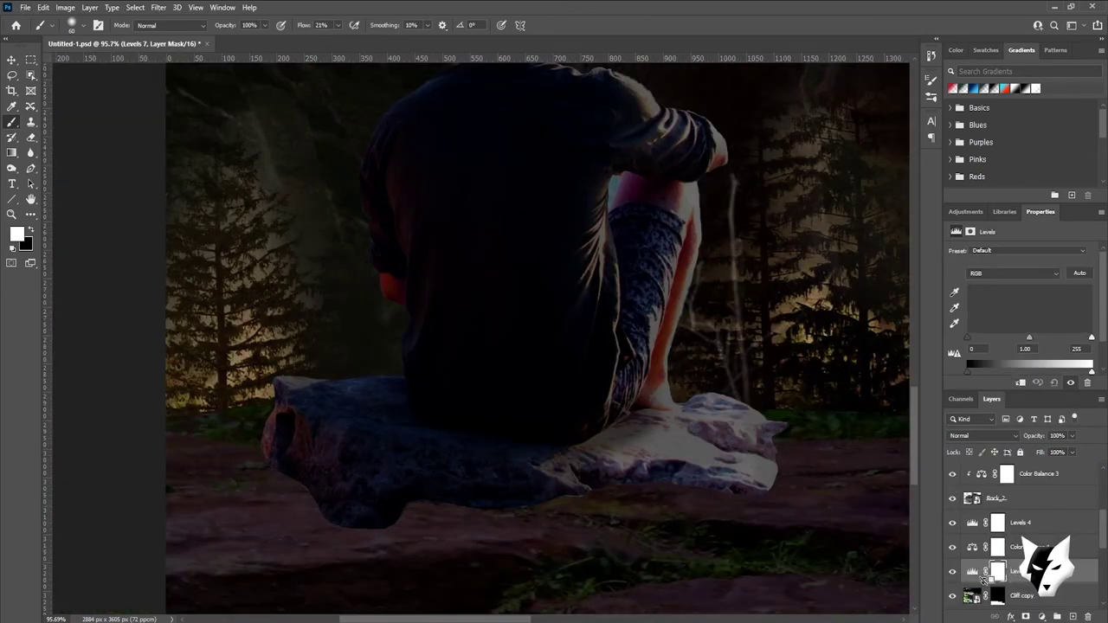
pyautogui.hotkey('ctrl', '0')
pyautogui.moveTo(1008, 381); pyautogui.dragTo(1030, 381)
pyautogui.hotkey('ctrl', 'i')
pyautogui.scroll(5, 313, 558)
pyautogui.moveTo(420, 438)
pyautogui.mouseDown()
pyautogui.moveTo(233, 416)
pyautogui.moveTo(458, 462)
pyautogui.moveTo(470, 487)
pyautogui.moveTo(203, 497)
pyautogui.mouseUp()
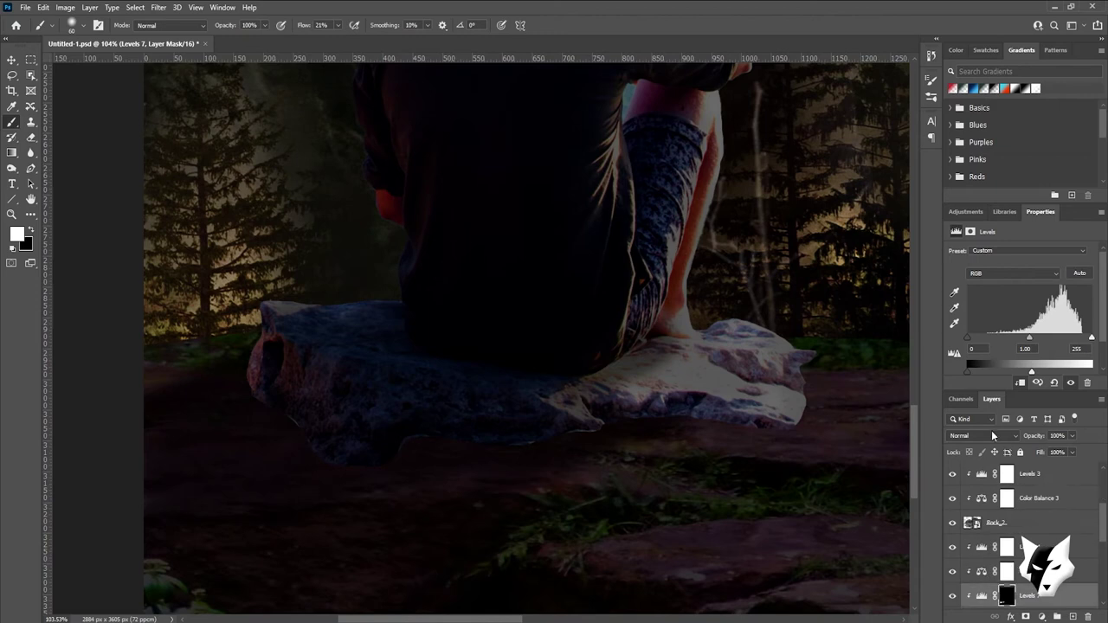
pyautogui.click(983, 435)
pyautogui.click(982, 435)
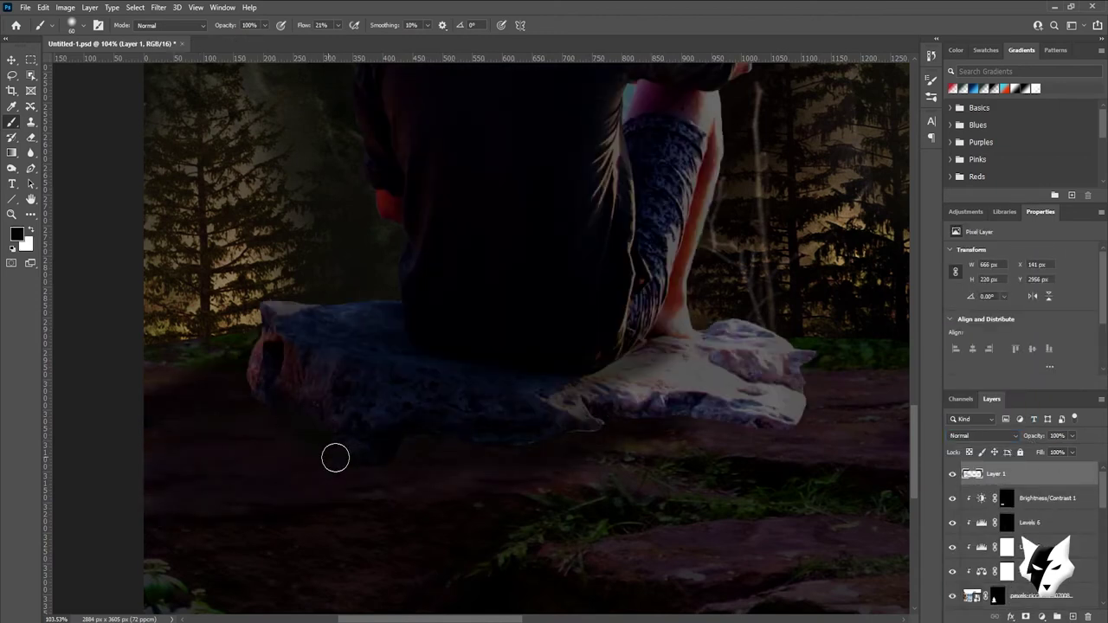
# Paint a dark shadow on Layer 1 around the rock's left edge and under its right end
pyautogui.moveTo(256, 377); pyautogui.dragTo(265, 332)
pyautogui.moveTo(220, 409)
pyautogui.mouseDown()
pyautogui.moveTo(361, 369)
pyautogui.moveTo(342, 404)
pyautogui.mouseUp()
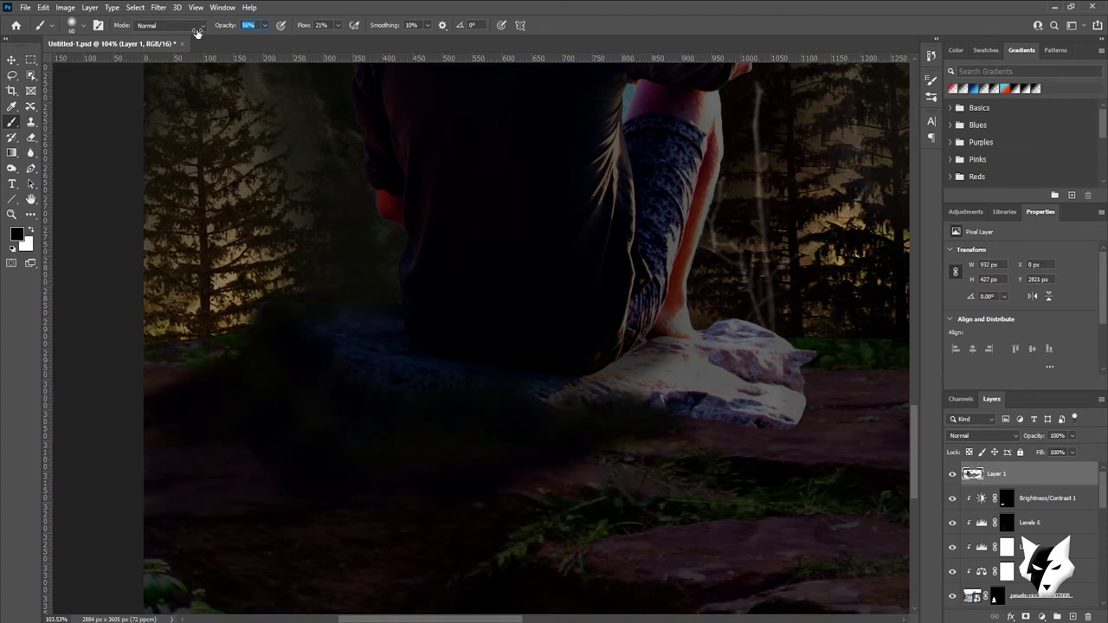
pyautogui.moveTo(571, 400); pyautogui.dragTo(669, 328)
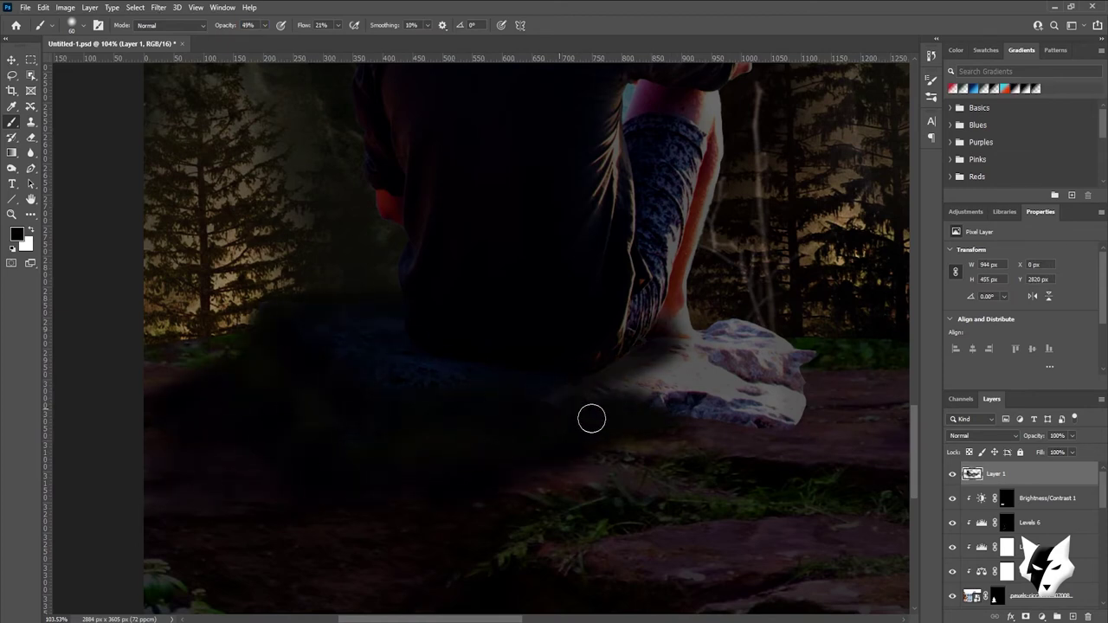
pyautogui.moveTo(591, 419); pyautogui.dragTo(789, 426)
# Set Layer 1 to Normal at 60% opacity and hide the Rock_2 layer
pyautogui.click(983, 436)
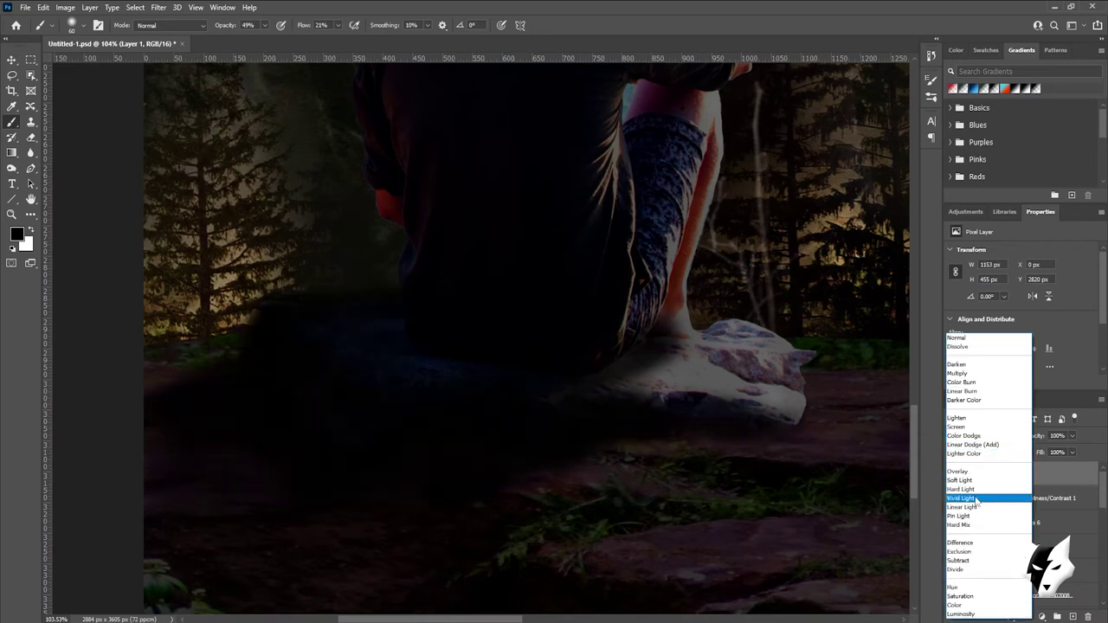
pyautogui.click(956, 337)
pyautogui.hotkey('ctrl', '0')
pyautogui.scroll(6, 507, 550)
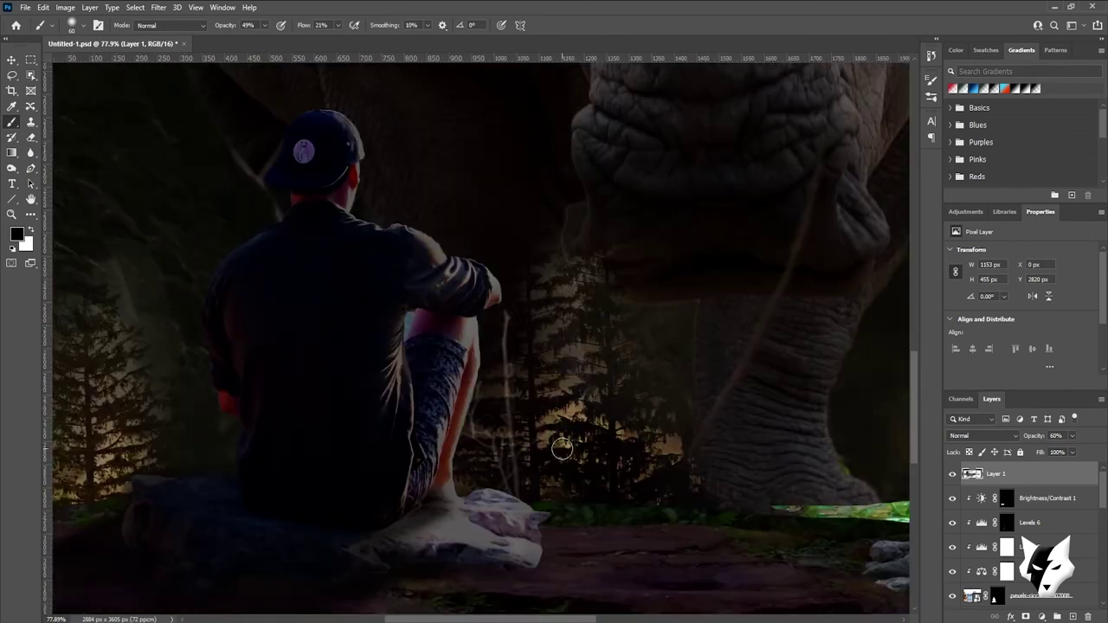
pyautogui.hotkey('ctrl', '0')
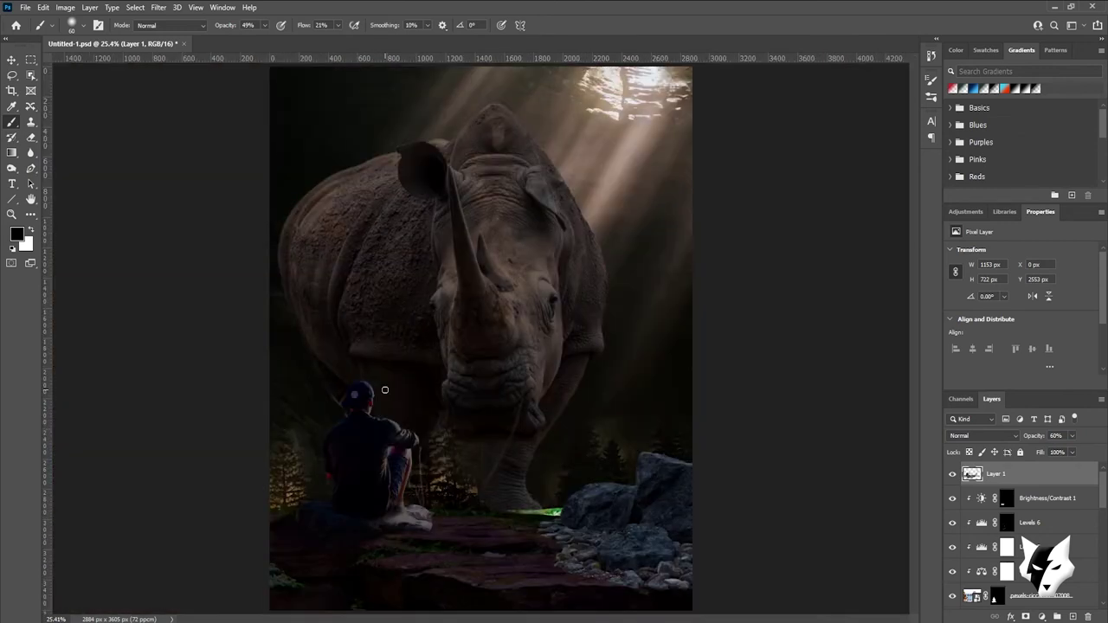
pyautogui.scroll(-3, 1006, 523)
pyautogui.click(987, 597)
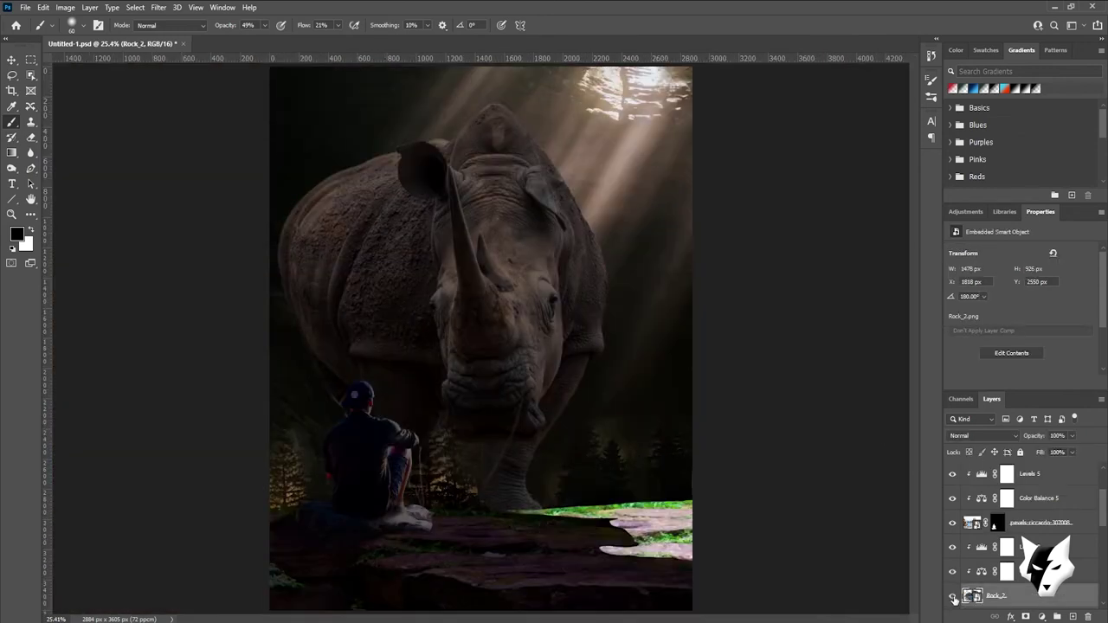
# Show the Rock_2 rocks again and pull down the highlights of the rhino's Levels 1
pyautogui.click(1041, 616)
pyautogui.click(987, 470)
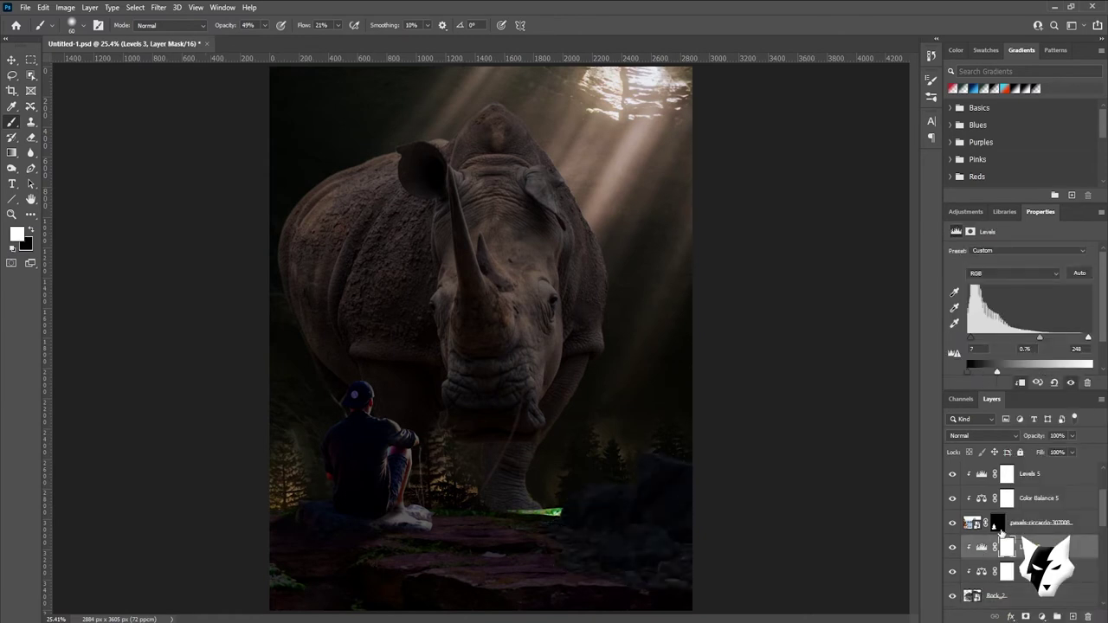
pyautogui.scroll(-2, 1009, 555)
pyautogui.click(974, 572)
pyautogui.click(987, 524)
pyautogui.moveTo(1091, 371); pyautogui.dragTo(1008, 370)
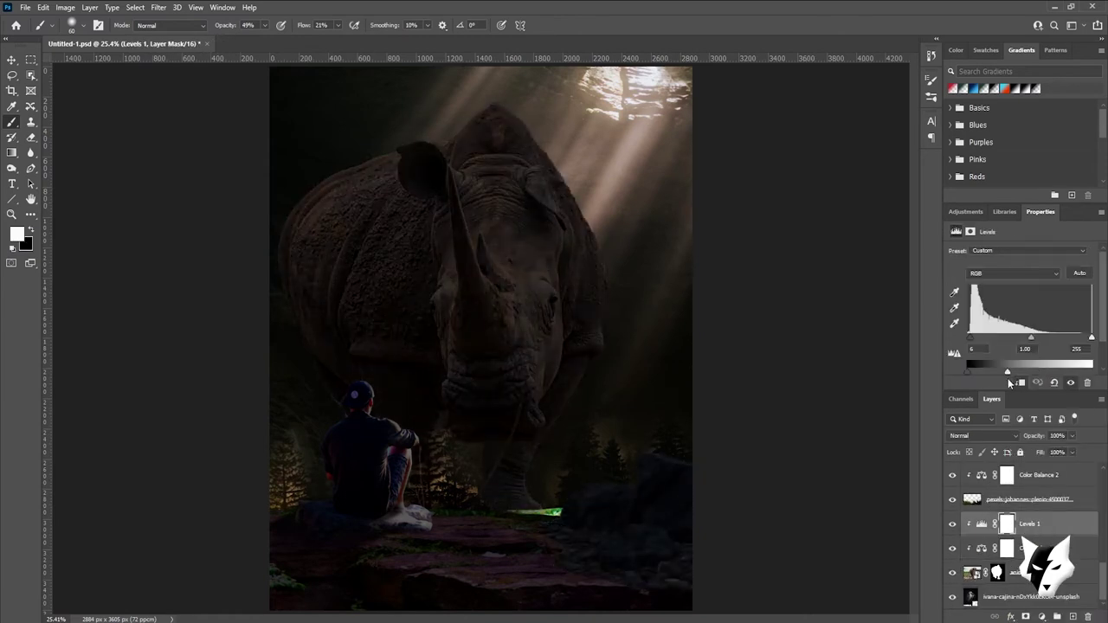
# Add a brightening Levels adjustment (midtone 1.79) with an inverted mask that hides it
pyautogui.click(1042, 617)
pyautogui.click(1026, 453)
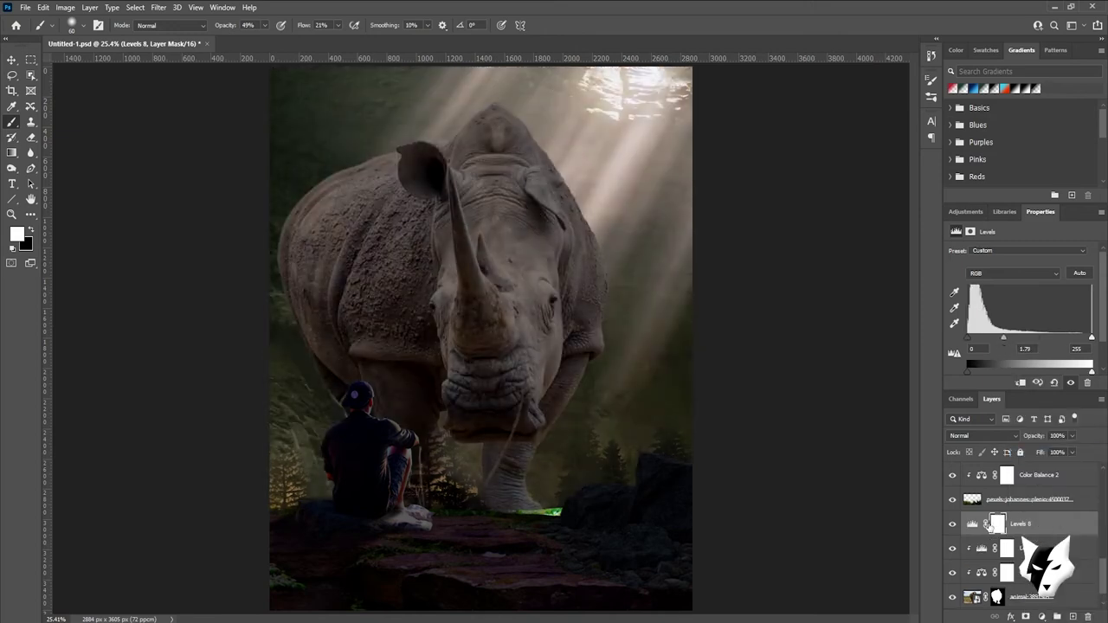
pyautogui.hotkey('ctrl', 'i')
pyautogui.press('0')
pyautogui.scroll(3, 400, 178)
pyautogui.scroll(3, 401, 178)
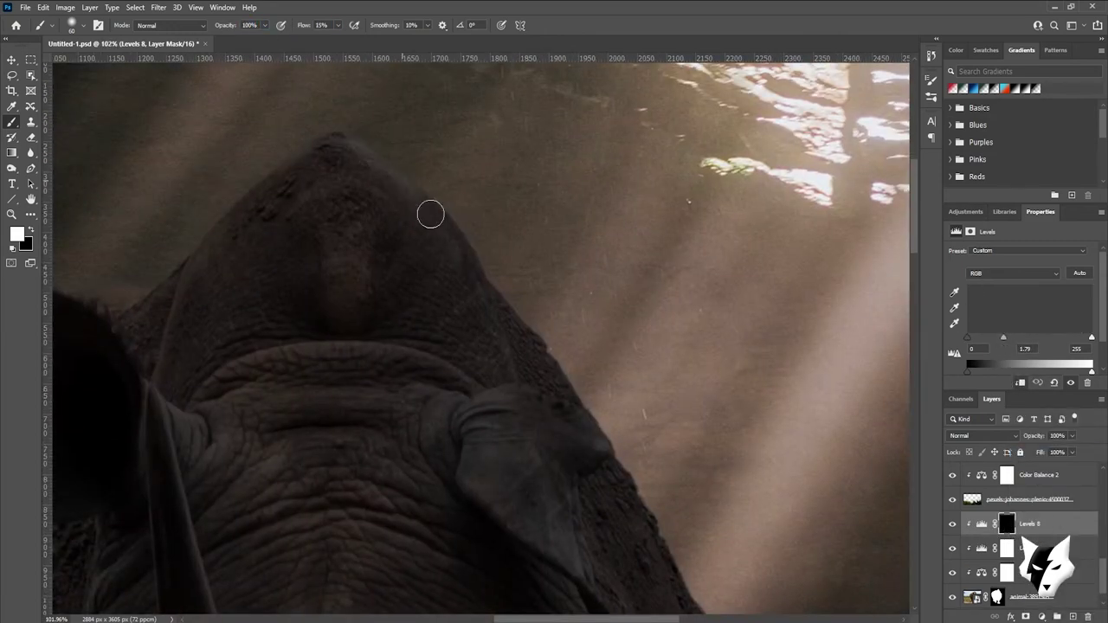
pyautogui.scroll(-2, 400, 317)
pyautogui.scroll(-1, 472, 268)
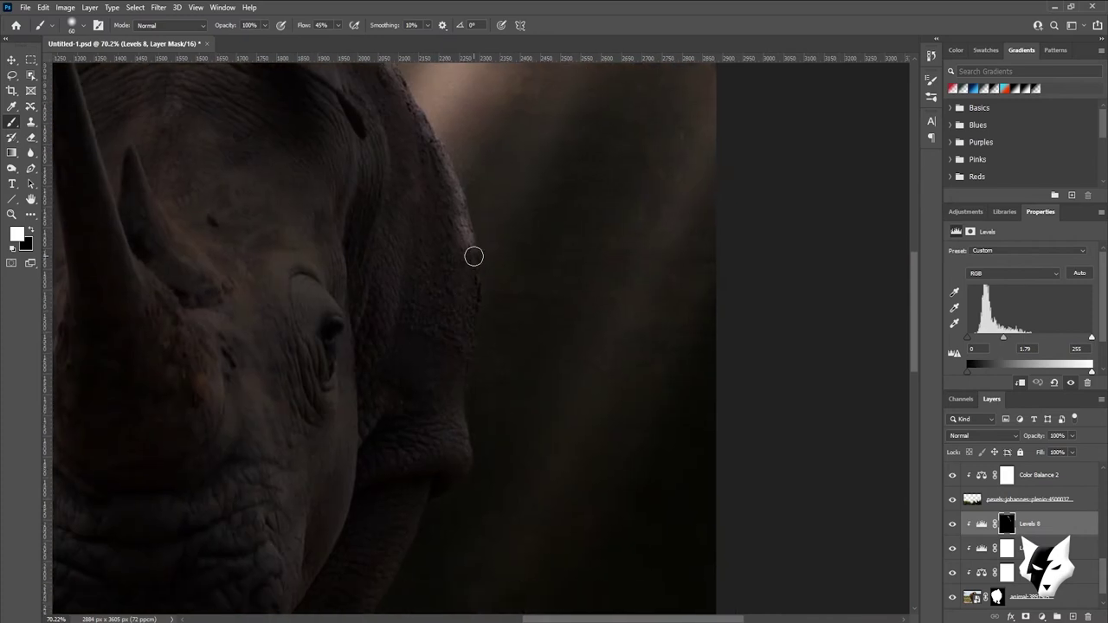
pyautogui.scroll(-2, 475, 243)
pyautogui.scroll(-3, 450, 395)
pyautogui.scroll(4, 396, 233)
pyautogui.scroll(-3, 629, 376)
pyautogui.scroll(3, 630, 376)
pyautogui.scroll(-2, 537, 363)
# Select the rhino's long and small horns with the Polygonal Lasso and paint them white on the mask
pyautogui.click(12, 75)
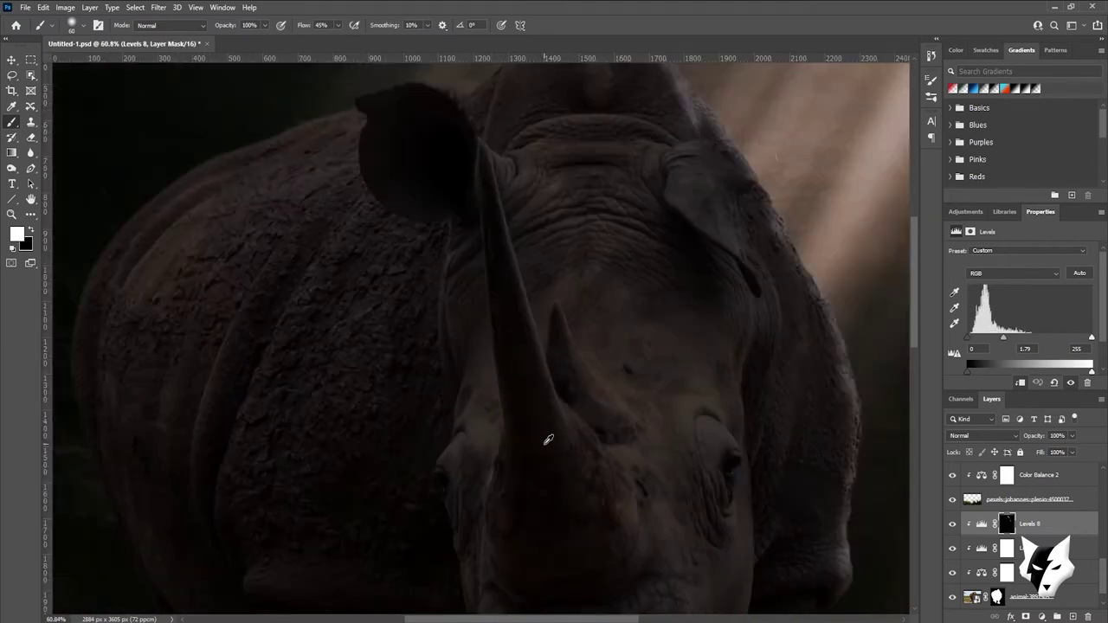
pyautogui.click(70, 96)
pyautogui.click(485, 146)
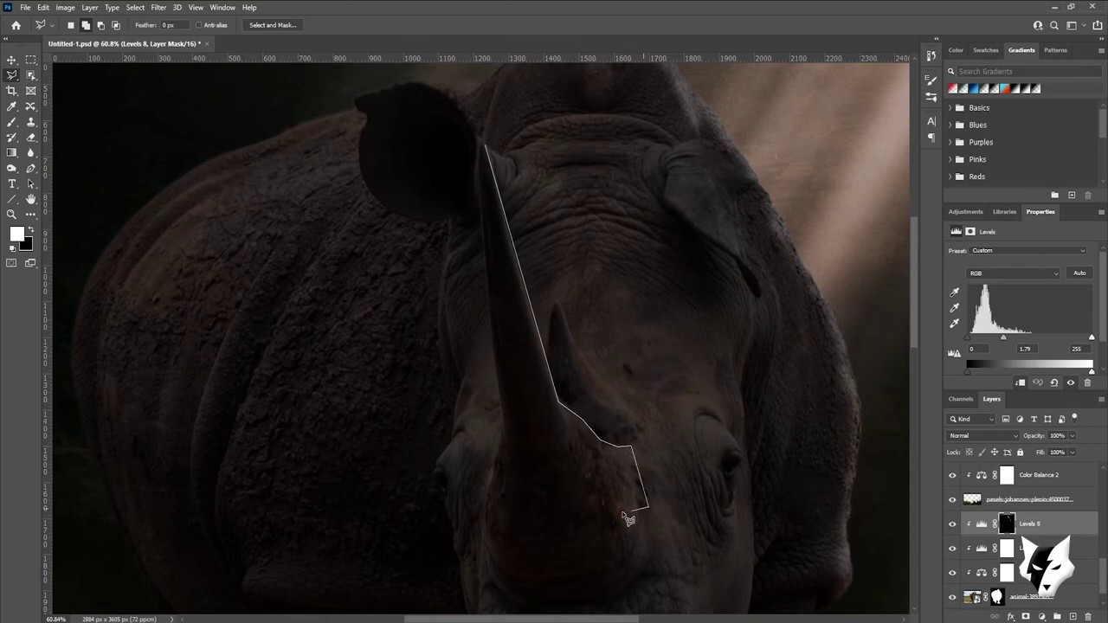
pyautogui.click(485, 145)
pyautogui.press('b')
pyautogui.moveTo(487, 174); pyautogui.dragTo(577, 447)
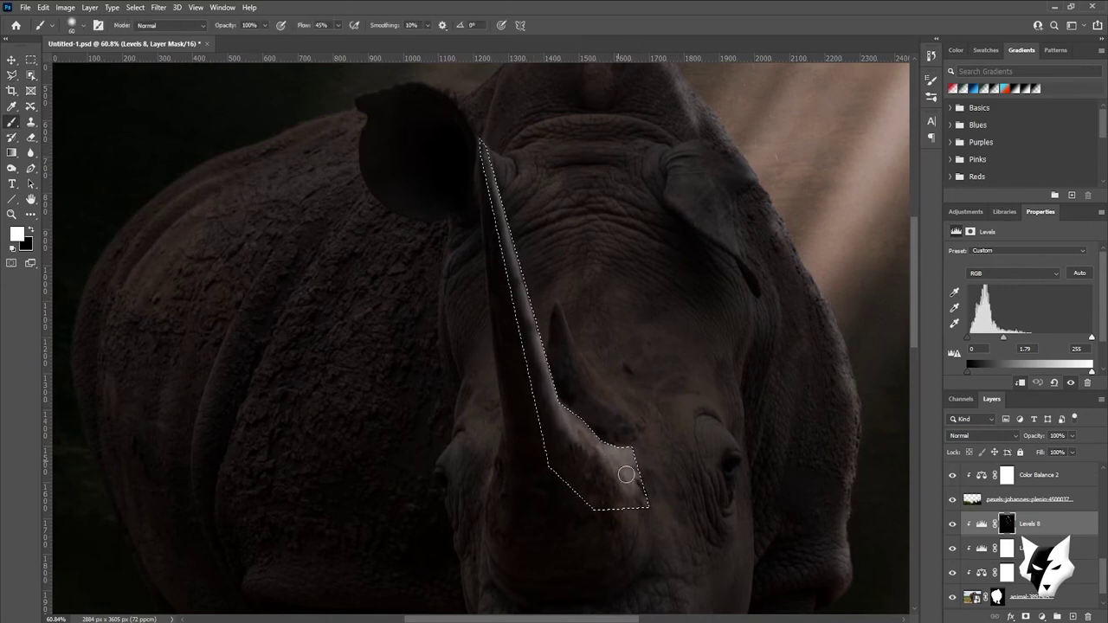
pyautogui.press('l')
pyautogui.click(557, 300)
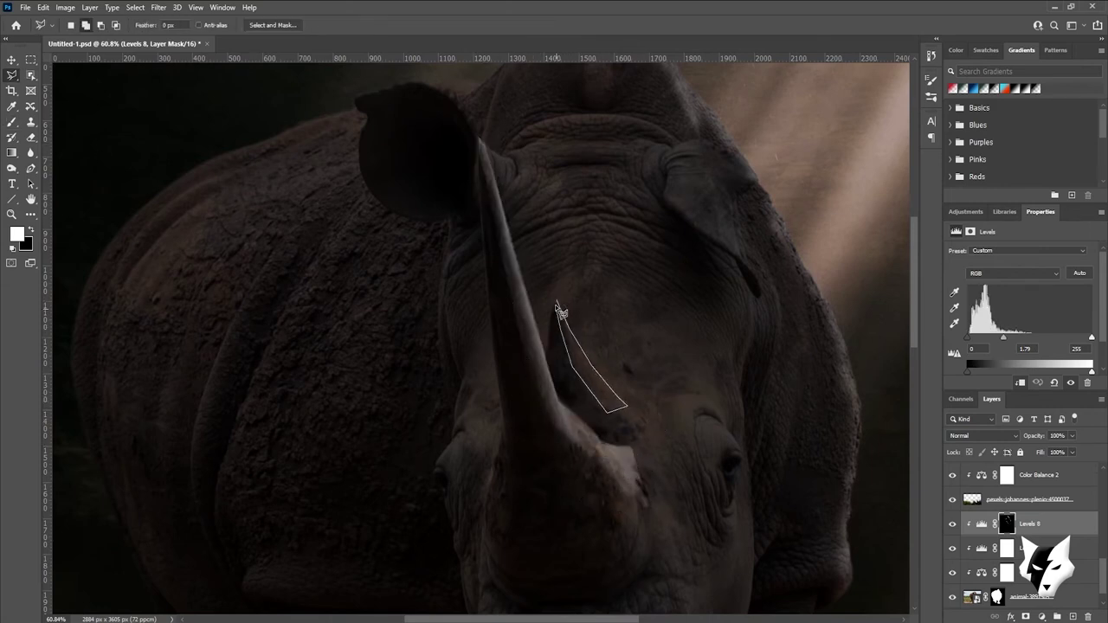
pyautogui.click(558, 305)
pyautogui.press('b')
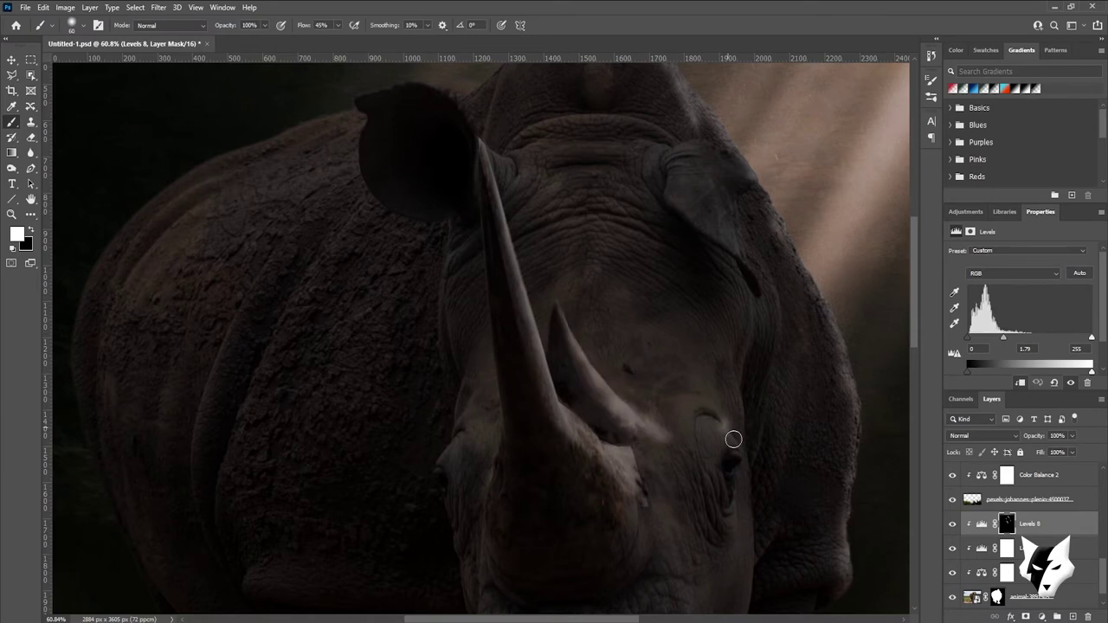
# Blend the brightening layer as Linear Dodge (Add) at 34%, then add masked Levels 9 with black input 32
pyautogui.scroll(-3, 699, 324)
pyautogui.click(983, 436)
pyautogui.click(979, 448)
pyautogui.moveTo(1031, 439); pyautogui.dragTo(998, 440)
pyautogui.scroll(-2, 742, 433)
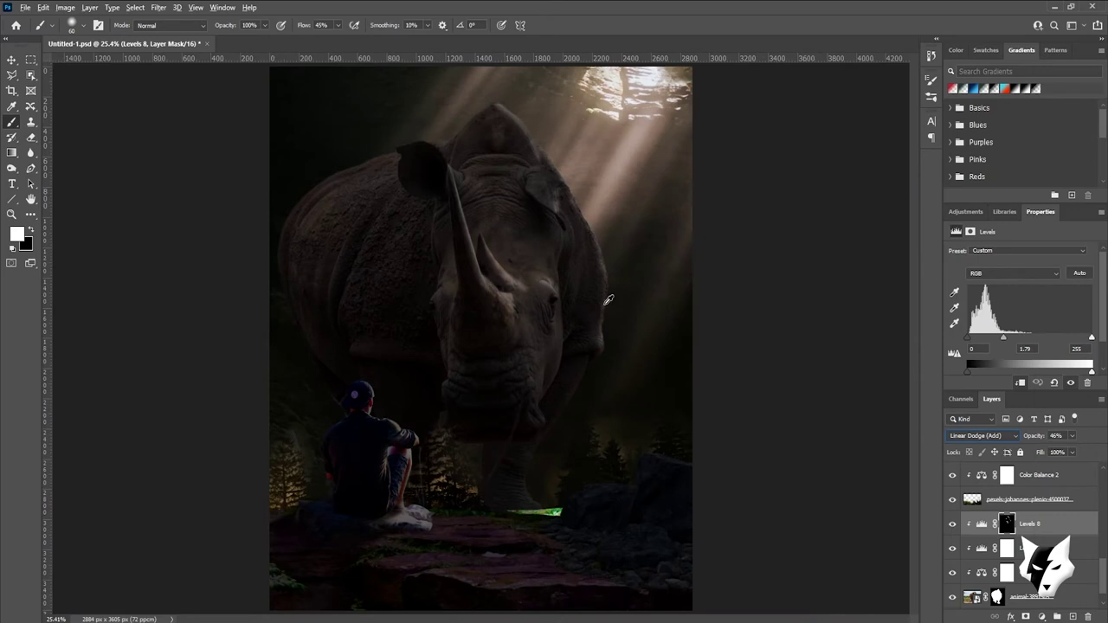
pyautogui.click(11, 61)
pyautogui.scroll(2, 585, 414)
pyautogui.click(12, 122)
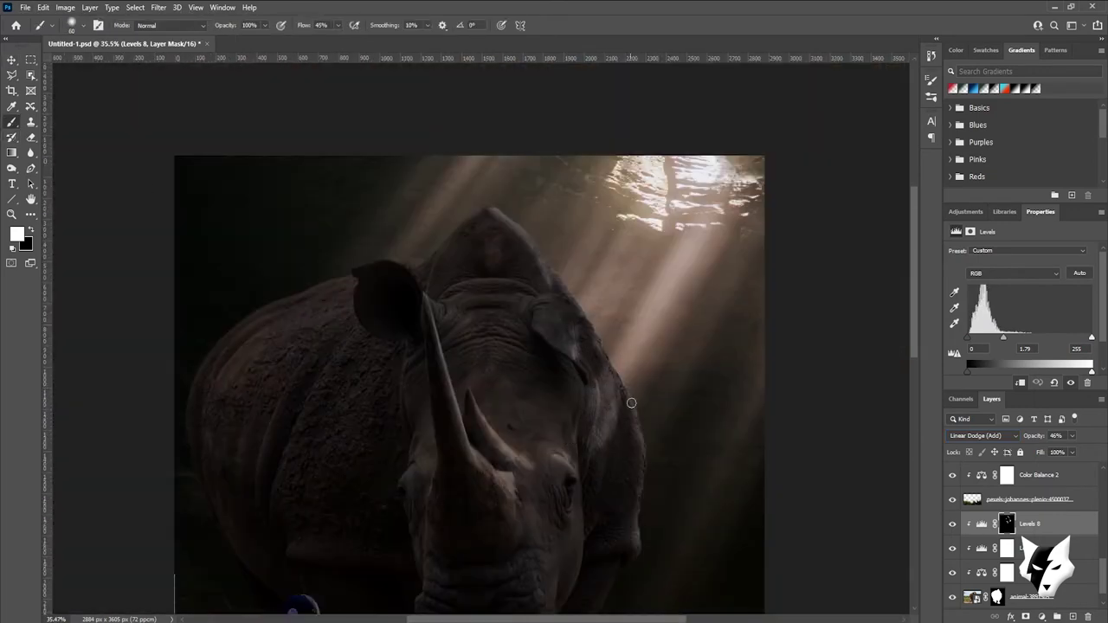
pyautogui.scroll(-2, 593, 365)
pyautogui.moveTo(1033, 439); pyautogui.dragTo(1022, 439)
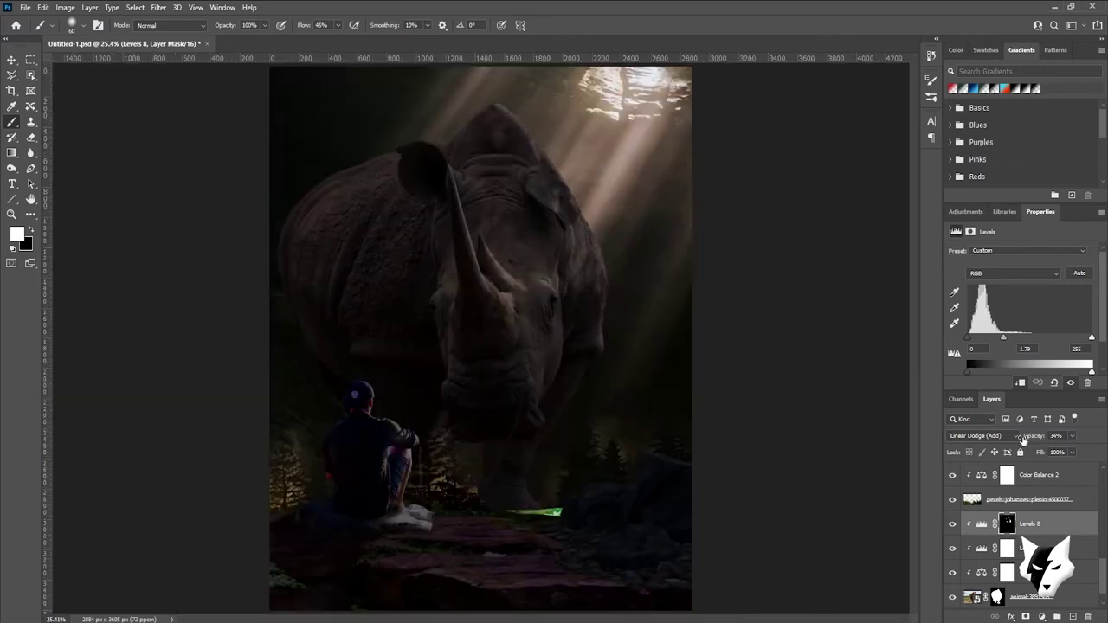
pyautogui.moveTo(971, 337); pyautogui.dragTo(982, 336)
pyautogui.hotkey('ctrl', 'i')
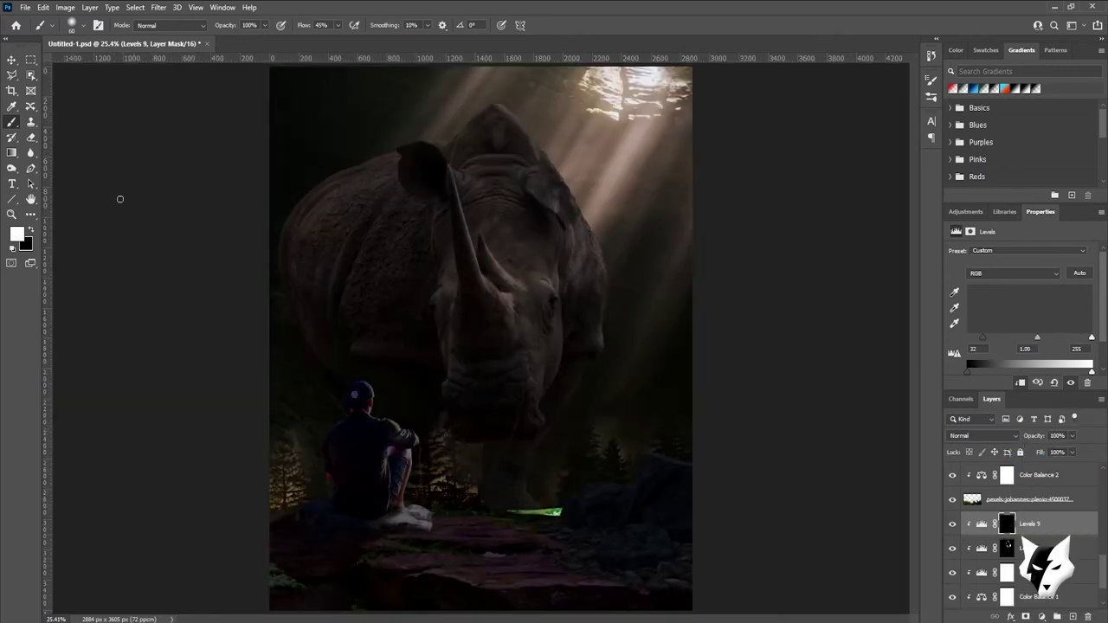
# Paint the rhino's left side into the Levels 9 mask and try Pin Light blending
pyautogui.moveTo(389, 248)
pyautogui.mouseDown()
pyautogui.moveTo(314, 234)
pyautogui.moveTo(424, 365)
pyautogui.mouseUp()
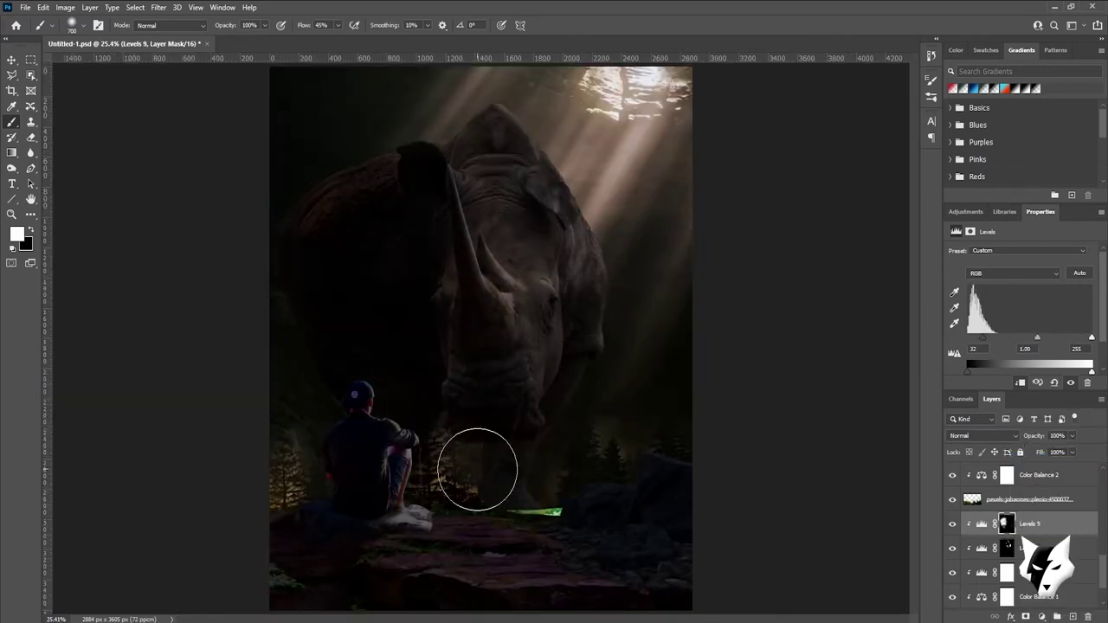
pyautogui.scroll(4, 507, 141)
pyautogui.press('[')
pyautogui.press('[')
pyautogui.press('[')
pyautogui.press('x')
pyautogui.press('x')
pyautogui.scroll(-2, 443, 286)
pyautogui.scroll(1, 658, 259)
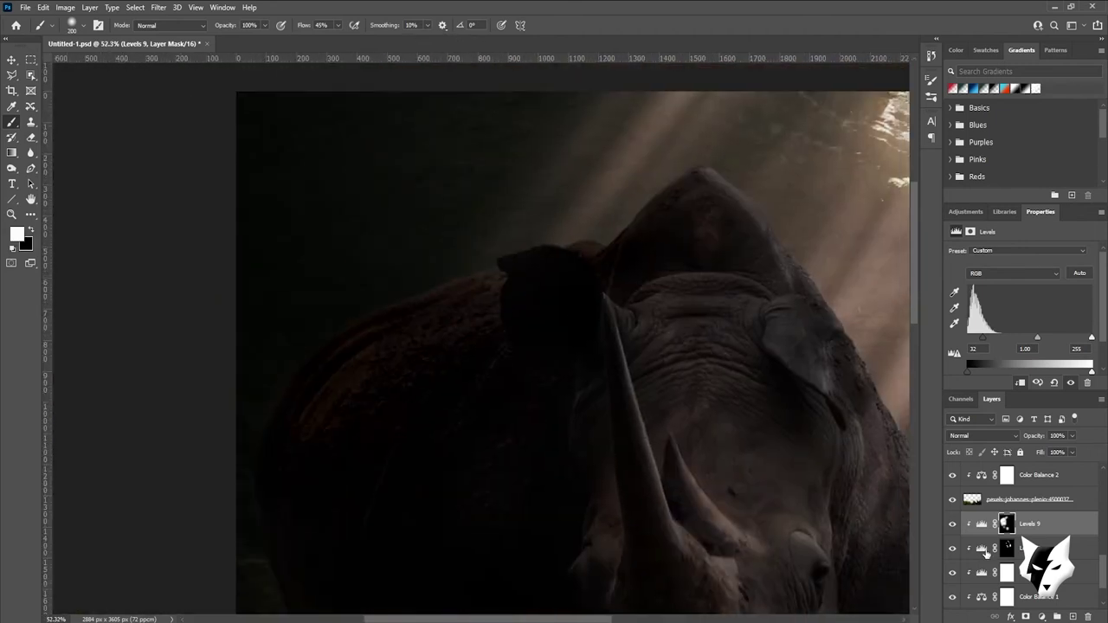
pyautogui.click(969, 435)
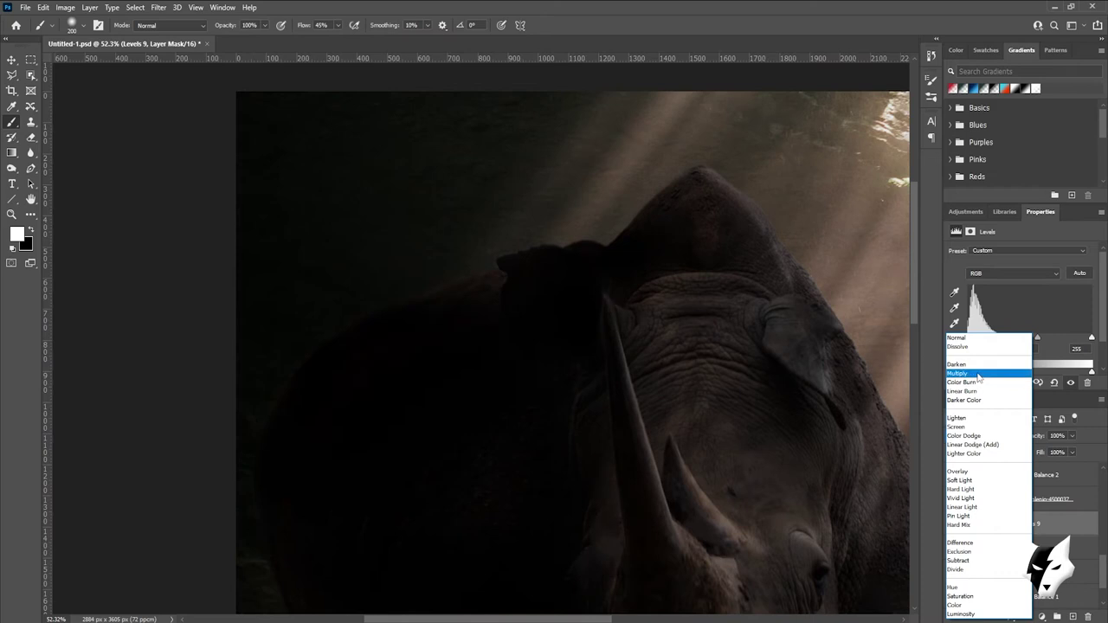
pyautogui.click(973, 516)
pyautogui.scroll(-3, 699, 441)
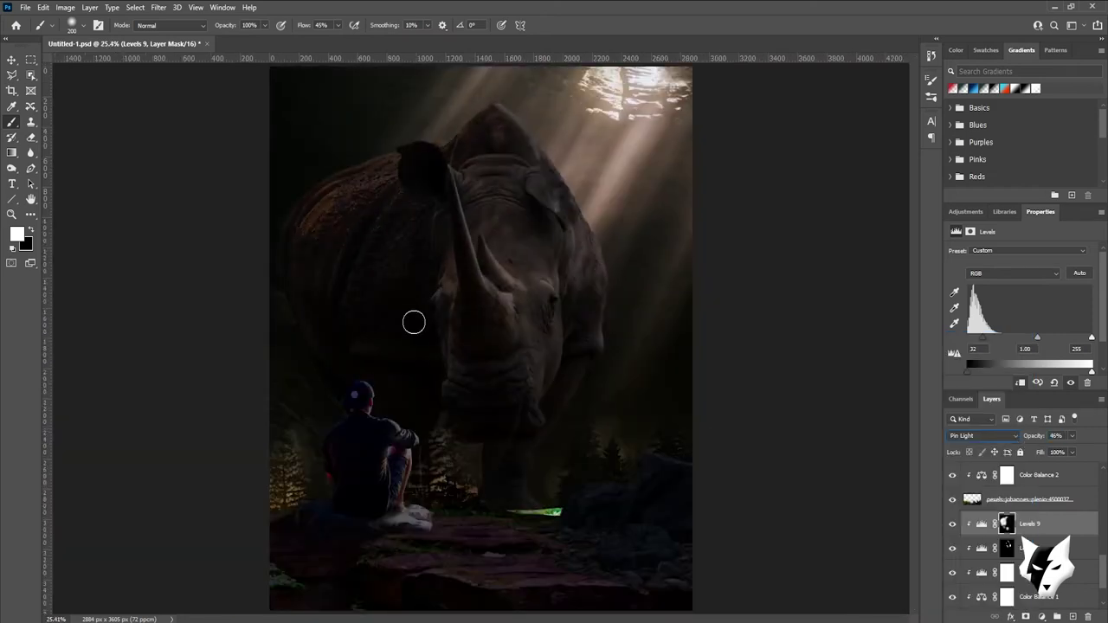
pyautogui.scroll(3, 414, 322)
# Brighten the rhino's back by painting the Levels 8 mask at 12% brush flow
pyautogui.press('v')
pyautogui.press('7')
pyautogui.press('7')
pyautogui.click(1007, 548)
pyautogui.press('b')
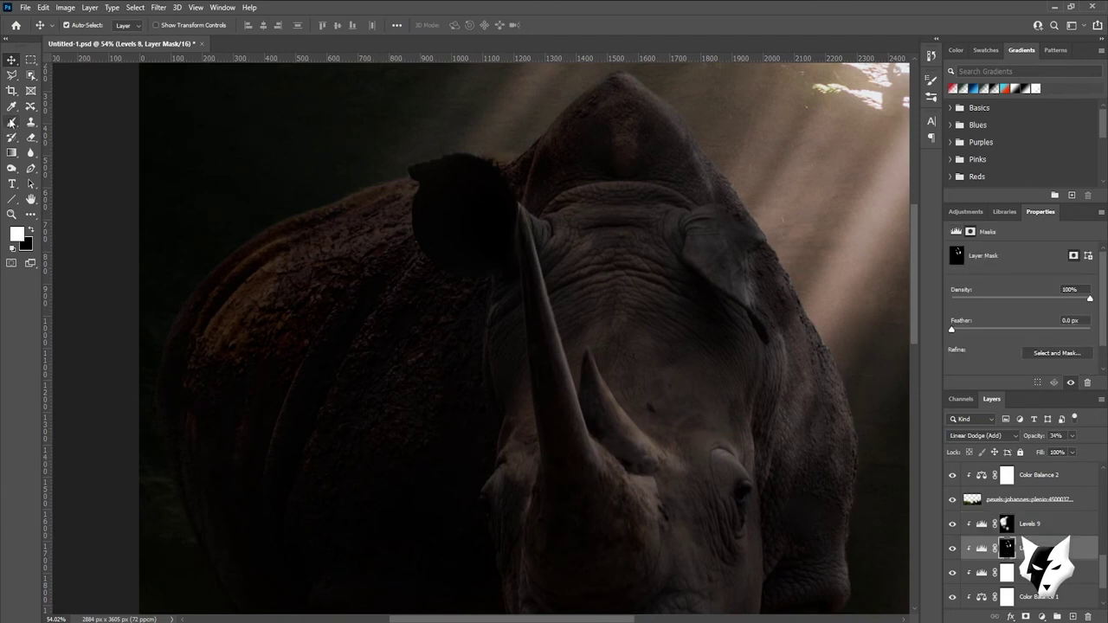
pyautogui.hotkey('shift', '1')
pyautogui.hotkey('shift', '2')
pyautogui.moveTo(391, 243)
pyautogui.mouseDown()
pyautogui.moveTo(376, 223)
pyautogui.moveTo(315, 252)
pyautogui.mouseUp()
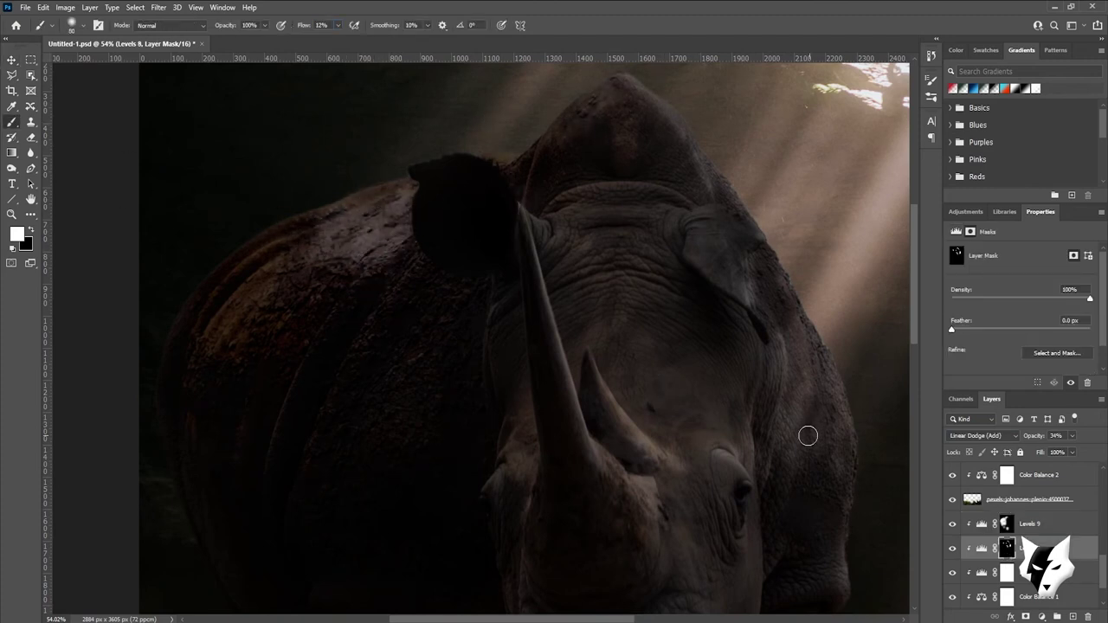
# Set the Levels 9 darkening layer back to Normal blending at 59% opacity
pyautogui.hotkey('ctrl', '0')
pyautogui.click(1030, 524)
pyautogui.click(982, 435)
pyautogui.click(1018, 436)
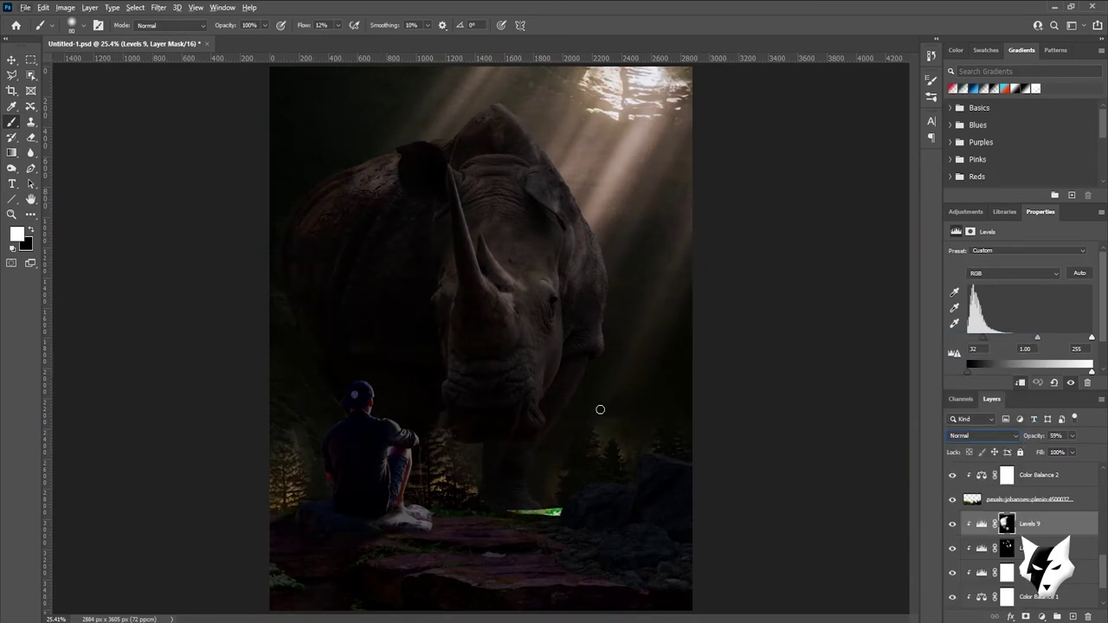
# Add a new empty Layer 2 at the top of the layer stack
pyautogui.press('v')
pyautogui.scroll(3, 494, 378)
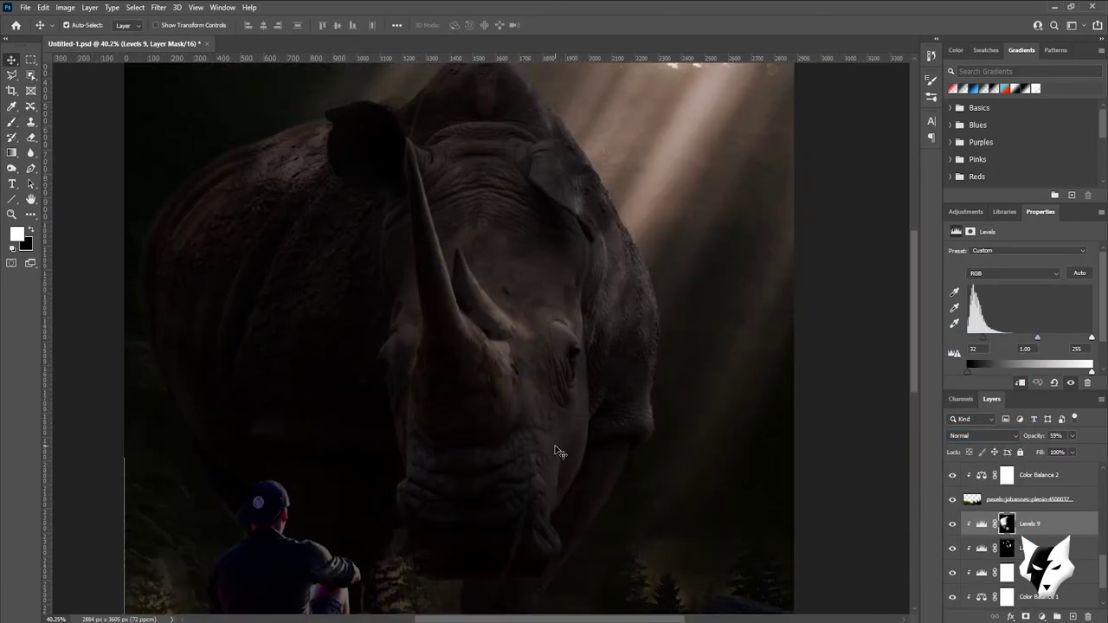
pyautogui.scroll(5, 983, 528)
pyautogui.click(996, 474)
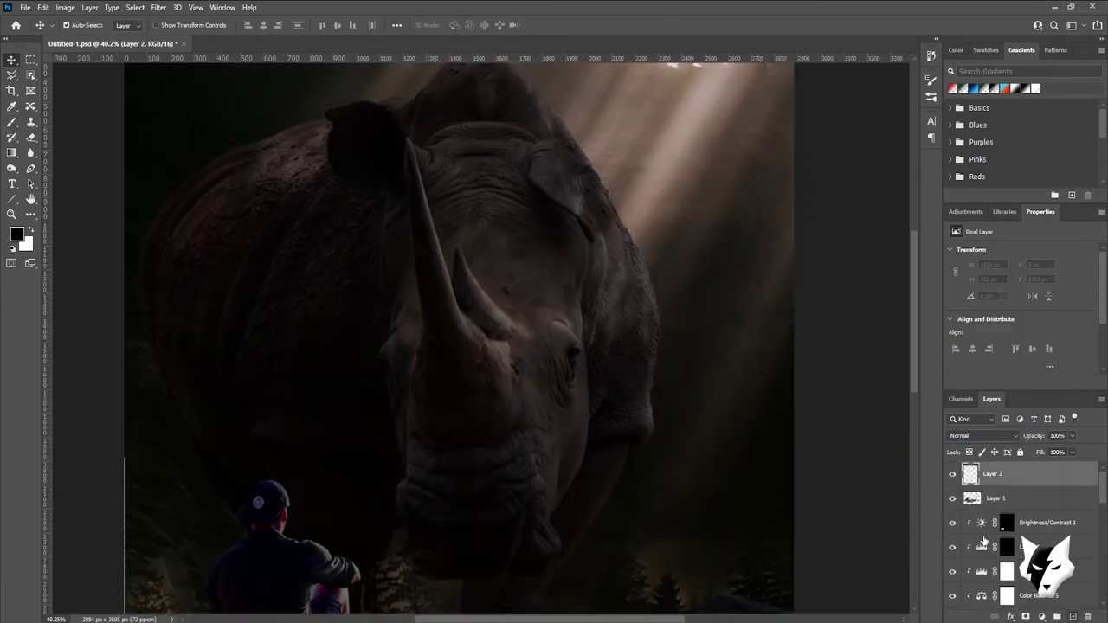
# Paint soft diagonal light streaks across the rhino on Layer 2 at 44% brush opacity
pyautogui.click(12, 122)
pyautogui.moveTo(532, 363); pyautogui.dragTo(663, 165)
pyautogui.hotkey('ctrl', 'z')
pyautogui.moveTo(631, 226); pyautogui.dragTo(554, 381)
pyautogui.press('4')
pyautogui.press('4')
pyautogui.moveTo(598, 160); pyautogui.dragTo(489, 328)
pyautogui.scroll(-2, 622, 380)
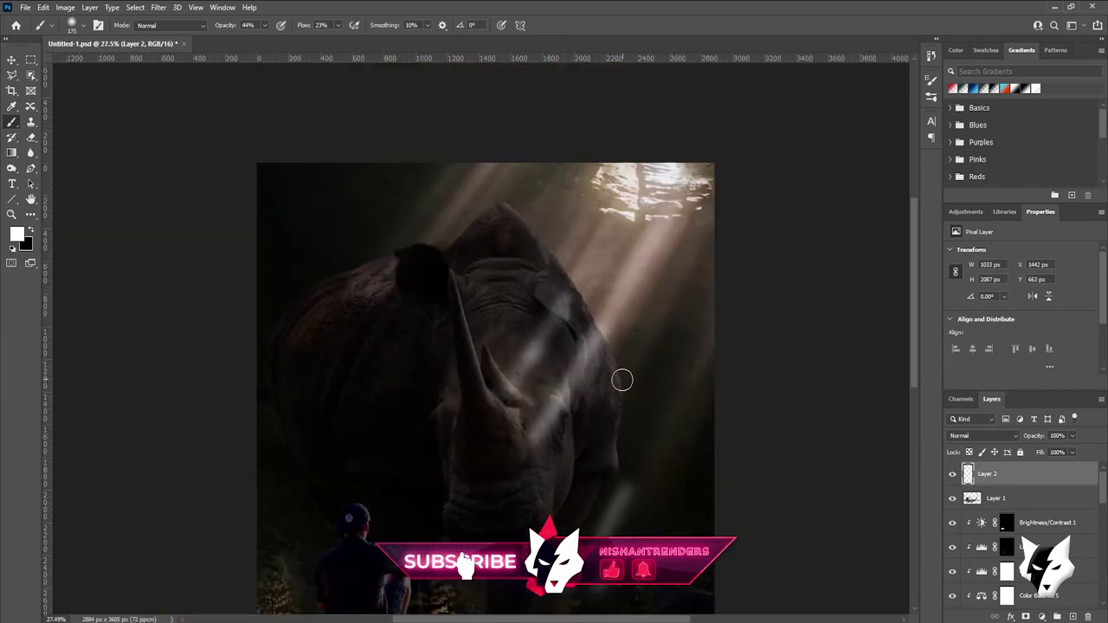
pyautogui.moveTo(616, 395)
pyautogui.mouseDown()
pyautogui.moveTo(503, 512)
pyautogui.moveTo(442, 329)
pyautogui.moveTo(406, 265)
pyautogui.mouseUp()
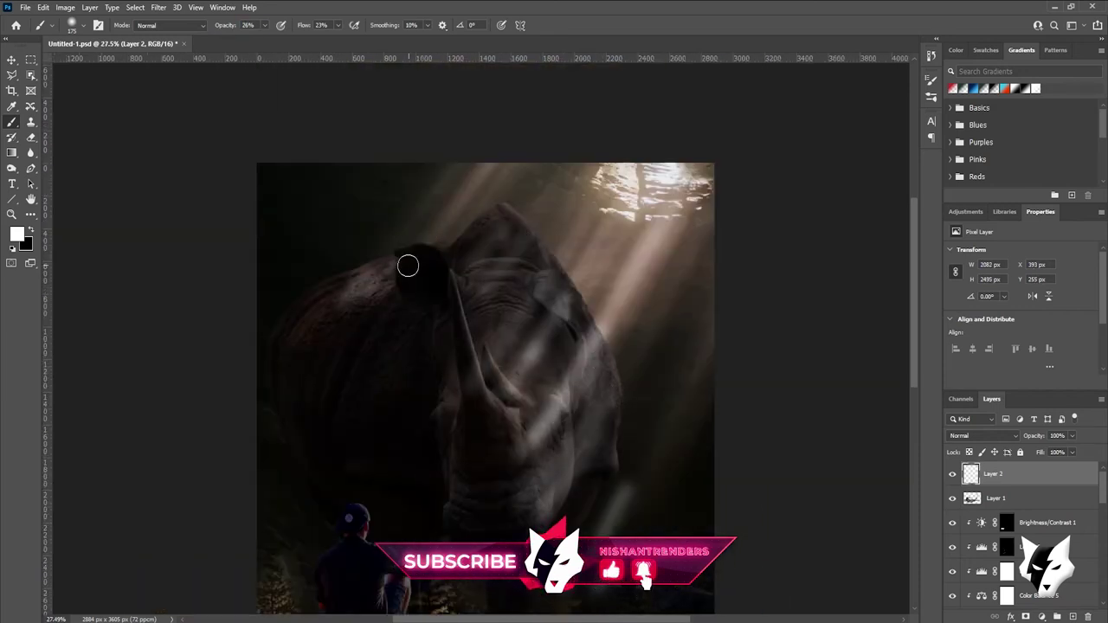
pyautogui.press('x')
# Blend the light-ray layer as Color Dodge and apply a 193.5-pixel Gaussian Blur
pyautogui.click(983, 435)
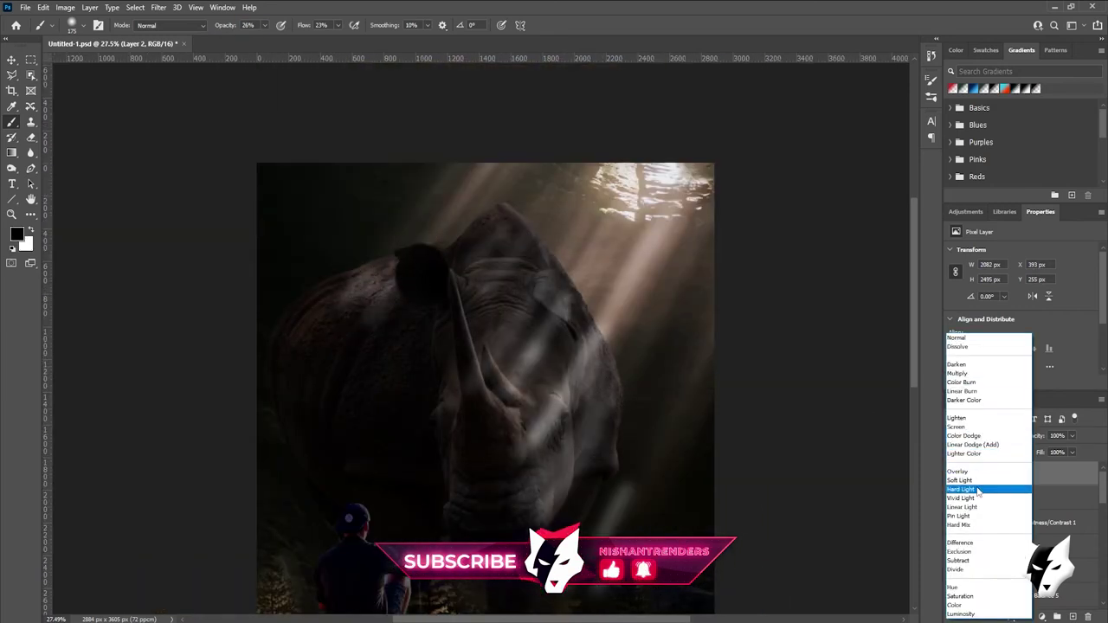
pyautogui.click(964, 436)
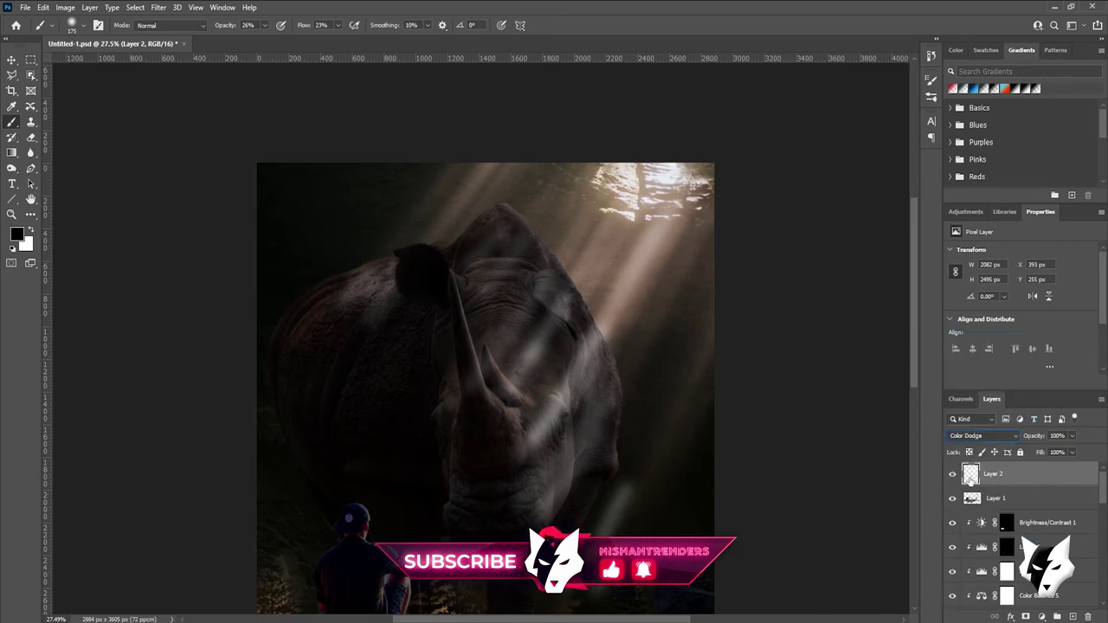
pyautogui.click(135, 7)
pyautogui.click(329, 204)
pyautogui.moveTo(531, 317); pyautogui.dragTo(556, 319)
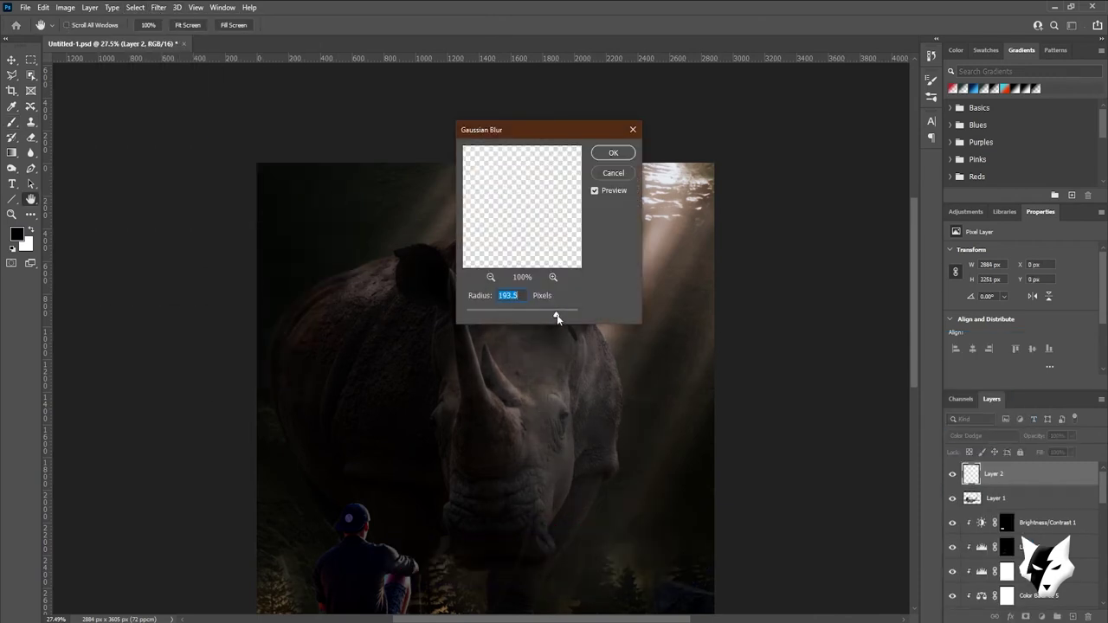
pyautogui.click(613, 153)
# Add a new empty layer above the Levels 2 layer
pyautogui.press('b')
pyautogui.scroll(-3, 749, 390)
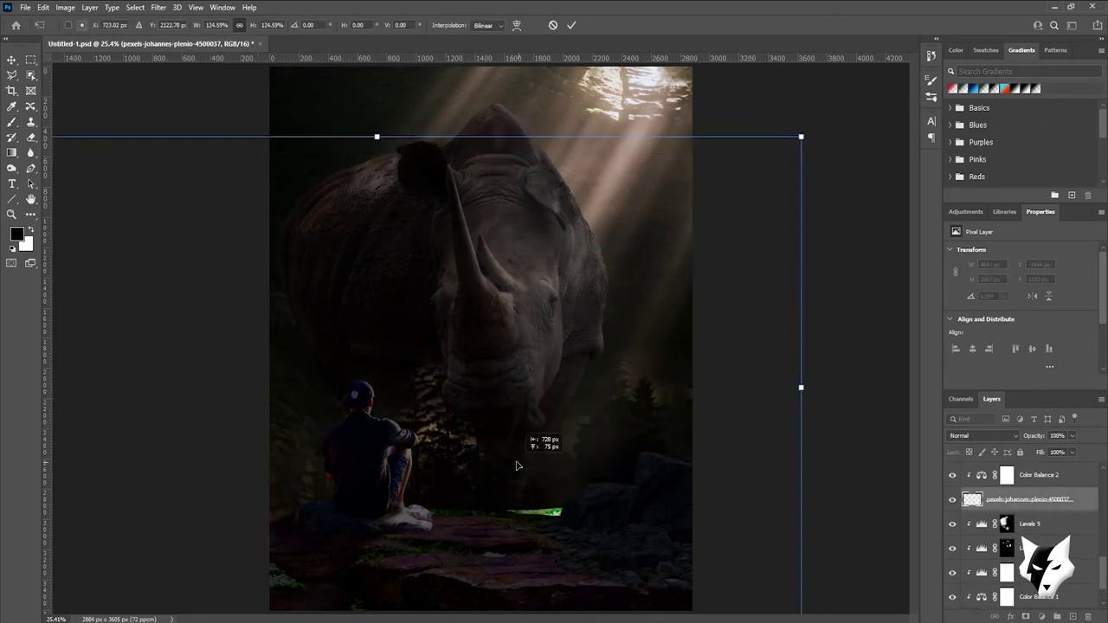
pyautogui.click(1004, 548)
pyautogui.click(1073, 617)
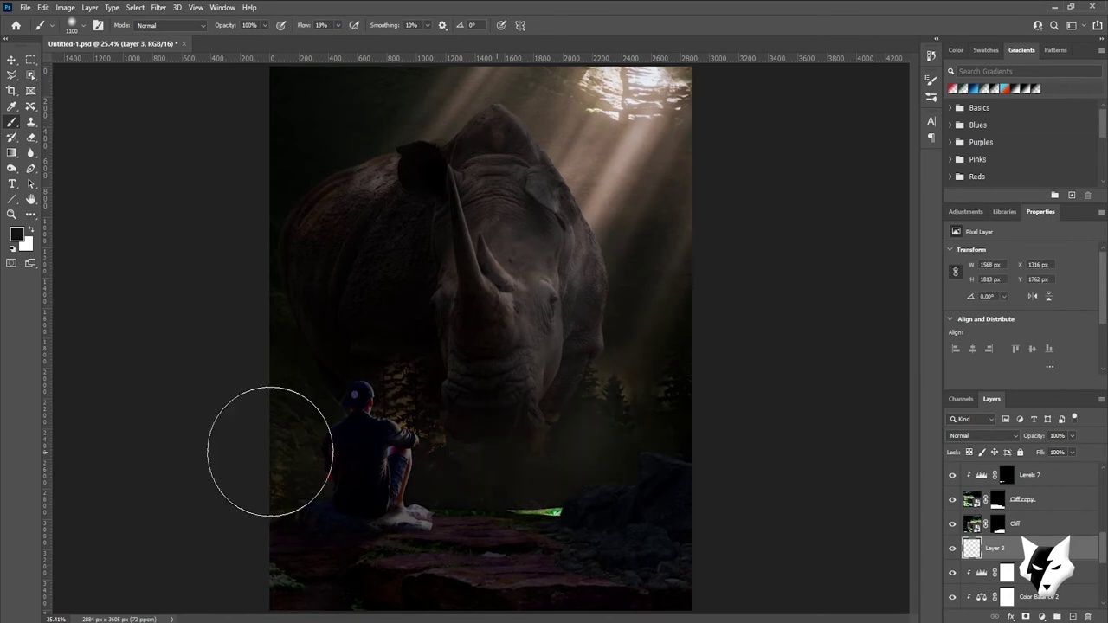
# Darken the area around the seated man, then lasso-select the rhino's chin
pyautogui.moveTo(606, 450); pyautogui.dragTo(412, 455)
pyautogui.scroll(1, 412, 456)
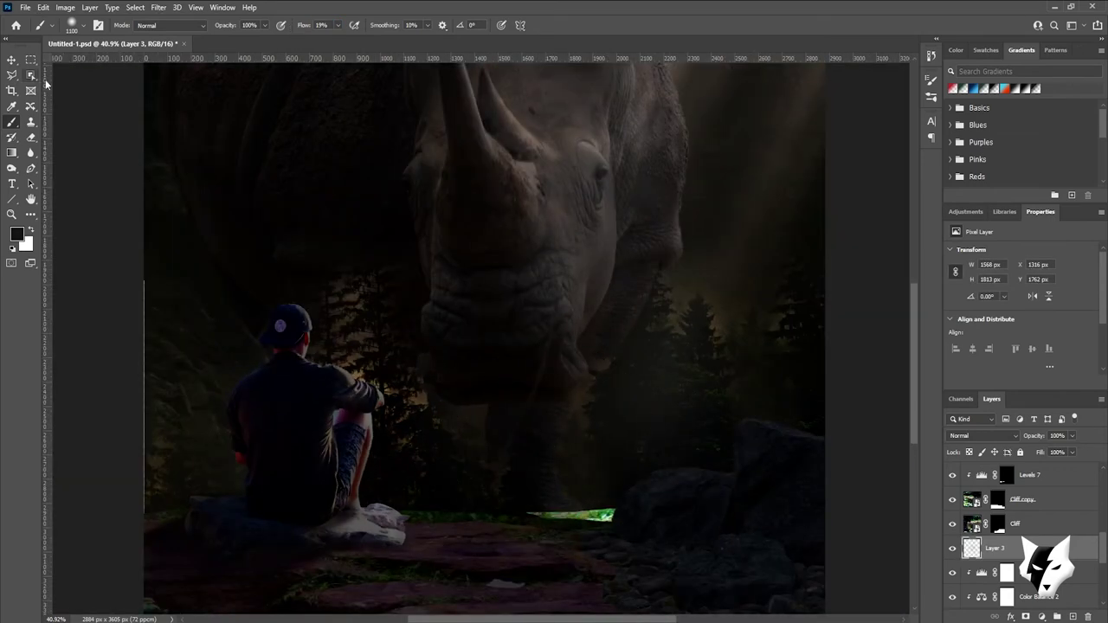
pyautogui.press('l')
pyautogui.scroll(5, 441, 384)
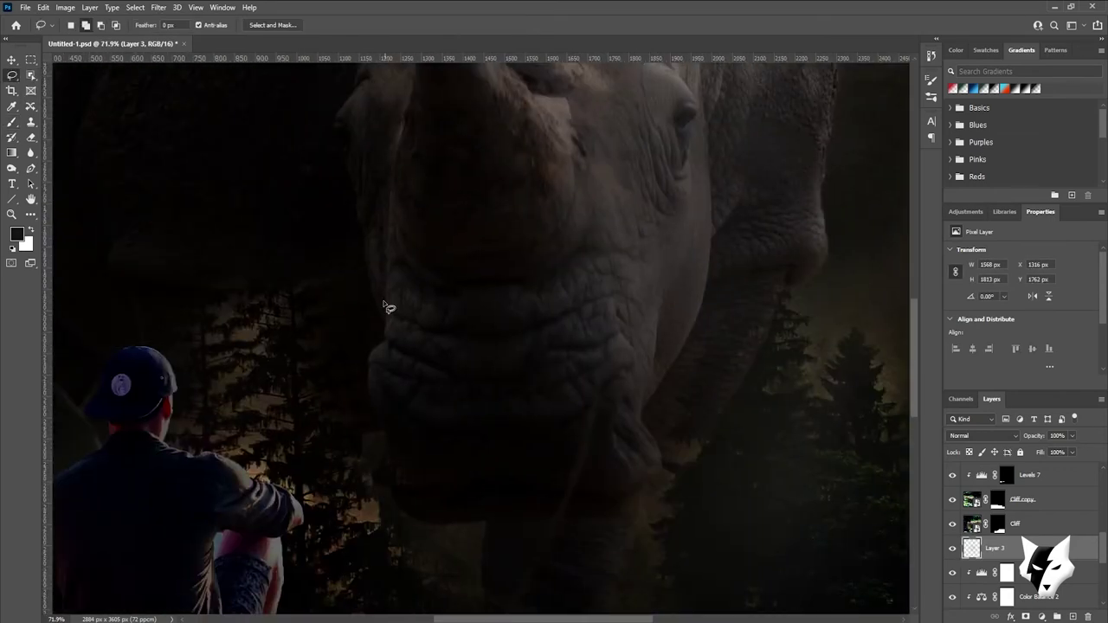
pyautogui.moveTo(699, 317); pyautogui.dragTo(372, 255)
pyautogui.scroll(5, 404, 488)
pyautogui.moveTo(372, 416); pyautogui.dragTo(366, 403)
pyautogui.moveTo(537, 595); pyautogui.dragTo(643, 594)
pyautogui.scroll(-3, 549, 404)
pyautogui.moveTo(539, 359)
pyautogui.mouseDown()
pyautogui.moveTo(549, 373)
pyautogui.moveTo(542, 362)
pyautogui.mouseUp()
pyautogui.scroll(2, 546, 368)
pyautogui.scroll(-6, 629, 182)
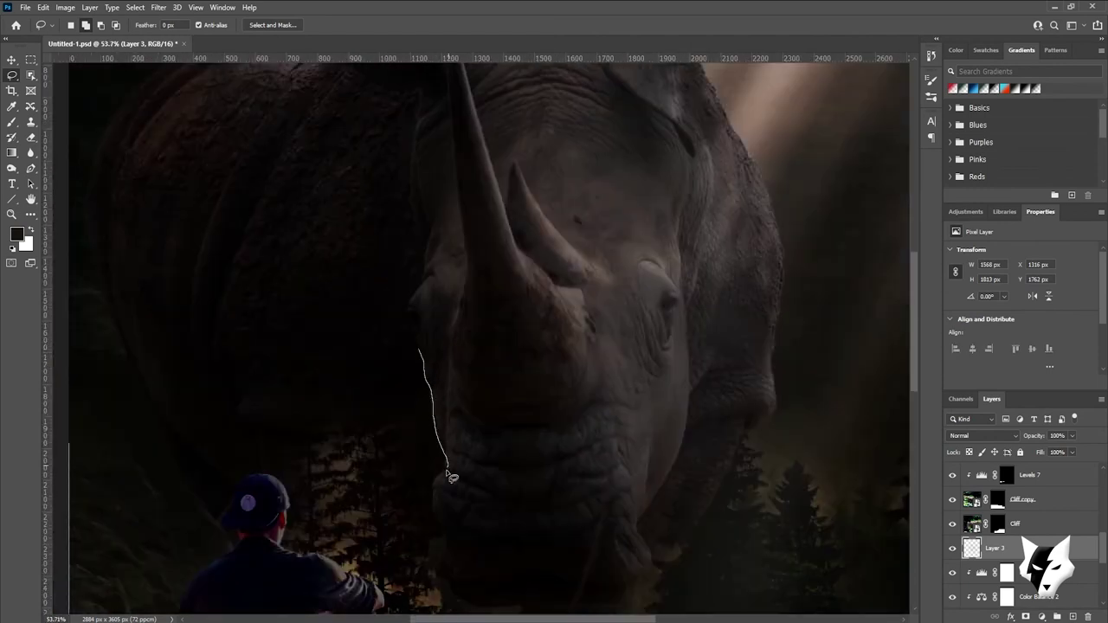
pyautogui.moveTo(484, 315); pyautogui.dragTo(483, 317)
# Paint the left background dark, blend the layer as Overlay at 83%, and deselect
pyautogui.hotkey('ctrl', '0')
pyautogui.press('b')
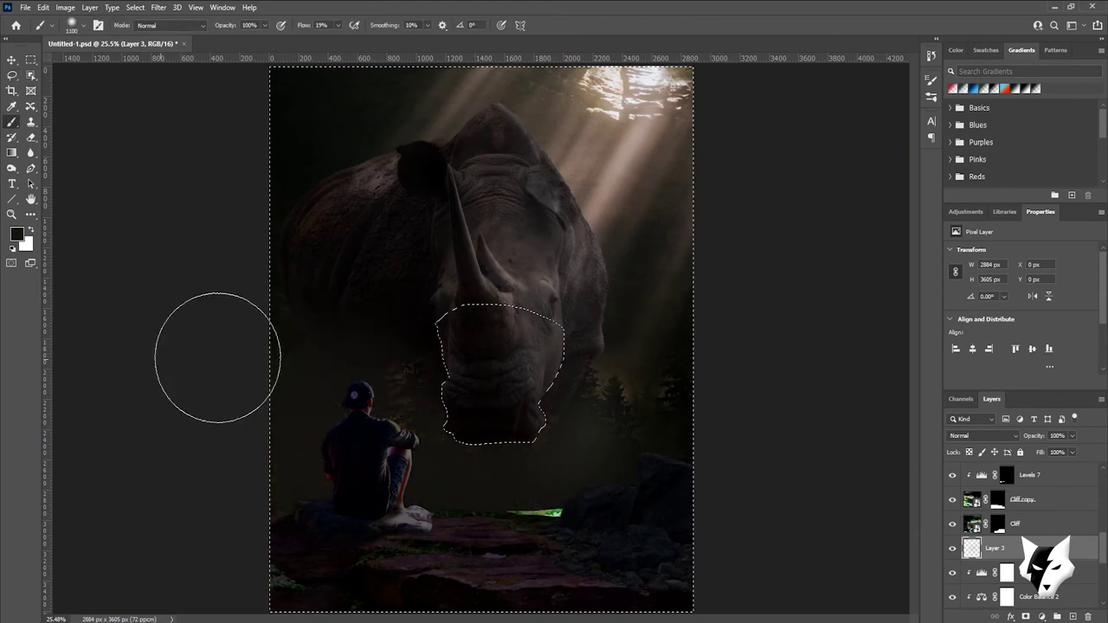
pyautogui.moveTo(172, 394); pyautogui.dragTo(663, 531)
pyautogui.moveTo(1036, 435); pyautogui.dragTo(1004, 442)
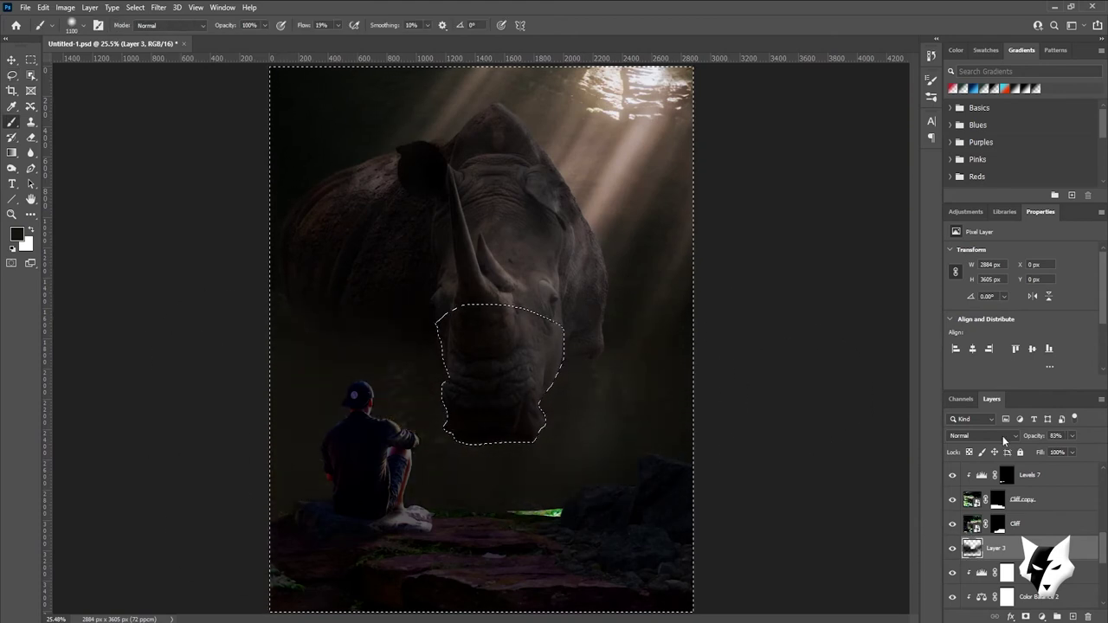
pyautogui.click(1004, 437)
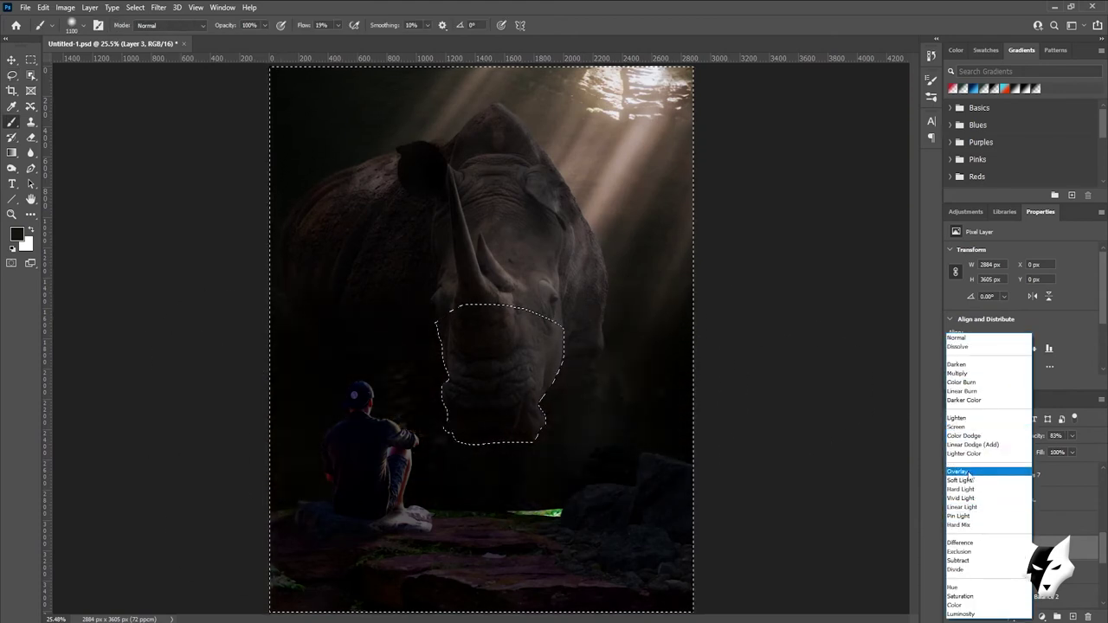
pyautogui.click(969, 472)
pyautogui.hotkey('ctrl', 'd')
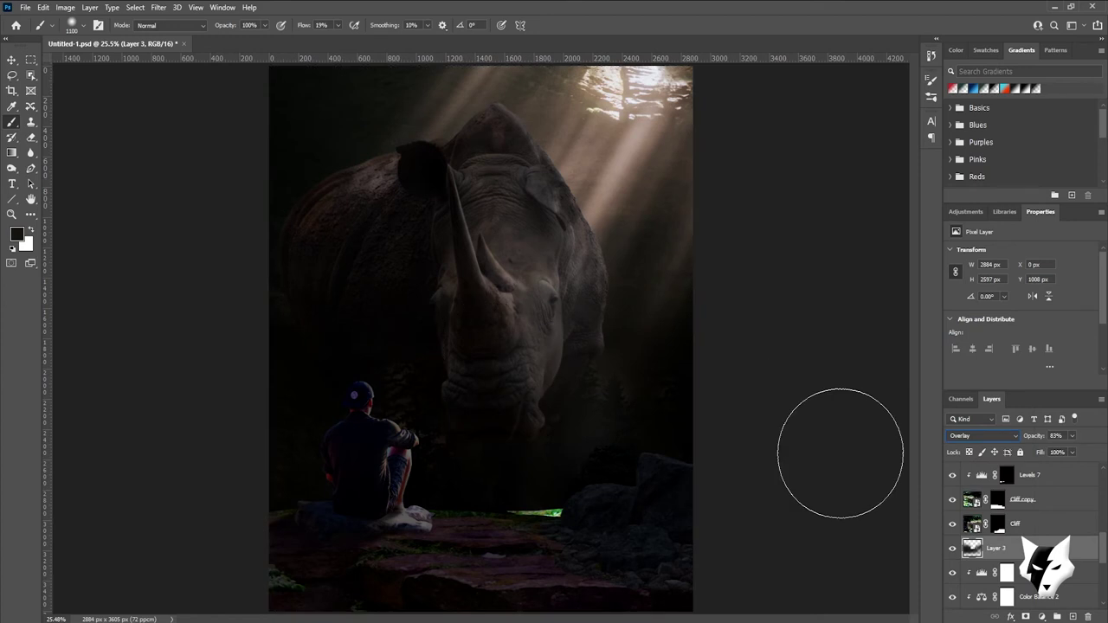
# Select Layer 4 at the top of the layer stack
pyautogui.scroll(5, 1022, 519)
pyautogui.click(995, 474)
pyautogui.scroll(-2, 540, 465)
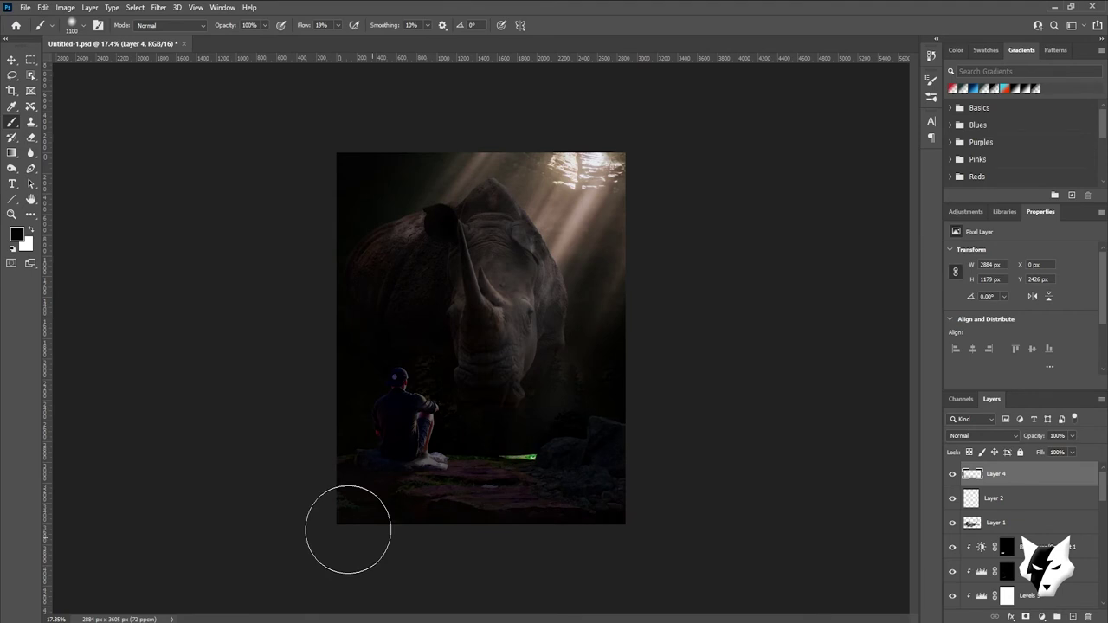
# Lower Layer 4 to 69% opacity, compare by toggling a lower layer, and select Layer 5
pyautogui.hotkey('ctrl', '0')
pyautogui.moveTo(1035, 435); pyautogui.dragTo(1030, 441)
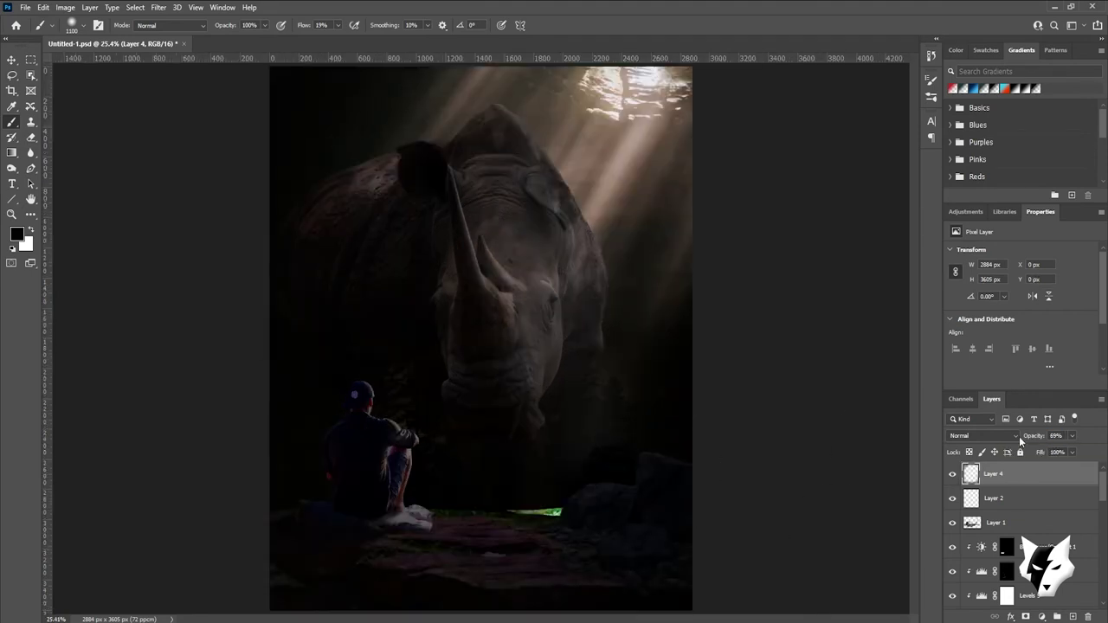
pyautogui.scroll(-5, 995, 519)
pyautogui.click(953, 571)
pyautogui.click(953, 572)
pyautogui.click(1030, 523)
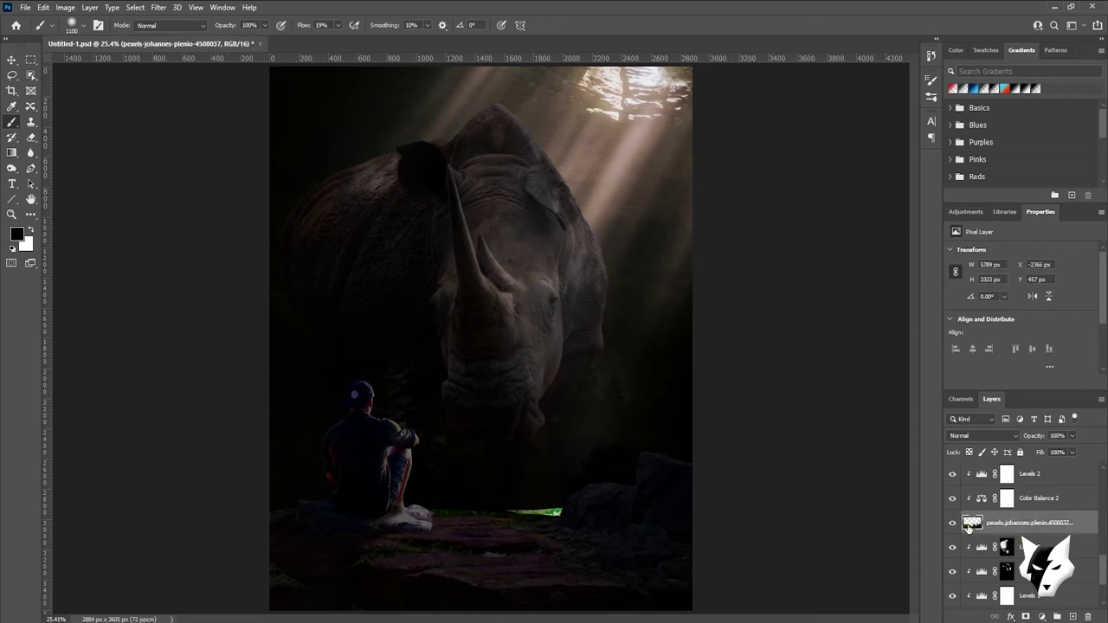
pyautogui.scroll(-3, 995, 536)
pyautogui.click(987, 571)
pyautogui.scroll(5, 419, 396)
# Shrink the brush to 80 px, select Layer 2, and choose a light brownish foreground colour
pyautogui.press('[')
pyautogui.press('[')
pyautogui.press('[')
pyautogui.hscroll(5, 493, 511)
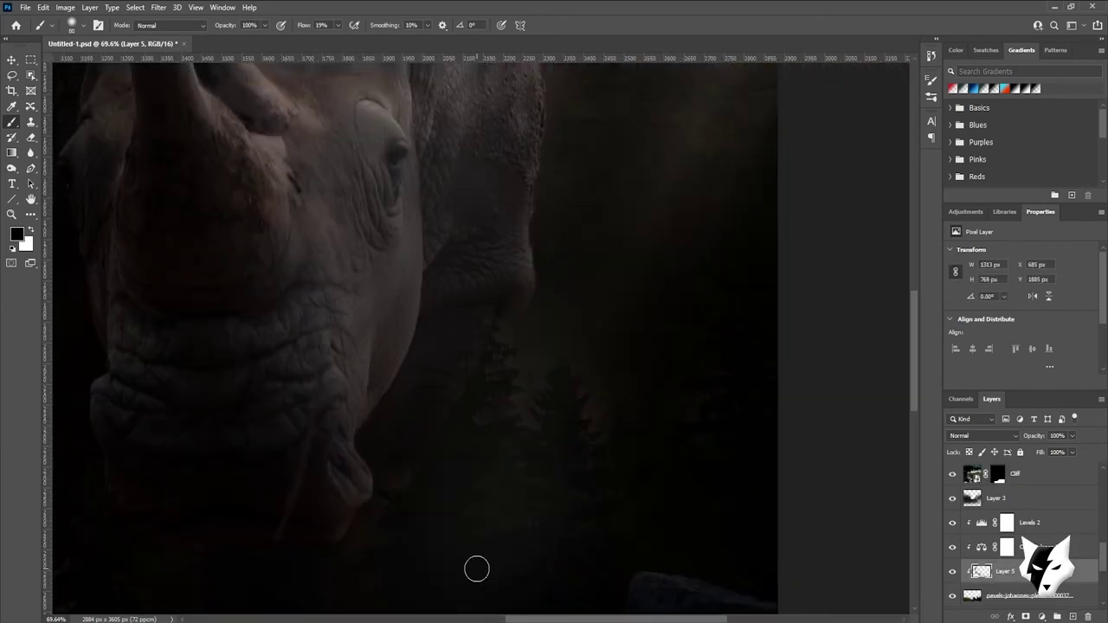
pyautogui.scroll(-5, 477, 569)
pyautogui.scroll(4, 646, 465)
pyautogui.hscroll(-3, 627, 545)
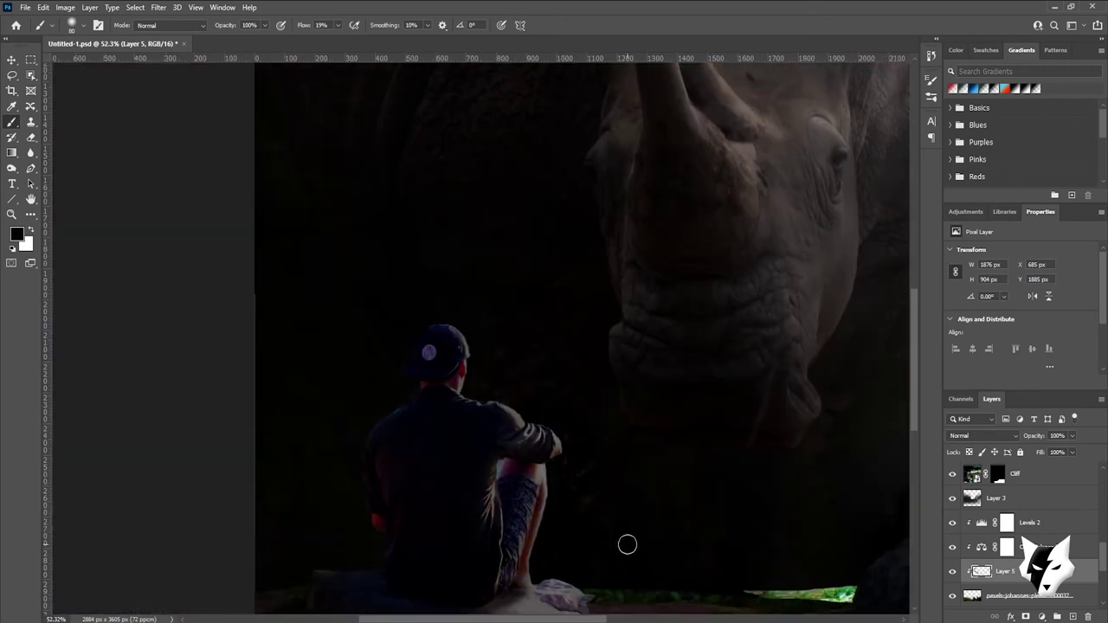
pyautogui.hotkey('ctrl', '0')
pyautogui.scroll(3, 996, 520)
pyautogui.click(994, 498)
pyautogui.click(25, 244)
pyautogui.click(858, 354)
# Set up a near-white brush at 47% opacity on a new empty layer
pyautogui.press('x')
pyautogui.press('4')
pyautogui.press('7')
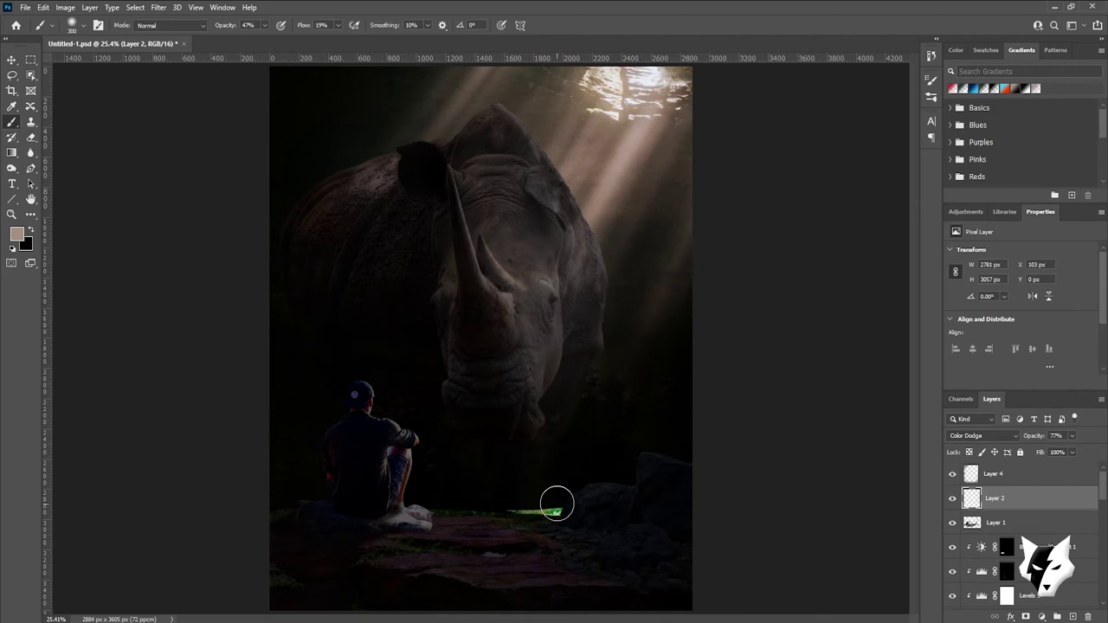
pyautogui.click(31, 229)
pyautogui.click(16, 234)
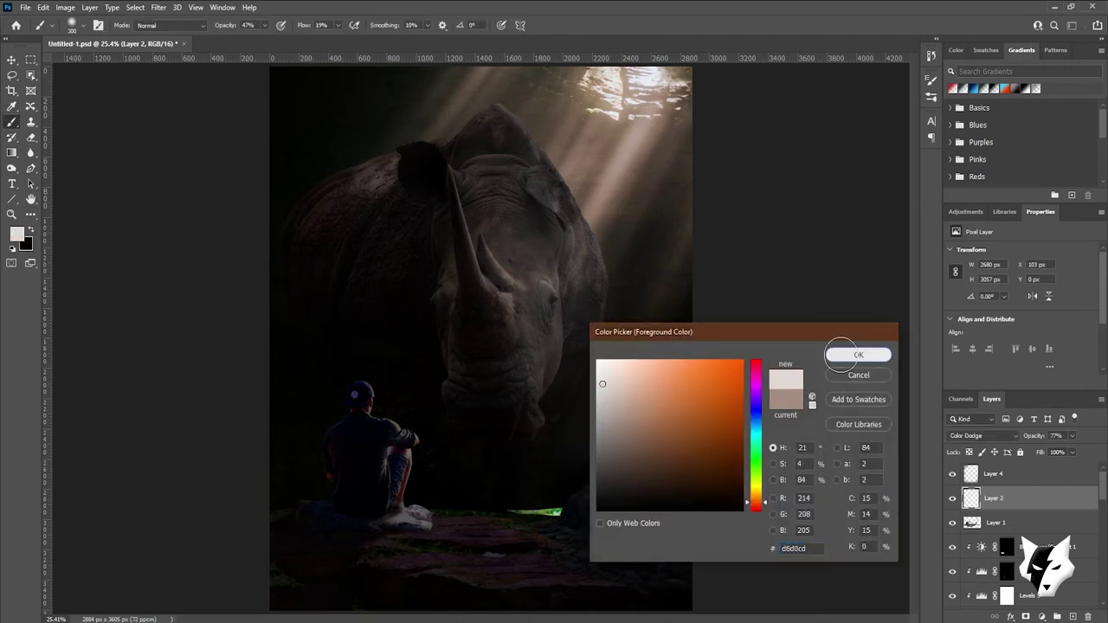
pyautogui.press('Return')
pyautogui.click(1072, 616)
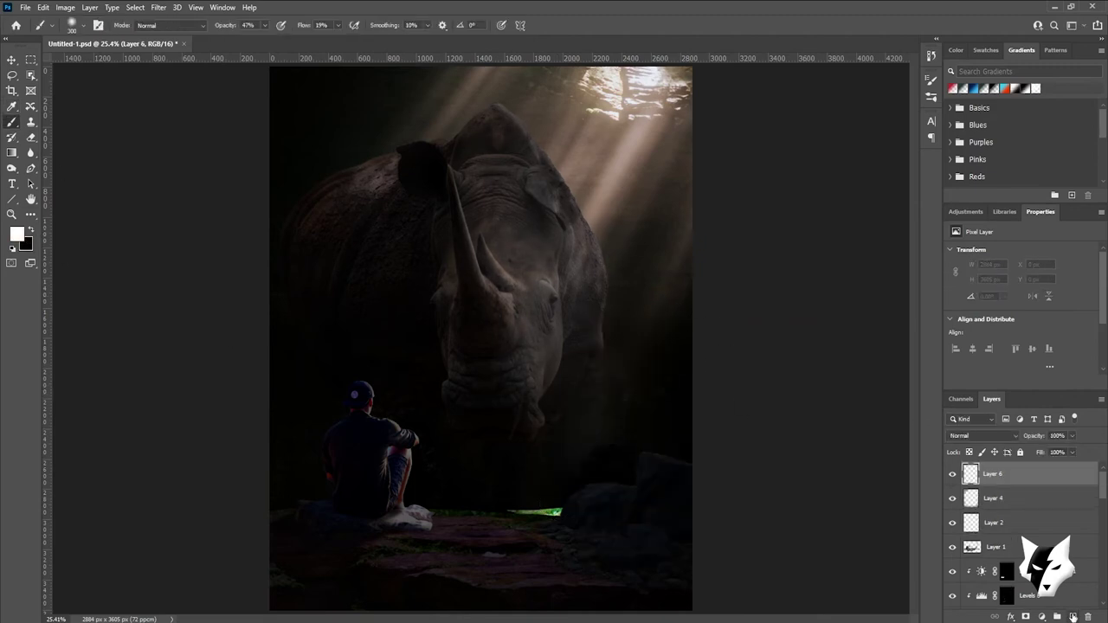
# Paint straight soft light rays from the upper right down toward the man
pyautogui.moveTo(660, 311); pyautogui.dragTo(471, 518)
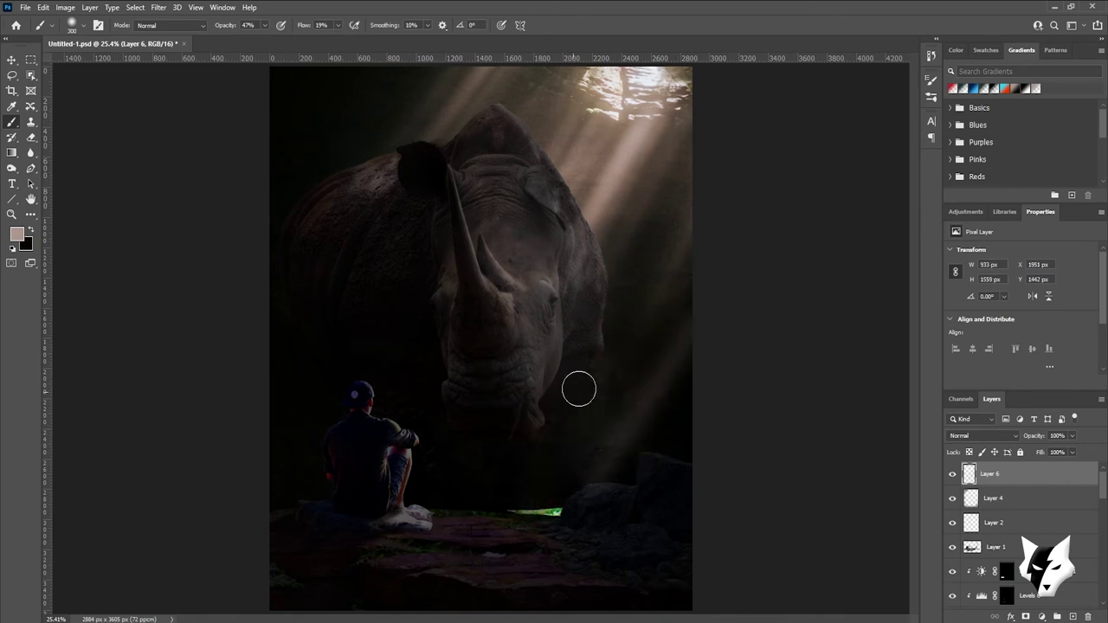
pyautogui.moveTo(606, 247); pyautogui.dragTo(472, 529)
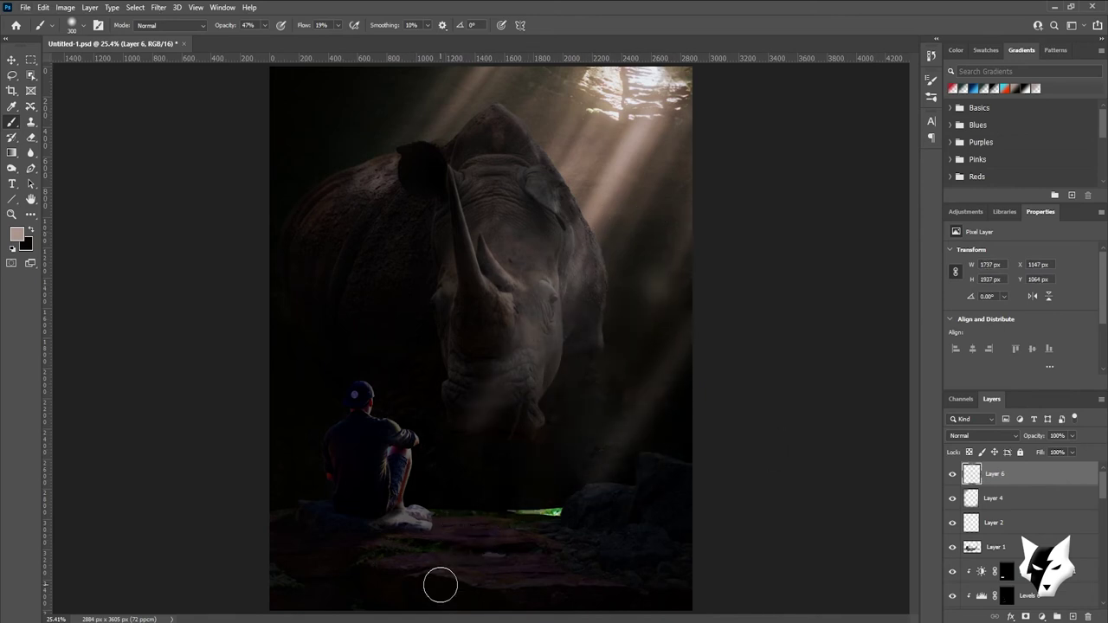
pyautogui.moveTo(699, 227); pyautogui.dragTo(464, 578)
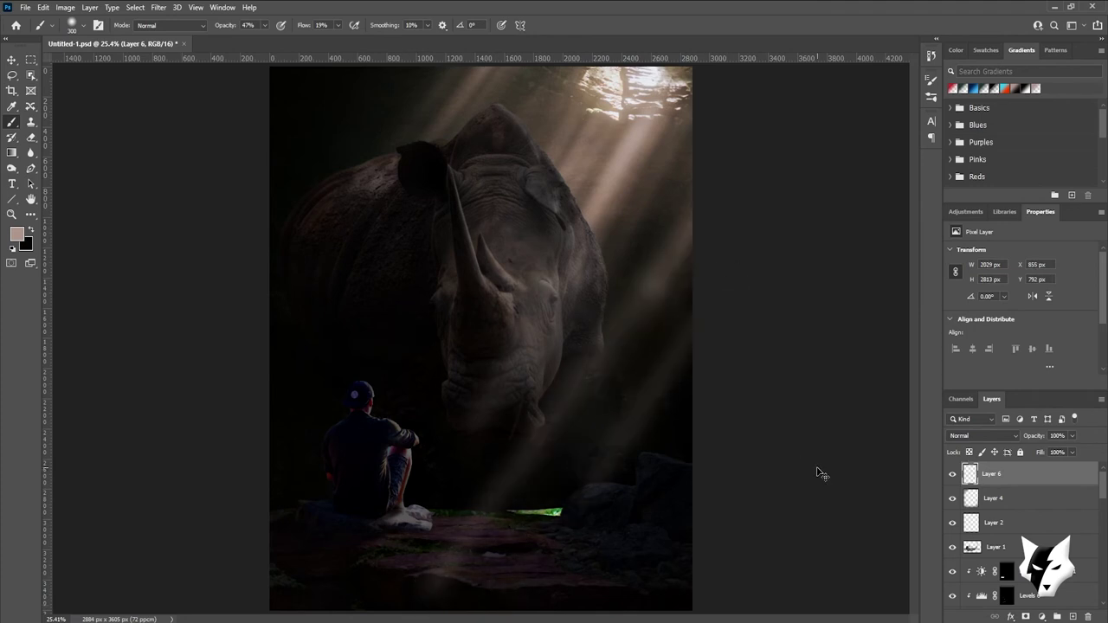
pyautogui.hotkey('ctrl', 'z')
pyautogui.hotkey('ctrl', 'z')
pyautogui.hotkey('ctrl', 'z')
pyautogui.click(715, 197)
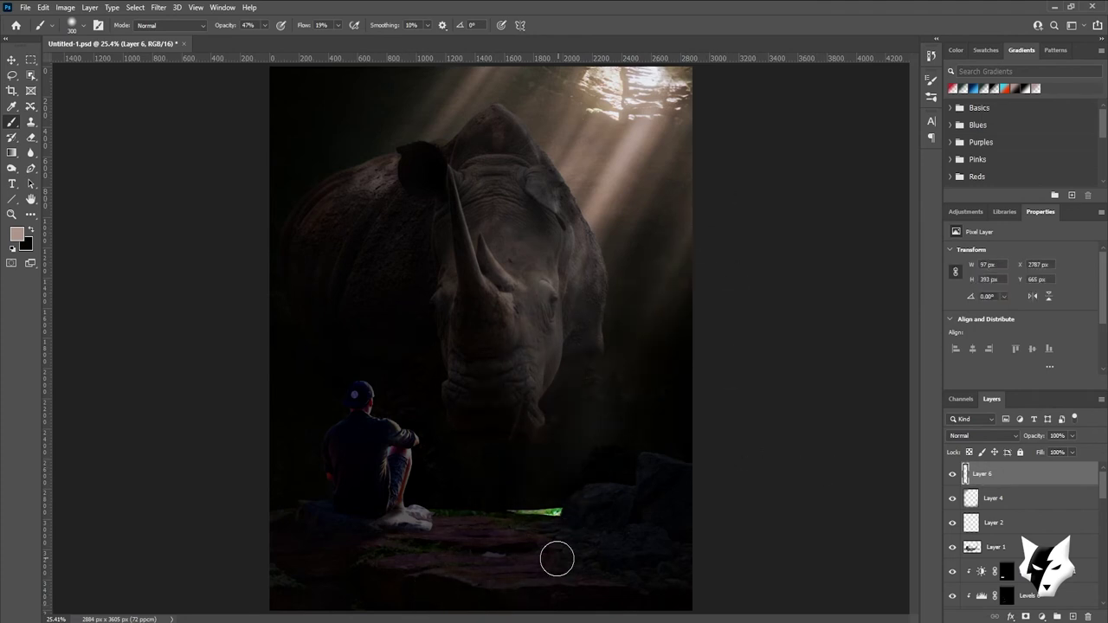
pyautogui.keyDown('shift'); pyautogui.click(563, 518); pyautogui.keyUp('shift')
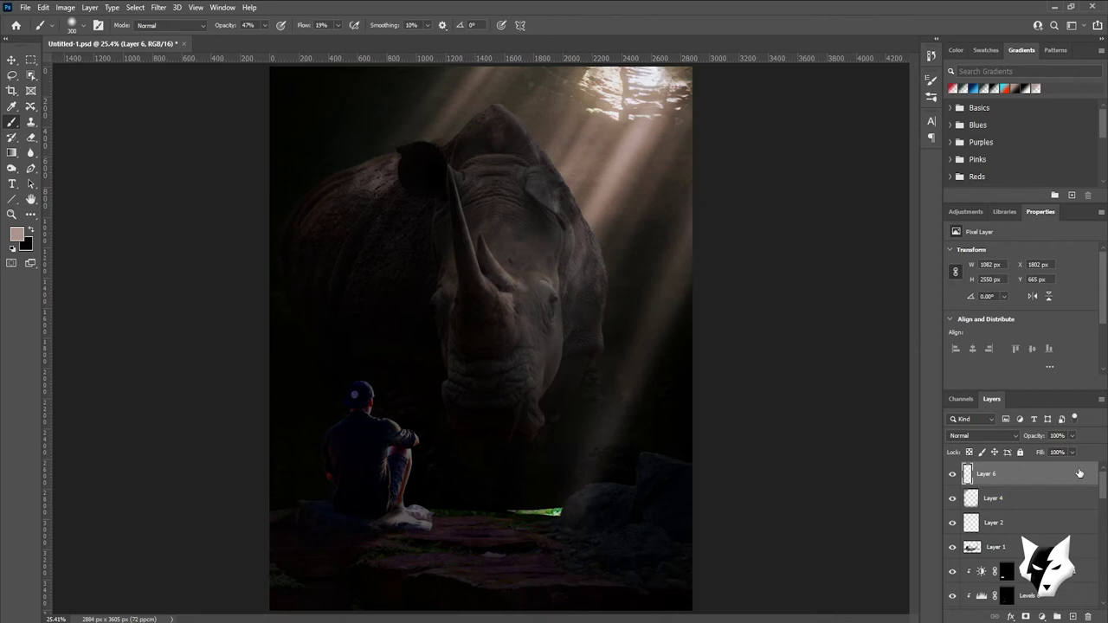
# Blend the ray layer as Hard Light and apply a Gaussian Blur of radius 20.8
pyautogui.click(982, 435)
pyautogui.click(983, 496)
pyautogui.click(158, 7)
pyautogui.moveTo(165, 160)
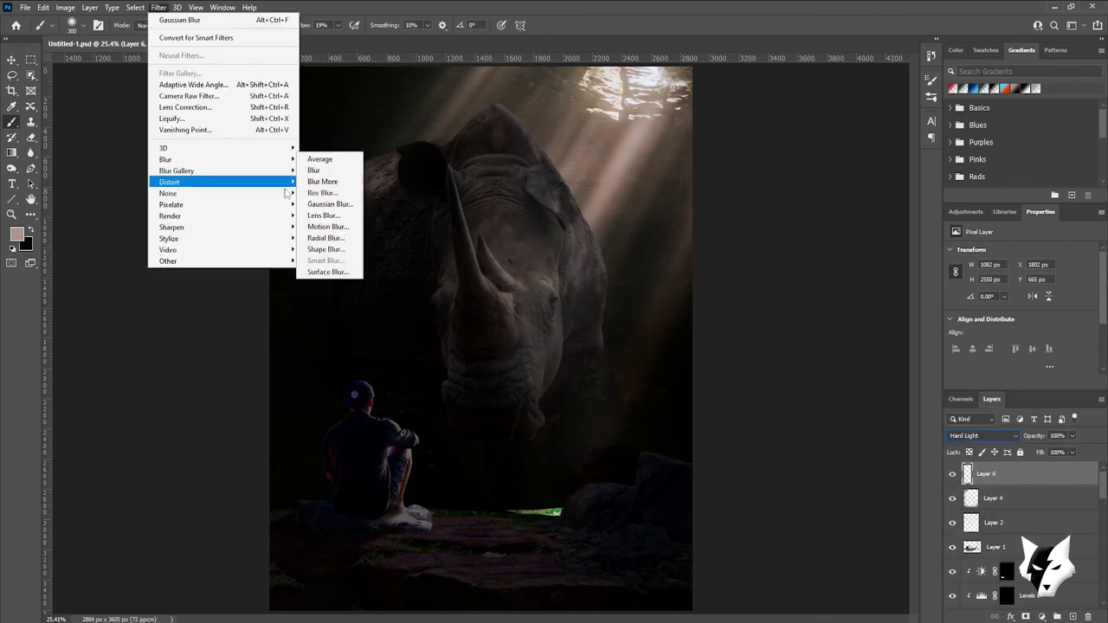
pyautogui.click(322, 207)
pyautogui.press('Return')
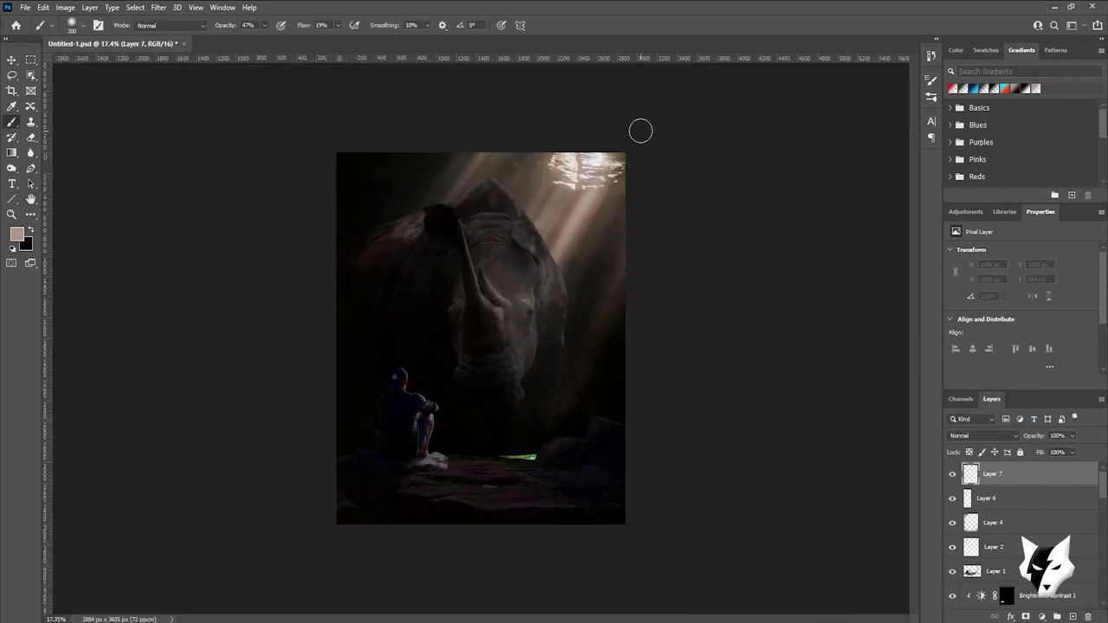
# Paint one more ray on Layer 7 and blend it as Hard Light
pyautogui.moveTo(534, 106); pyautogui.dragTo(529, 299)
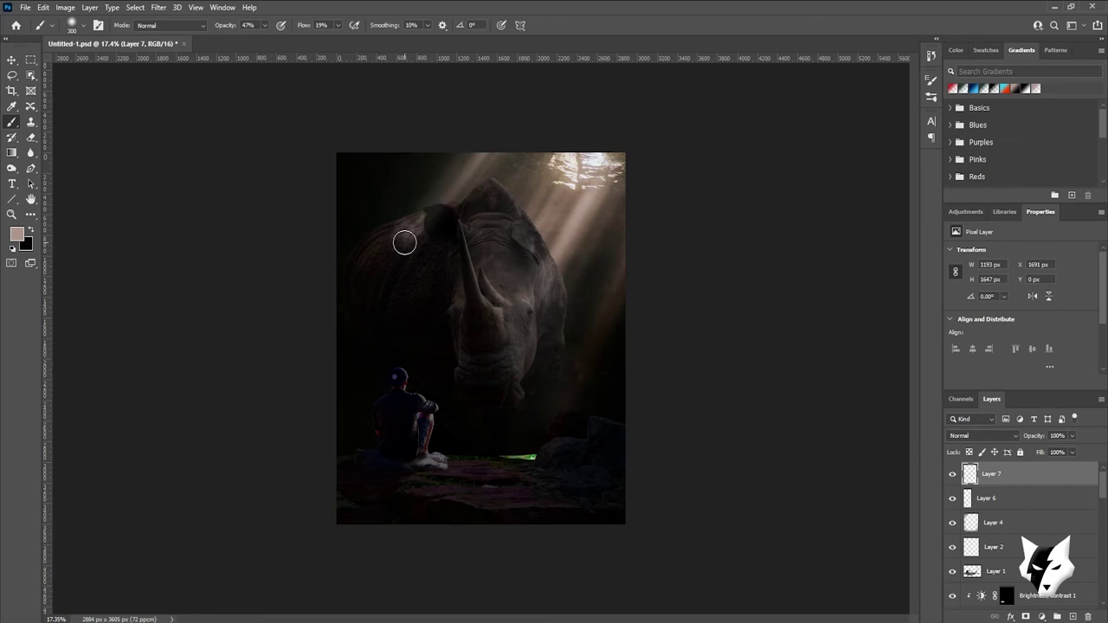
pyautogui.click(983, 435)
pyautogui.click(987, 514)
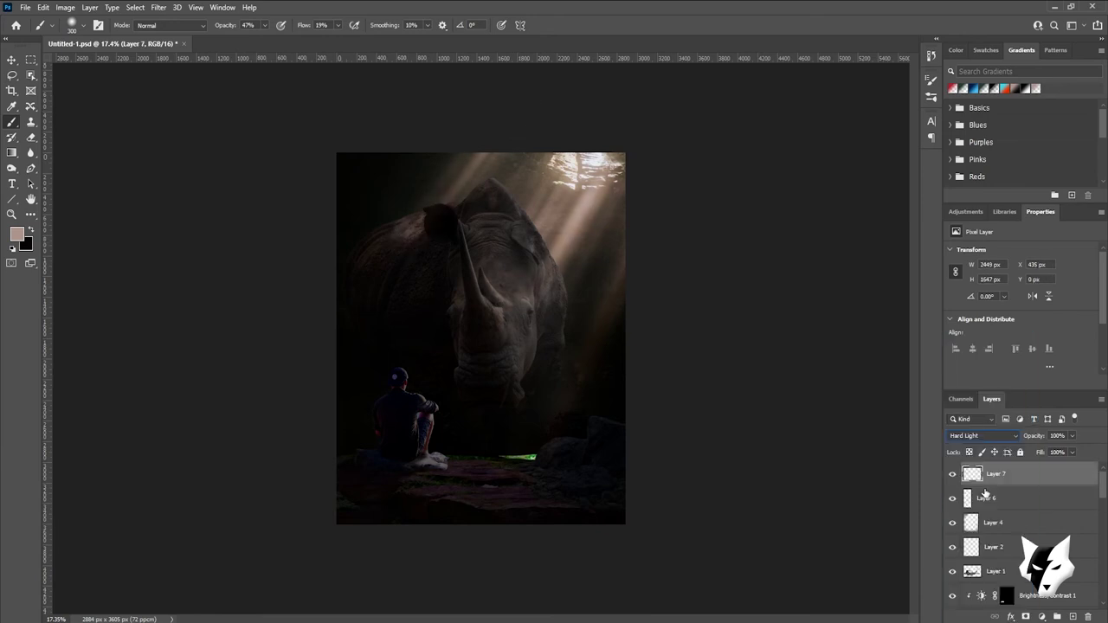
pyautogui.hotkey('ctrl', '+')
pyautogui.scroll(-3, 1005, 554)
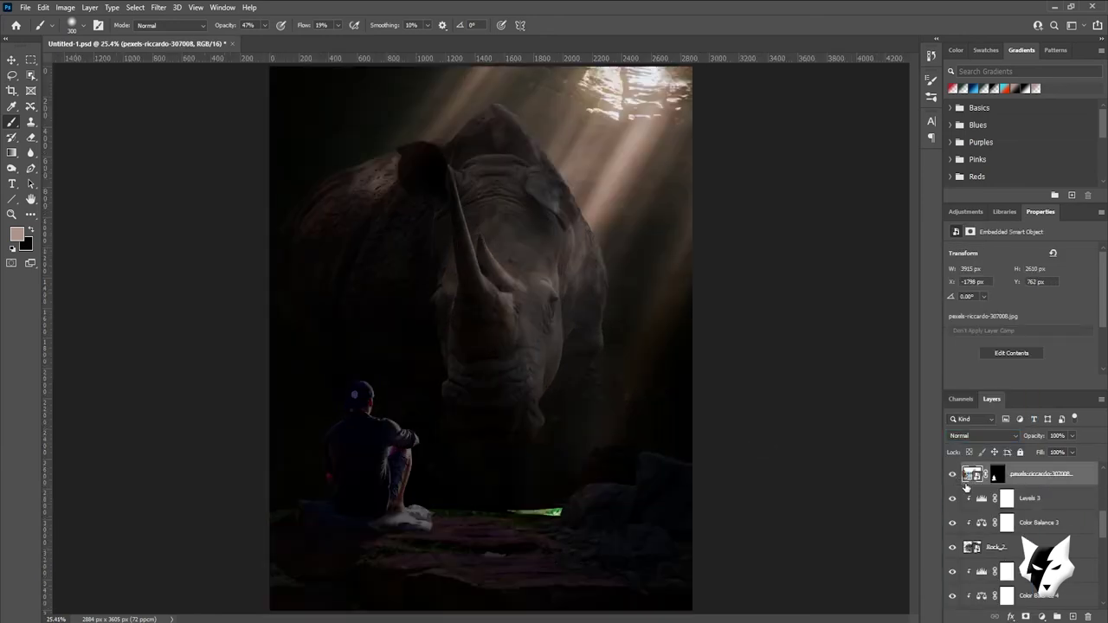
# Paint a pinkish-red ground glow near the man on Layer 8, blended darker
pyautogui.click(981, 499)
pyautogui.scroll(-3, 1004, 537)
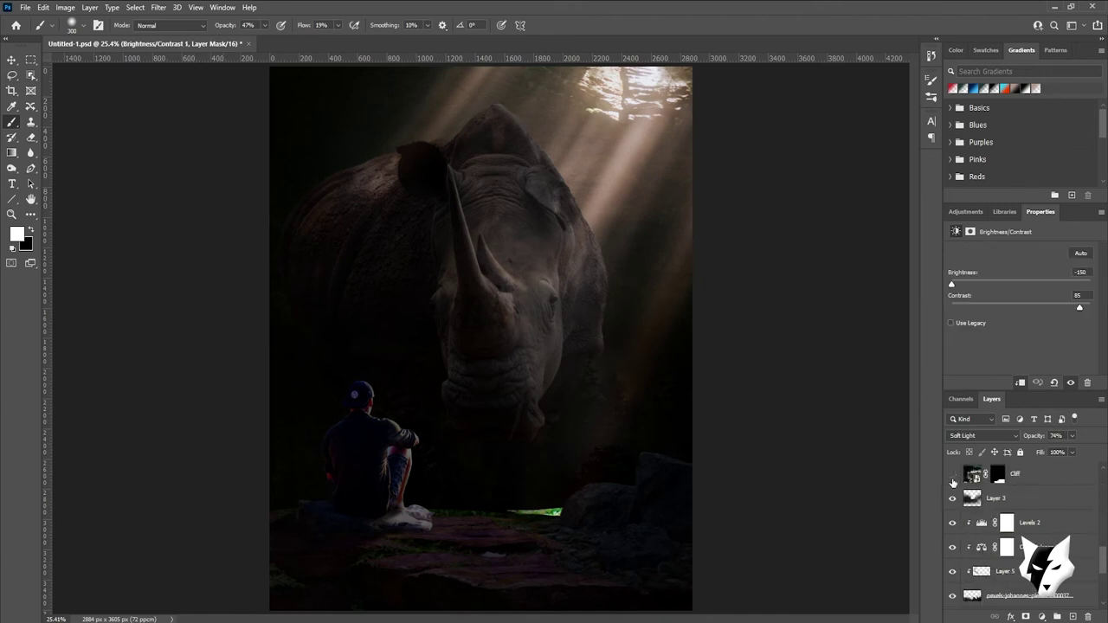
pyautogui.keyDown('alt'); pyautogui.click(485, 555); pyautogui.keyUp('alt')
pyautogui.hotkey('ctrl', 'shift', 'alt', 'n')
pyautogui.moveTo(549, 515)
pyautogui.mouseDown()
pyautogui.moveTo(440, 540)
pyautogui.moveTo(467, 526)
pyautogui.mouseUp()
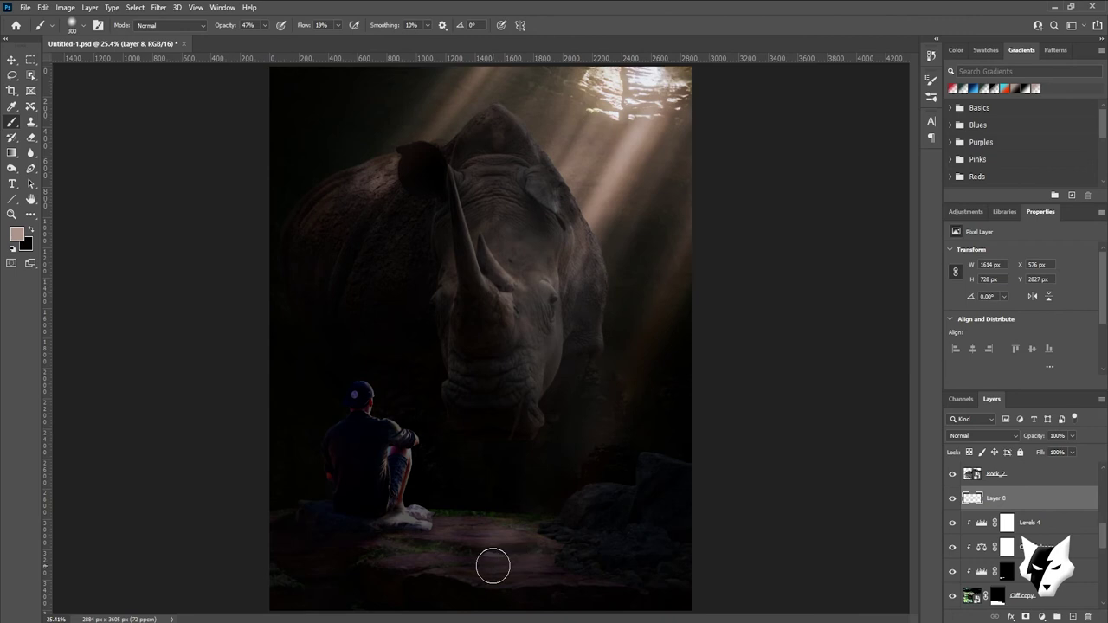
pyautogui.click(983, 435)
pyautogui.click(995, 487)
pyautogui.click(1007, 522)
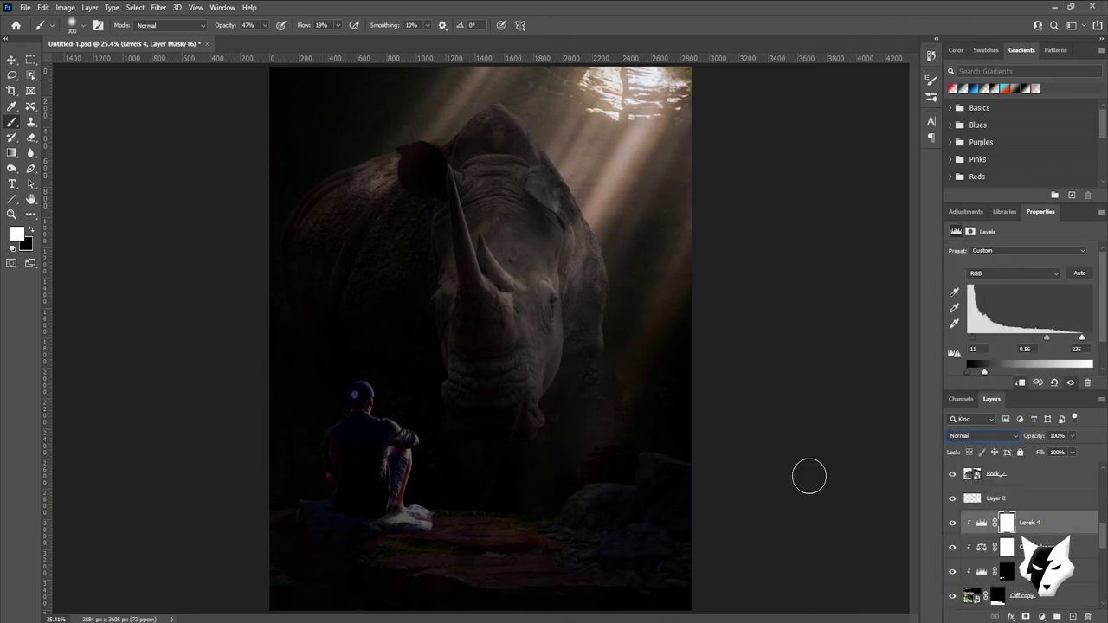
# Create the new empty Layer 9 above the Cliff copy layer
pyautogui.hotkey('alt', ']')
pyautogui.hotkey('alt', ']')
pyautogui.hotkey('alt', ']')
pyautogui.hotkey('ctrl', 'shift', 'alt', 'n')
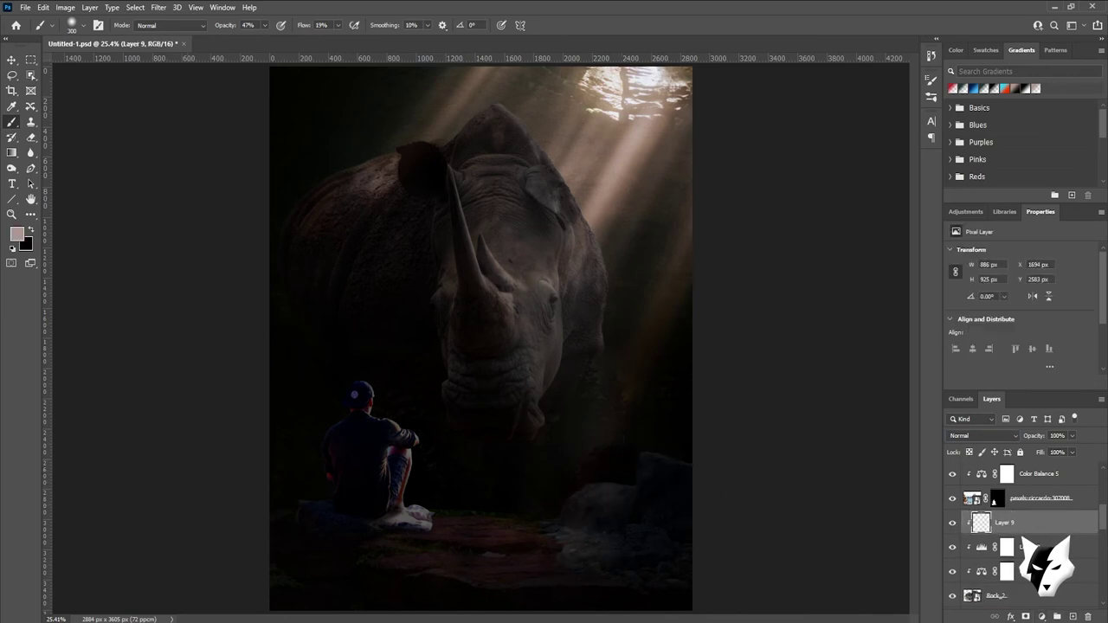
pyautogui.hotkey('alt', '[')
pyautogui.hotkey('alt', '[')
pyautogui.hotkey('alt', '[')
pyautogui.scroll(3, 490, 567)
pyautogui.scroll(3, 138, 483)
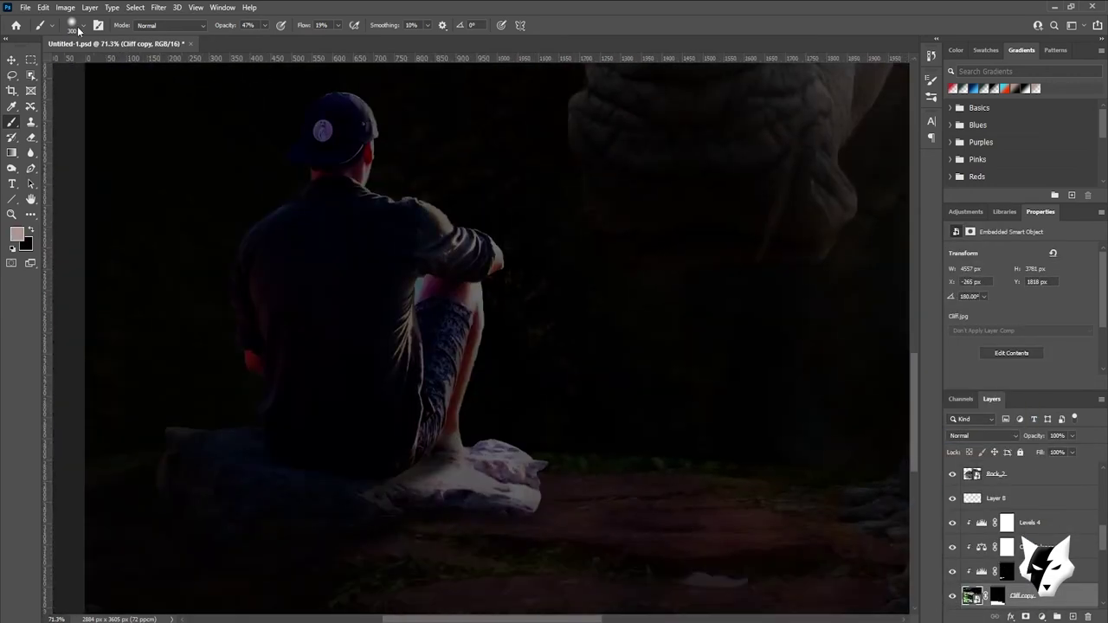
# Choose a large soft brush, add Layer 10 and set dark olive (353b10) as paint colour
pyautogui.click(79, 26)
pyautogui.click(69, 184)
pyautogui.rightClick(975, 595)
pyautogui.press('Escape')
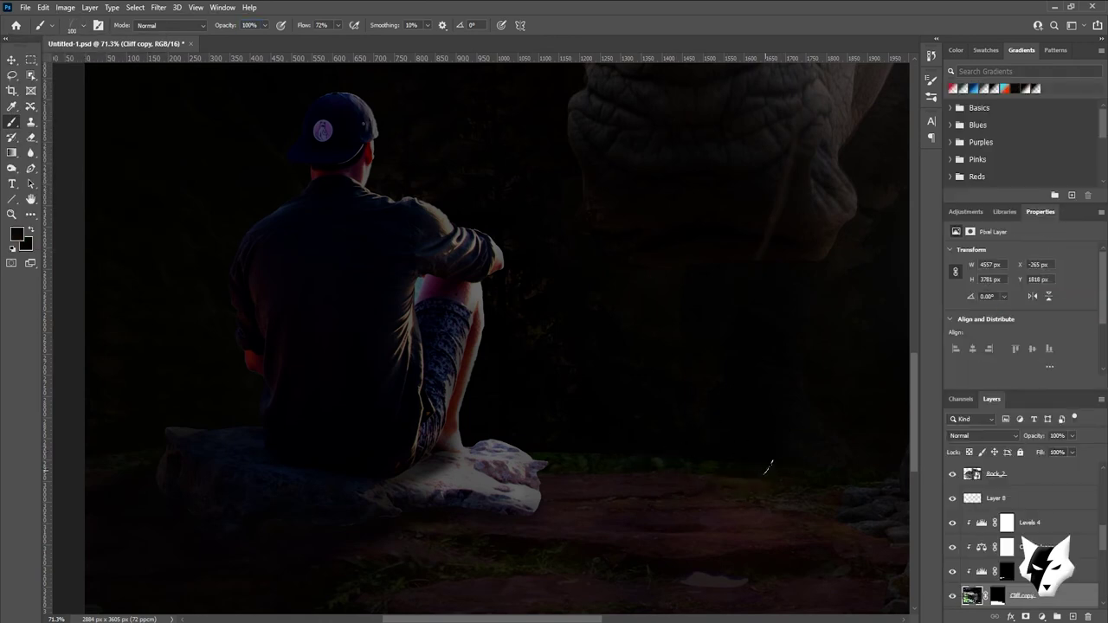
pyautogui.hotkey('ctrl', 'shift', 'alt', 'n')
pyautogui.click(17, 234)
pyautogui.click(524, 556)
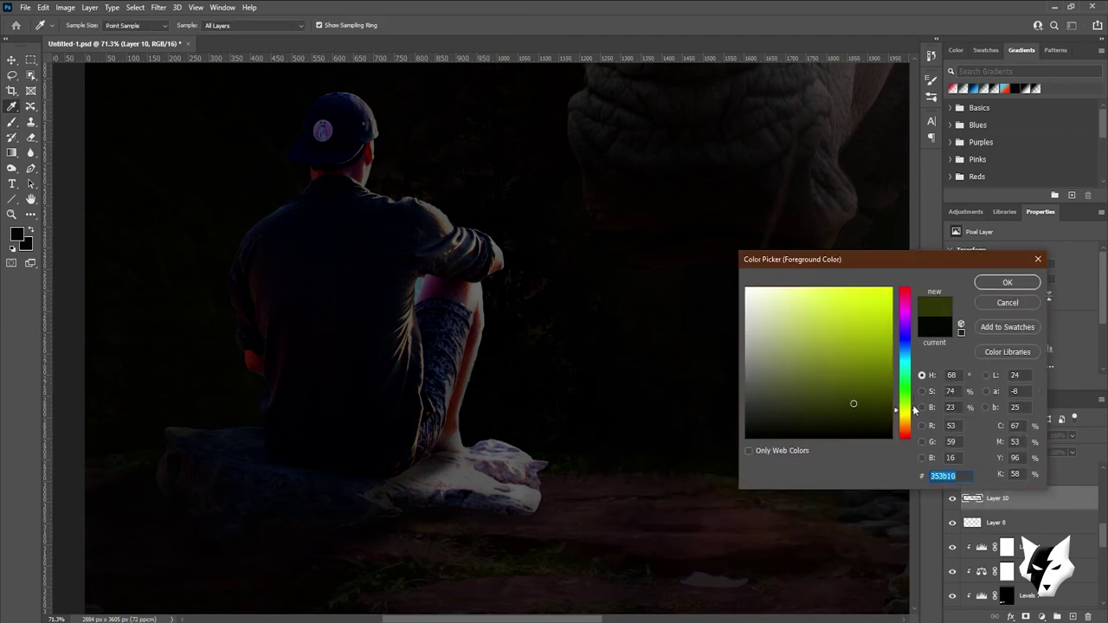
pyautogui.press('Return')
pyautogui.press('b')
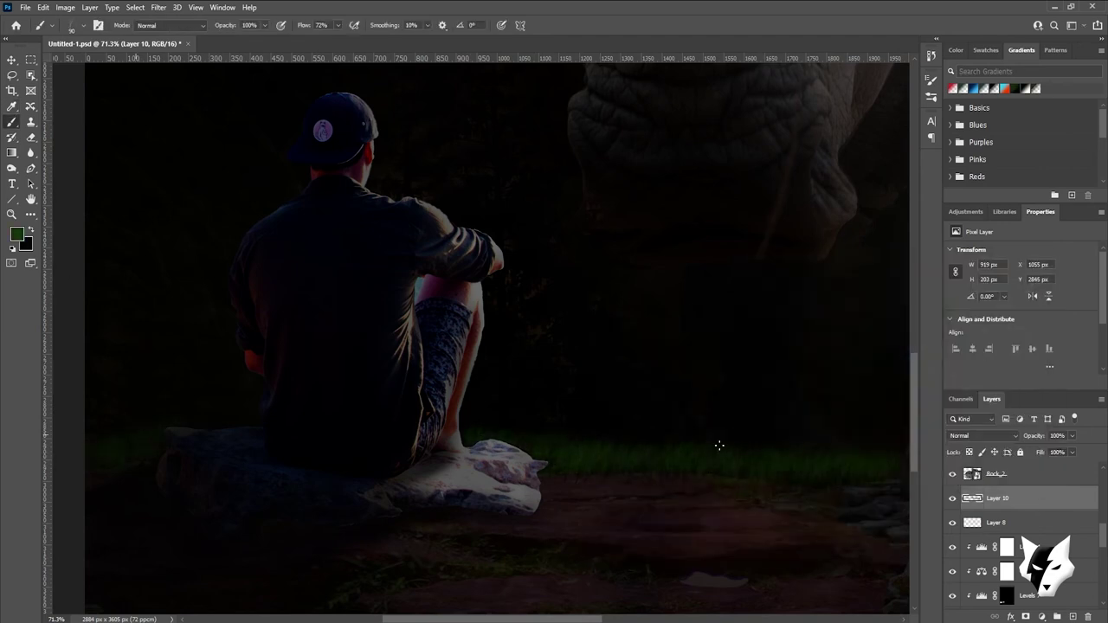
# Paint grass along the ground at 1300 px and clip a Levels adjustment on top
pyautogui.hotkey('ctrl', '0')
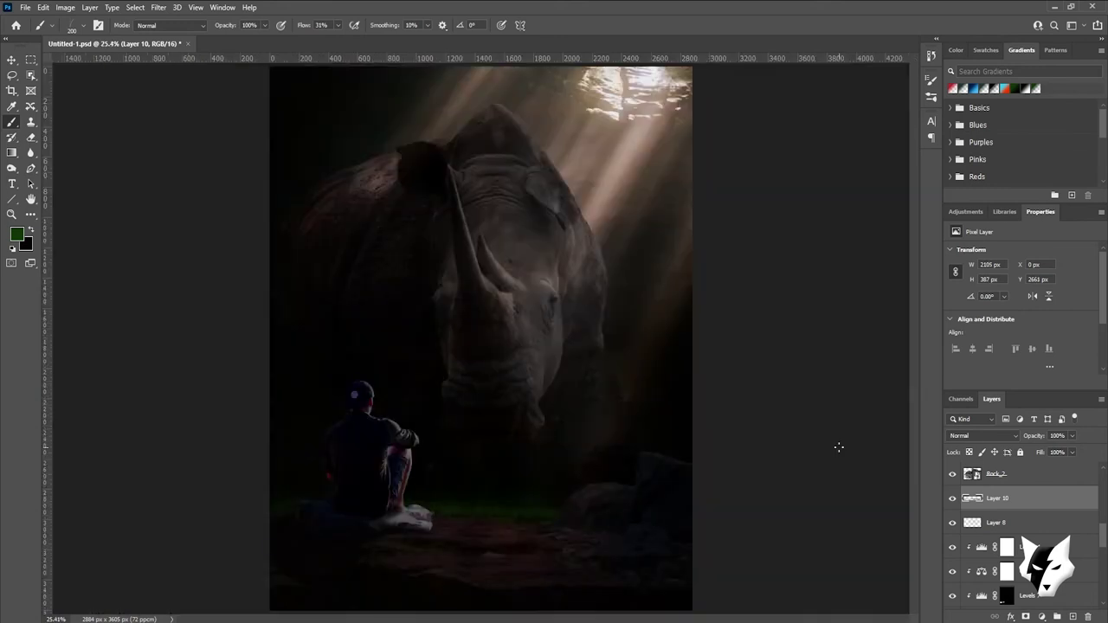
pyautogui.scroll(3, 649, 390)
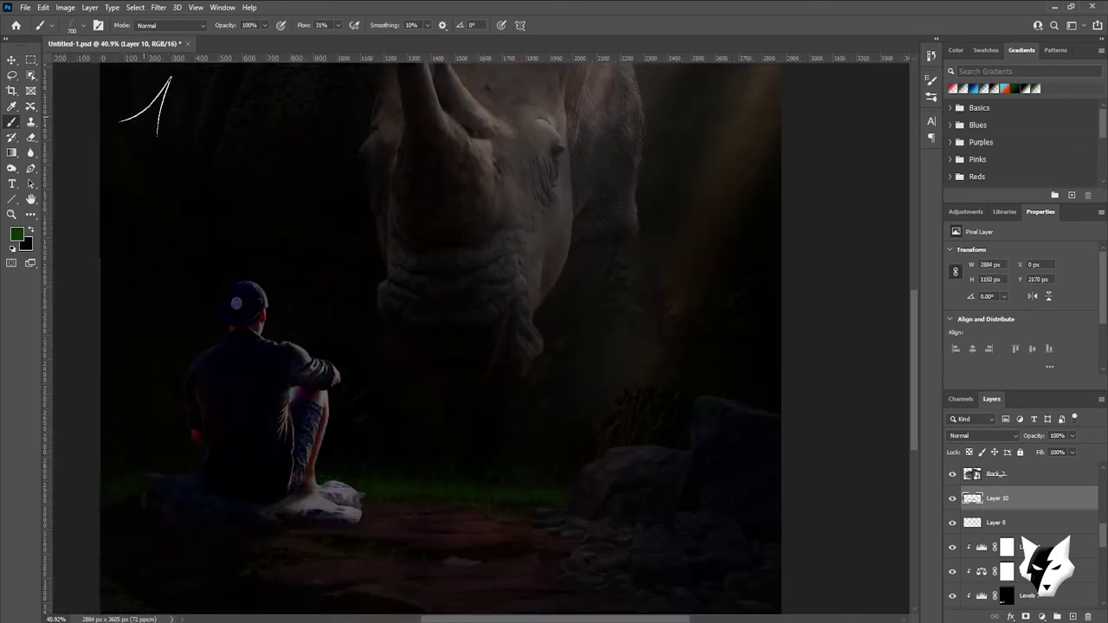
pyautogui.click(53, 25)
pyautogui.moveTo(52, 45); pyautogui.dragTo(86, 45)
pyautogui.press('Return')
pyautogui.hotkey('ctrl', 'z')
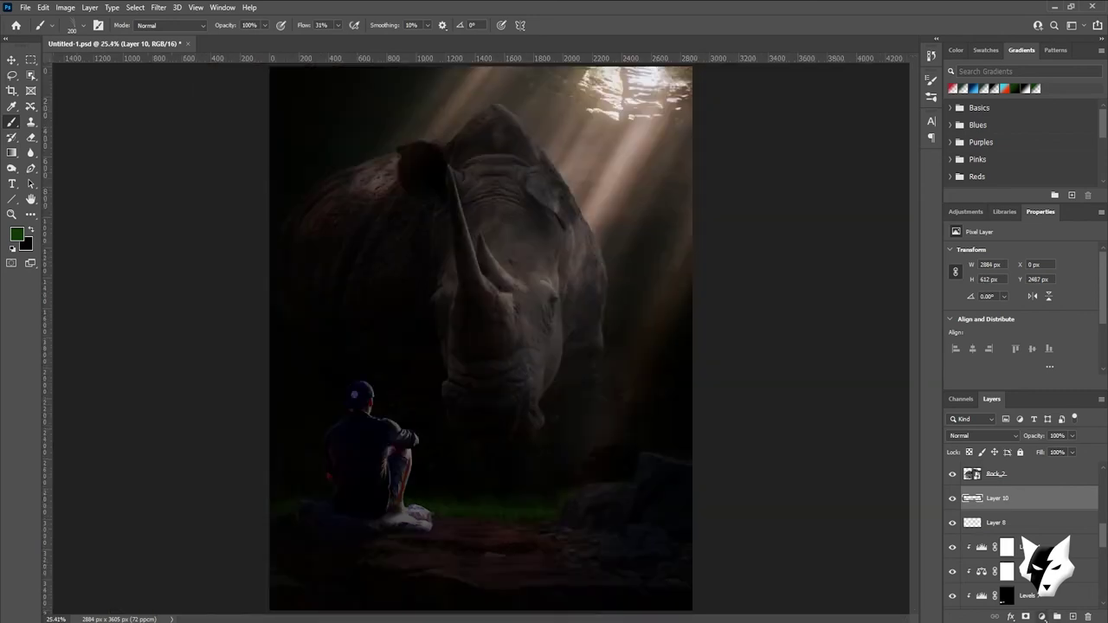
pyautogui.click(1022, 383)
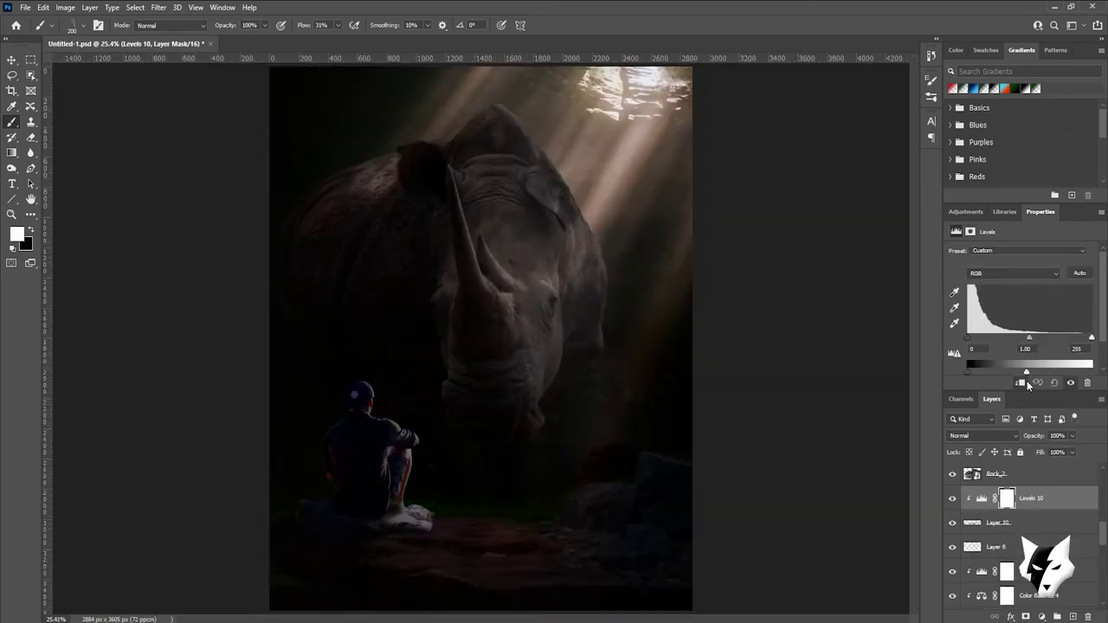
# Add a colorizing Hue/Saturation adjustment and paint Soft Round shading on clipped Layer 11
pyautogui.click(1042, 617)
pyautogui.click(1039, 517)
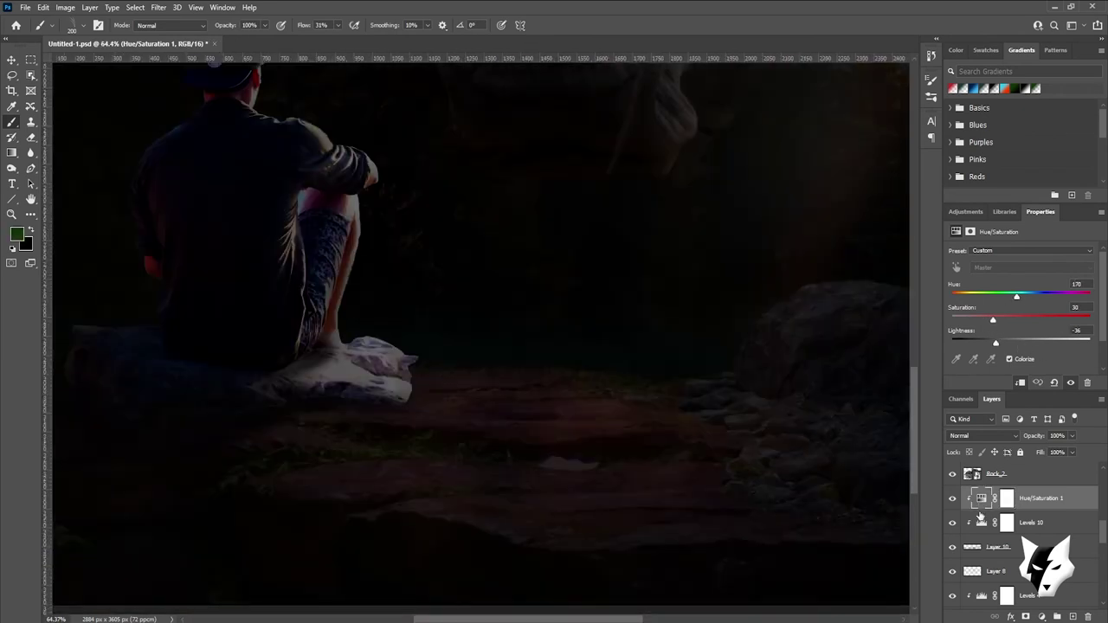
pyautogui.click(1071, 616)
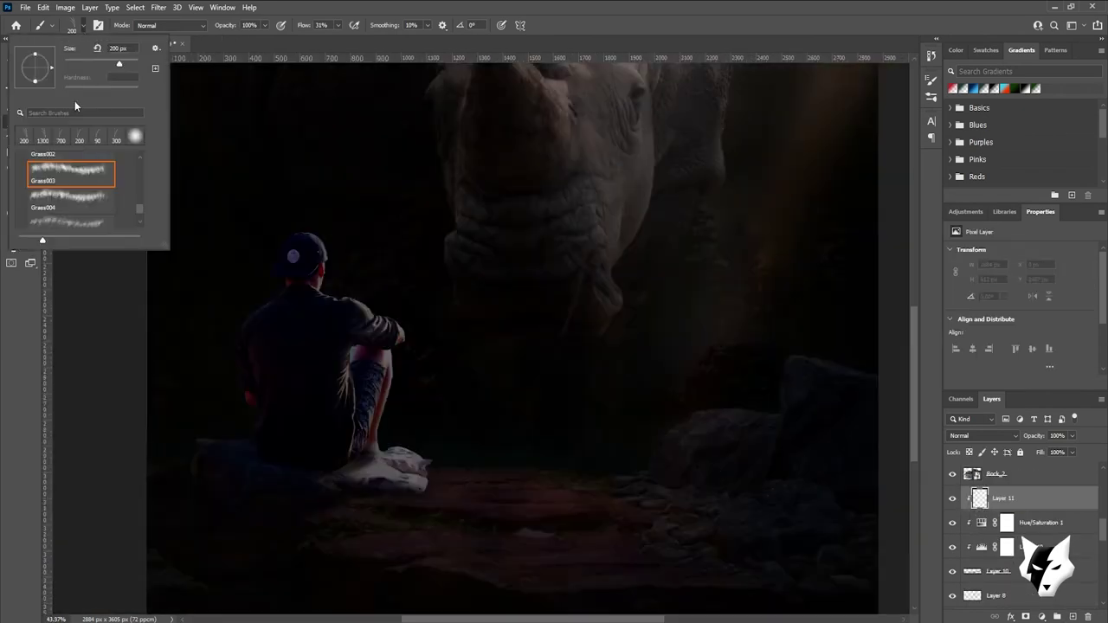
pyautogui.doubleClick(66, 177)
pyautogui.moveTo(676, 260); pyautogui.dragTo(467, 381)
pyautogui.moveTo(593, 473); pyautogui.dragTo(856, 371)
# Set Layer 11 to Hard Light and add a Gradient fill layer
pyautogui.click(983, 435)
pyautogui.click(978, 487)
pyautogui.hotkey('ctrl', '0')
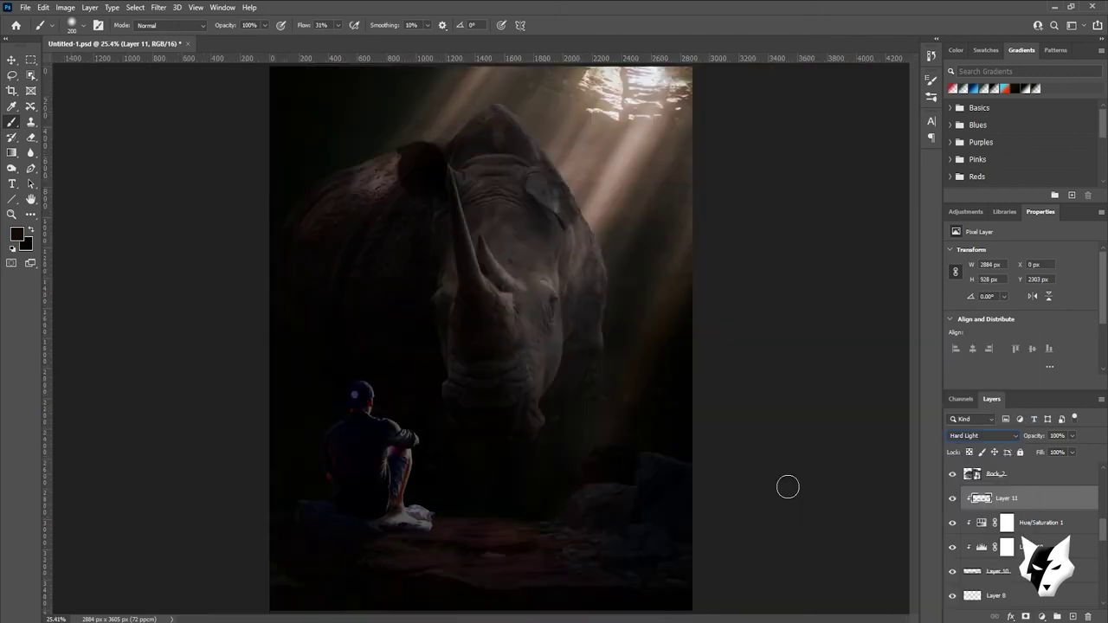
pyautogui.scroll(-3, 1021, 537)
pyautogui.click(1041, 617)
pyautogui.click(1061, 246)
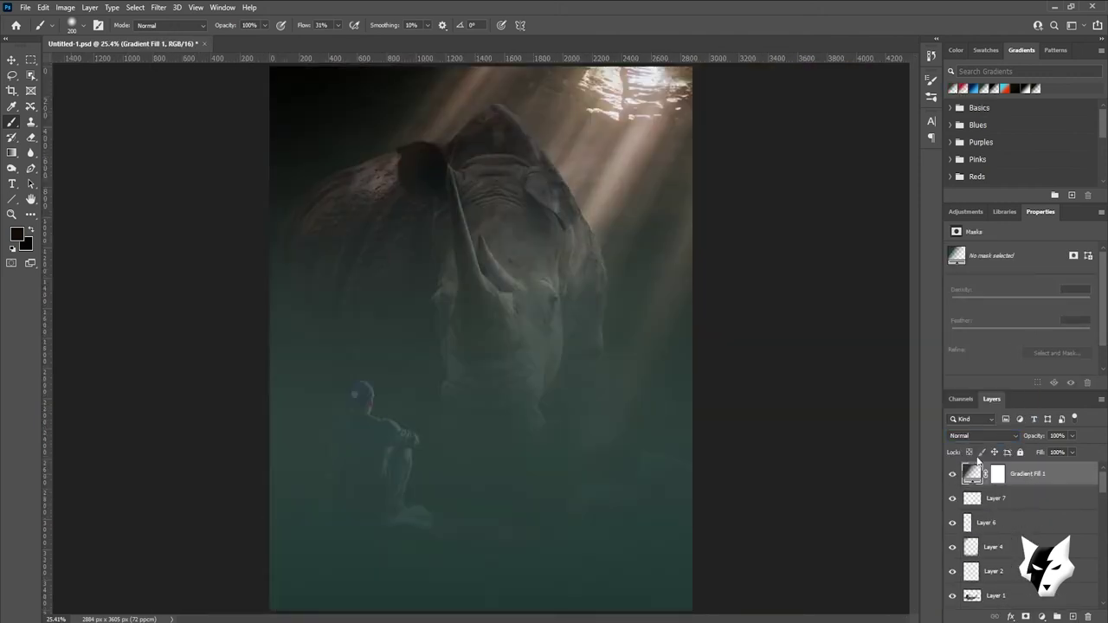
# Make the gradient run from an orange left stop to a dark right stop
pyautogui.click(771, 236)
pyautogui.click(150, 531)
pyautogui.click(202, 581)
pyautogui.moveTo(880, 312); pyautogui.dragTo(860, 353)
pyautogui.click(938, 277)
pyautogui.click(367, 531)
pyautogui.click(203, 581)
pyautogui.click(804, 395)
pyautogui.click(1000, 270)
pyautogui.click(371, 194)
# Blend the gradient fill as Overlay at 33% and paint over the red patch on Layer 12
pyautogui.click(856, 235)
pyautogui.click(982, 435)
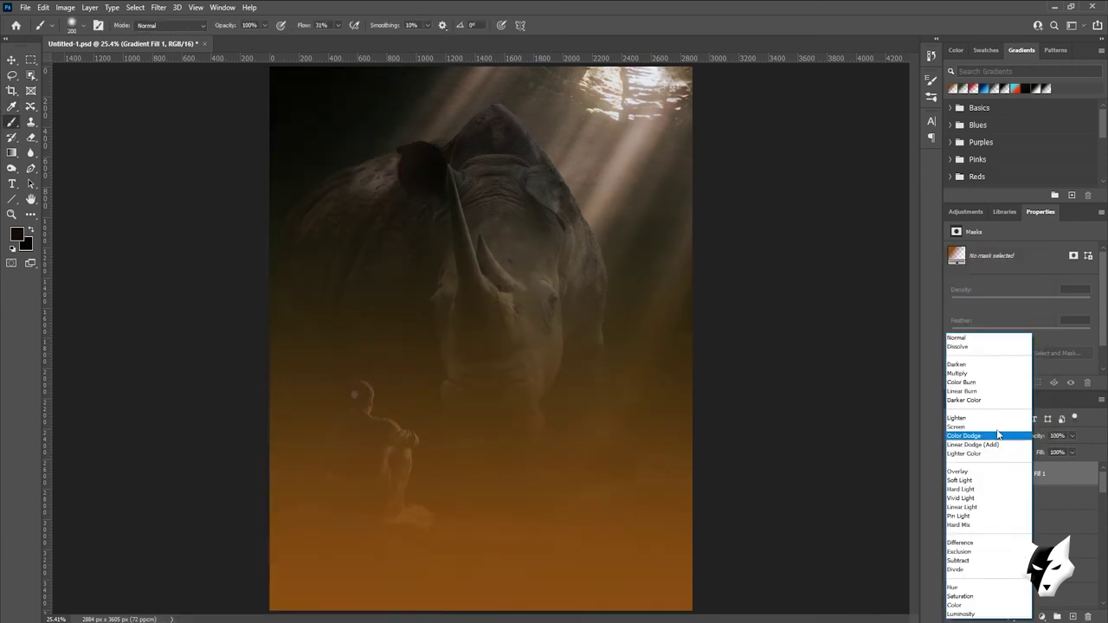
pyautogui.click(972, 471)
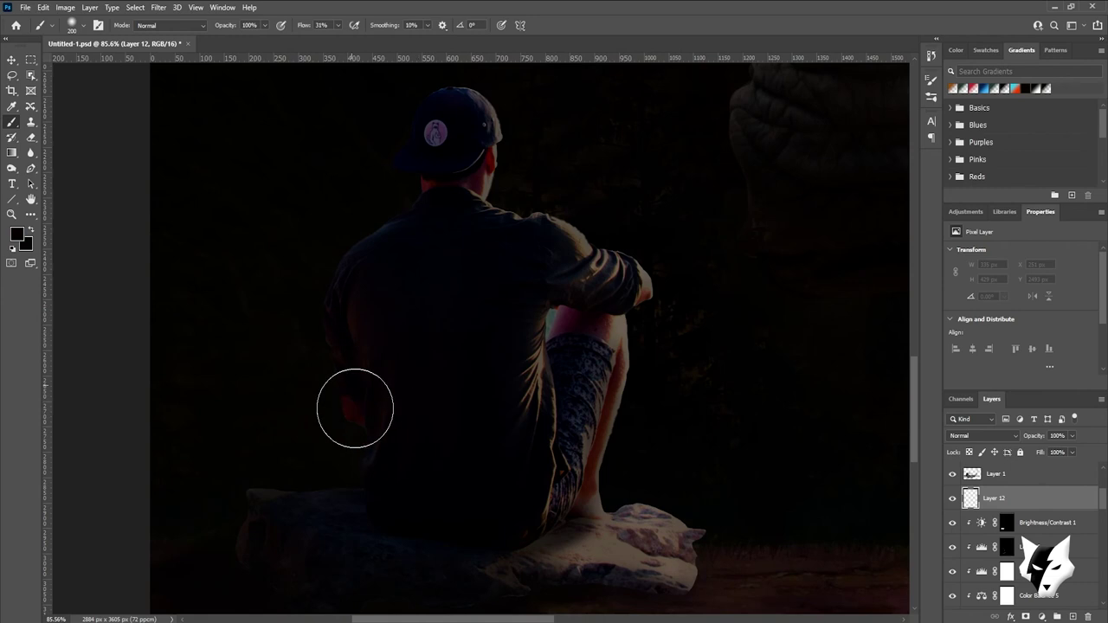
pyautogui.moveTo(353, 408); pyautogui.dragTo(366, 465)
# Paint black soft shading over the man's shoulder, back and cap on Layer 12
pyautogui.click(983, 435)
pyautogui.click(1015, 439)
pyautogui.moveTo(384, 245); pyautogui.dragTo(386, 308)
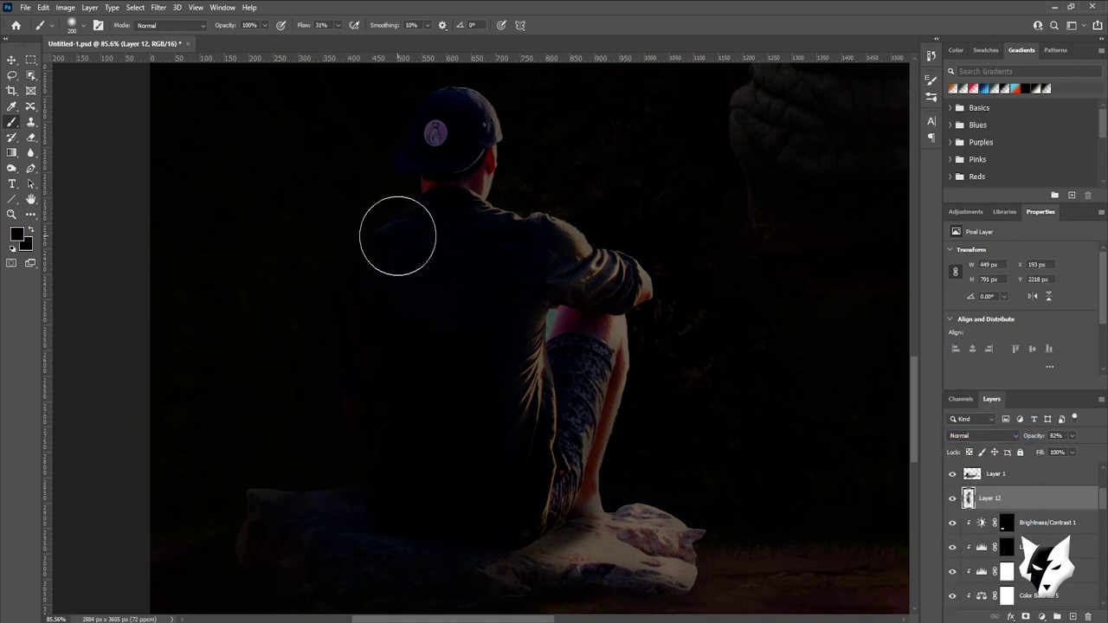
pyautogui.moveTo(390, 438); pyautogui.dragTo(410, 286)
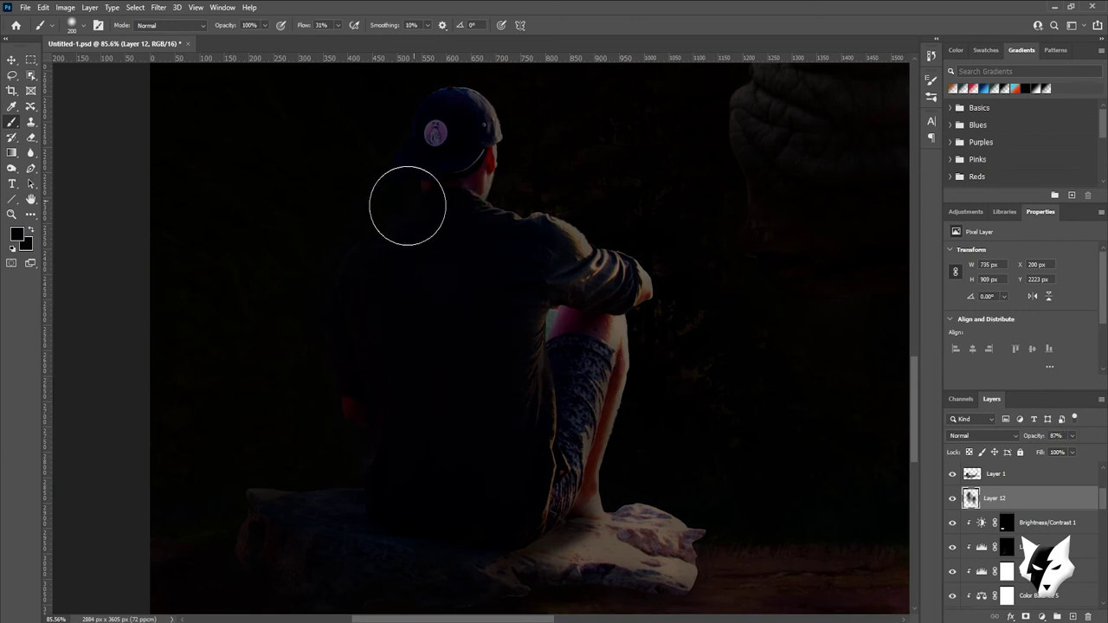
pyautogui.moveTo(472, 463); pyautogui.dragTo(436, 322)
pyautogui.hotkey('ctrl', '0')
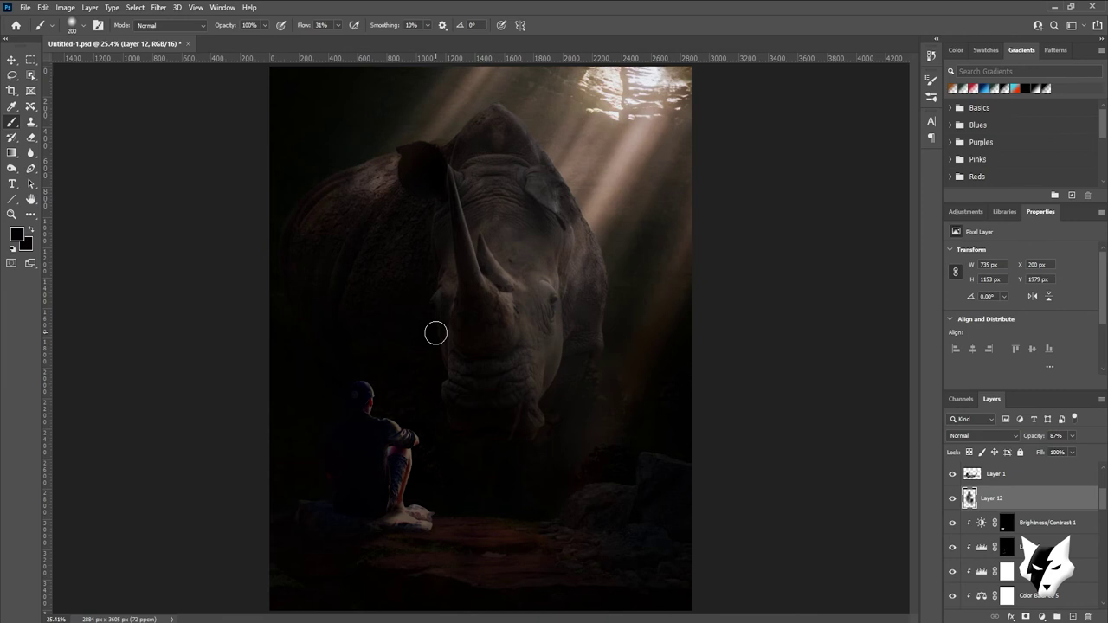
pyautogui.scroll(-2, 444, 273)
# Place the Jungle image embedded, scaled up and moved over the rhino's head
pyautogui.click(25, 7)
pyautogui.click(61, 347)
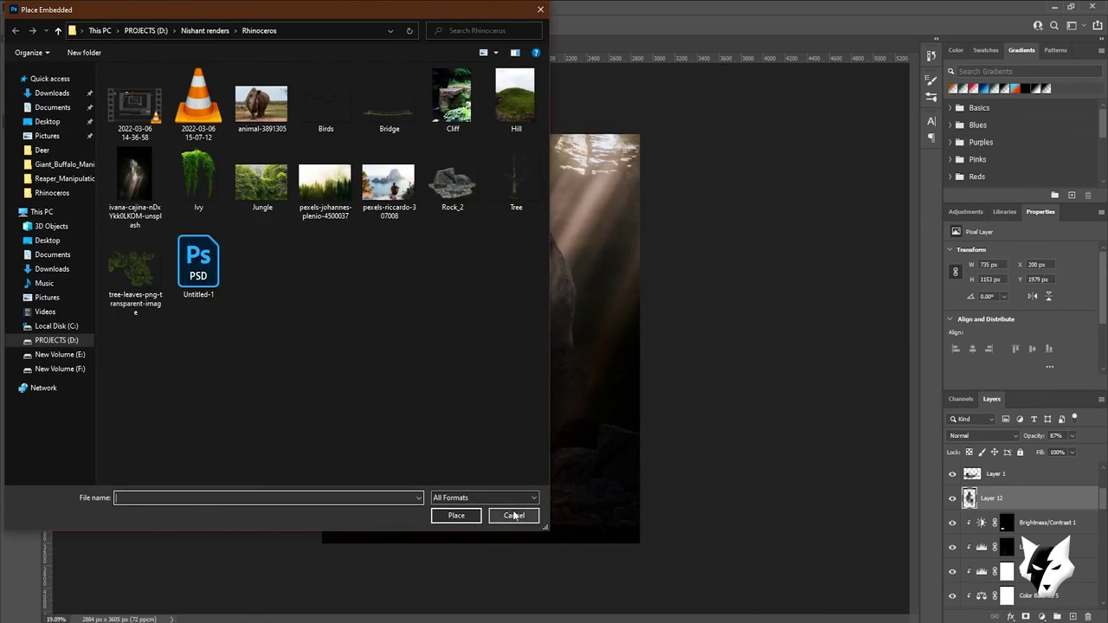
pyautogui.click(514, 516)
pyautogui.scroll(-3, 976, 573)
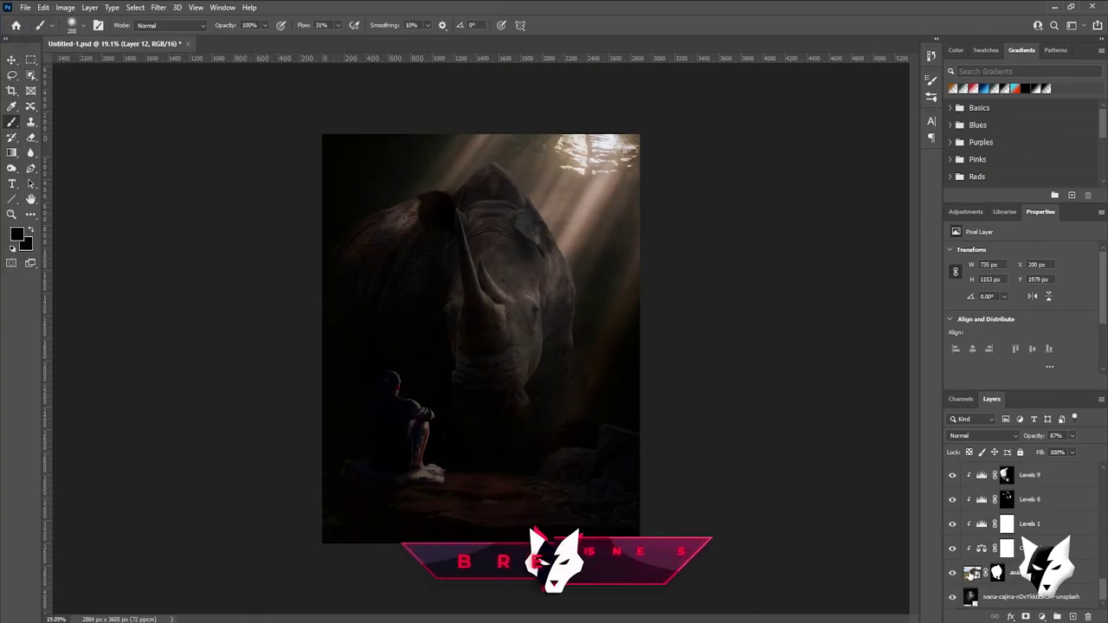
pyautogui.scroll(3, 977, 572)
pyautogui.click(25, 7)
pyautogui.click(61, 256)
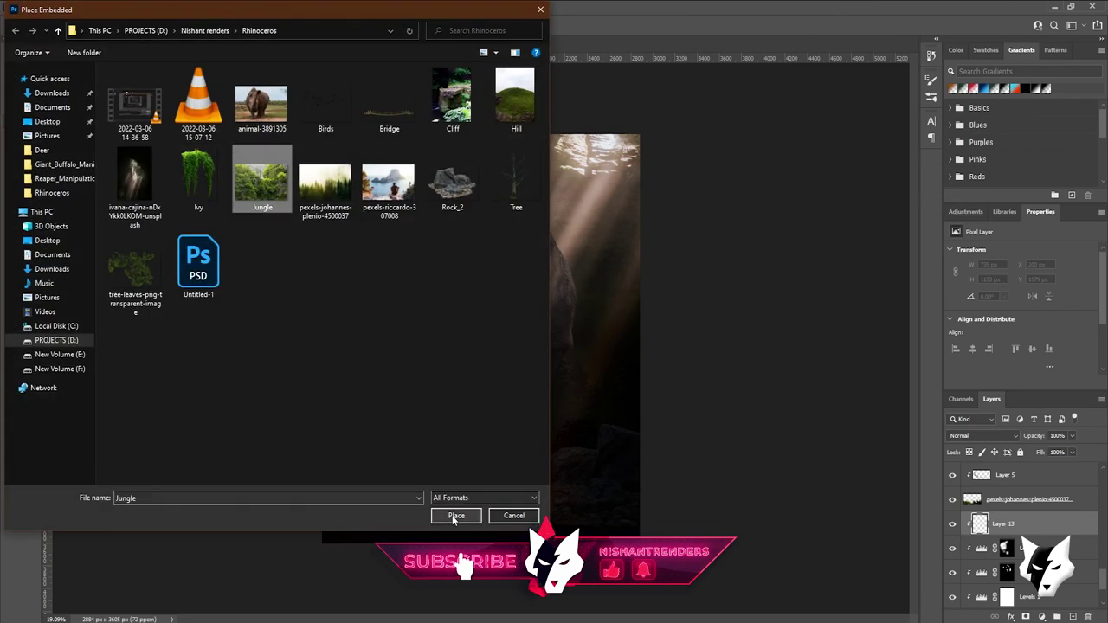
pyautogui.click(455, 516)
pyautogui.moveTo(607, 426); pyautogui.dragTo(685, 436)
pyautogui.moveTo(472, 339); pyautogui.dragTo(457, 244)
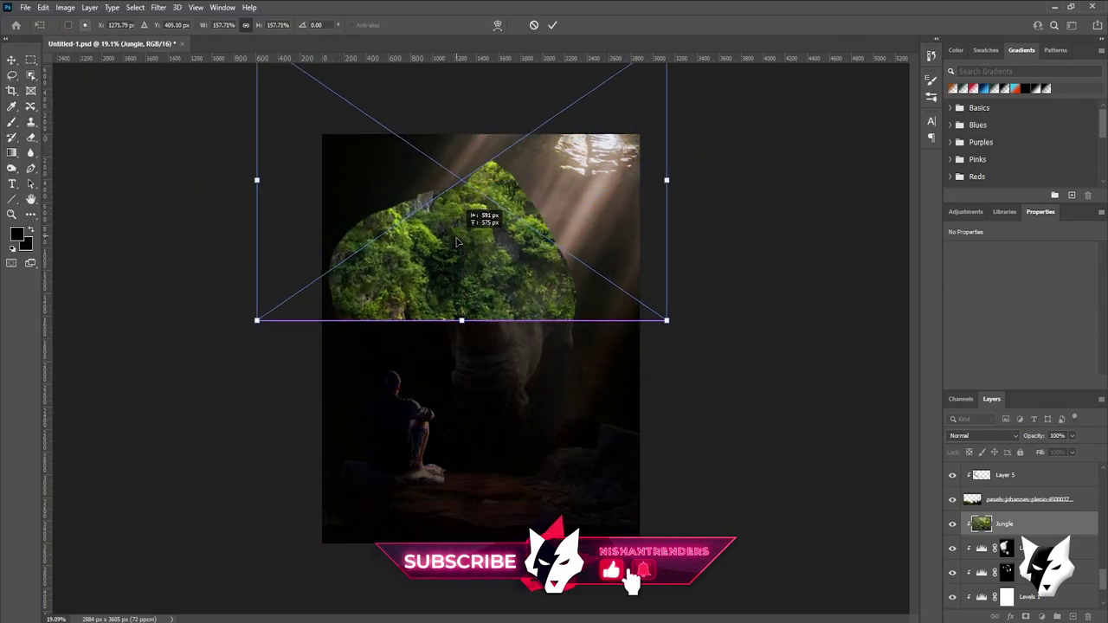
pyautogui.press('Return')
# Add an inverted mask and reveal jungle over the rhino's head and down toward the horn
pyautogui.click(1042, 617)
pyautogui.hotkey('ctrl', 'i')
pyautogui.scroll(5, 566, 329)
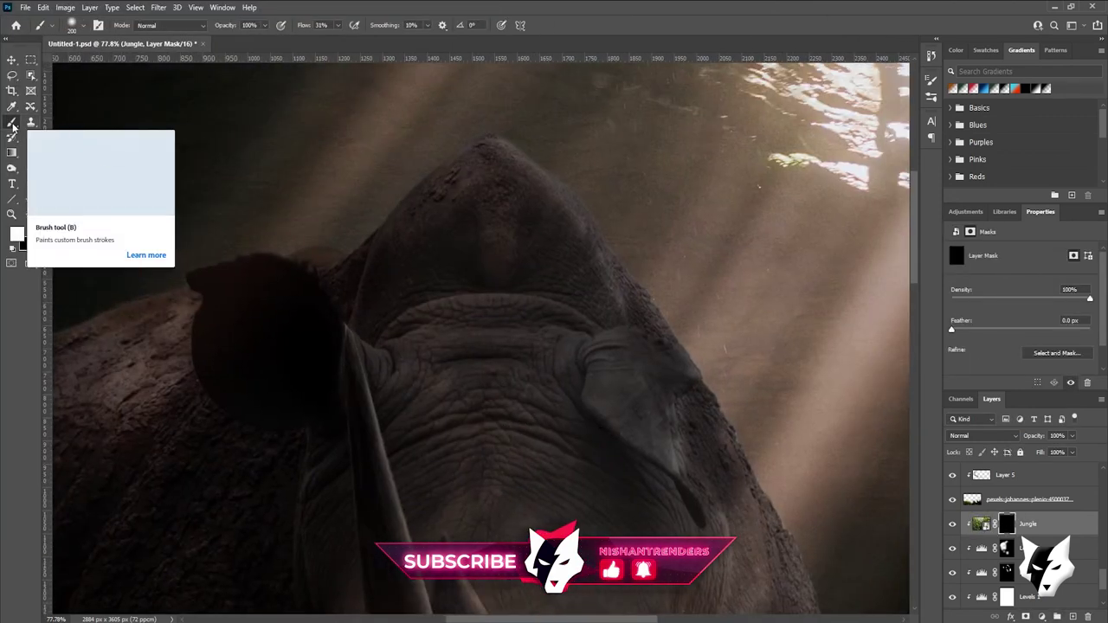
pyautogui.click(13, 125)
pyautogui.moveTo(519, 216); pyautogui.dragTo(618, 347)
pyautogui.scroll(-3, 519, 329)
pyautogui.moveTo(534, 273)
pyautogui.mouseDown()
pyautogui.moveTo(500, 208)
pyautogui.moveTo(532, 297)
pyautogui.moveTo(519, 312)
pyautogui.mouseUp()
pyautogui.scroll(-2, 532, 463)
pyautogui.moveTo(496, 242)
pyautogui.mouseDown()
pyautogui.moveTo(457, 277)
pyautogui.moveTo(529, 361)
pyautogui.moveTo(529, 382)
pyautogui.mouseUp()
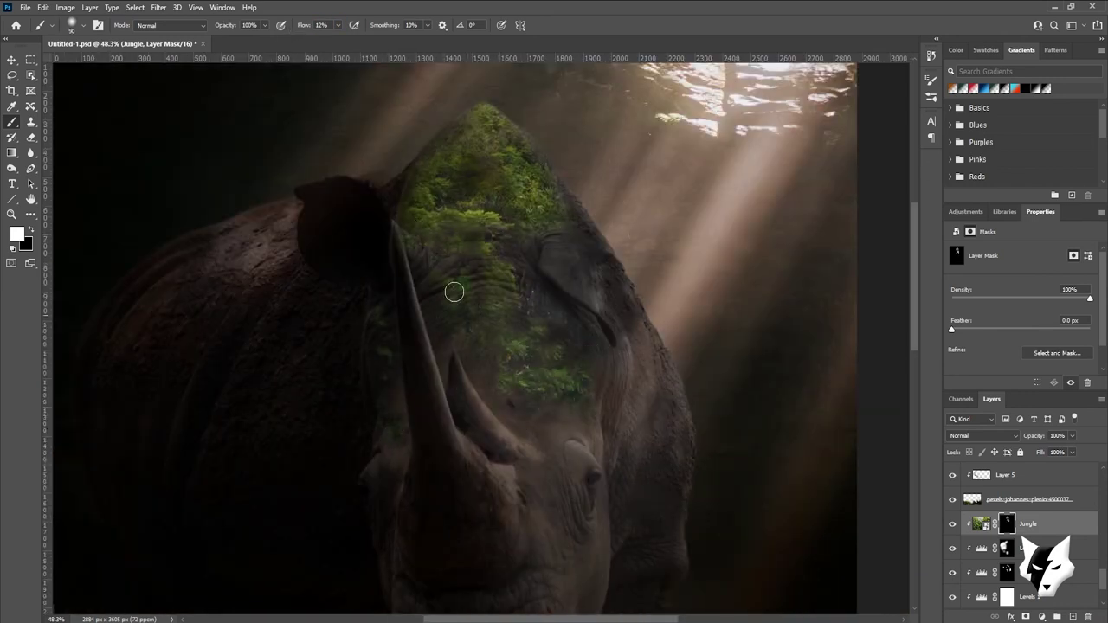
# Reveal faint greenery across the rhino's back, left shoulder and upper-left background
pyautogui.moveTo(295, 325)
pyautogui.mouseDown()
pyautogui.moveTo(92, 329)
pyautogui.moveTo(317, 257)
pyautogui.moveTo(149, 290)
pyautogui.moveTo(286, 209)
pyautogui.moveTo(300, 300)
pyautogui.moveTo(349, 312)
pyautogui.moveTo(165, 304)
pyautogui.moveTo(274, 404)
pyautogui.moveTo(147, 375)
pyautogui.mouseUp()
pyautogui.moveTo(148, 374)
pyautogui.mouseDown()
pyautogui.moveTo(276, 212)
pyautogui.moveTo(346, 79)
pyautogui.mouseUp()
pyautogui.scroll(-2, 497, 277)
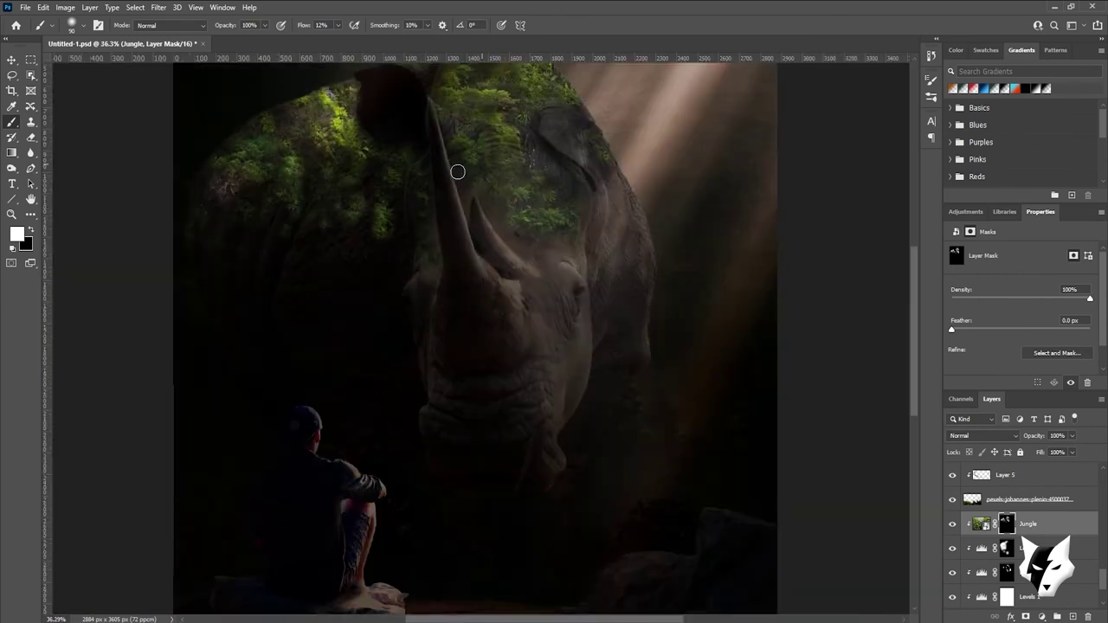
pyautogui.moveTo(432, 226)
pyautogui.mouseDown()
pyautogui.moveTo(235, 248)
pyautogui.moveTo(300, 217)
pyautogui.moveTo(620, 194)
pyautogui.mouseUp()
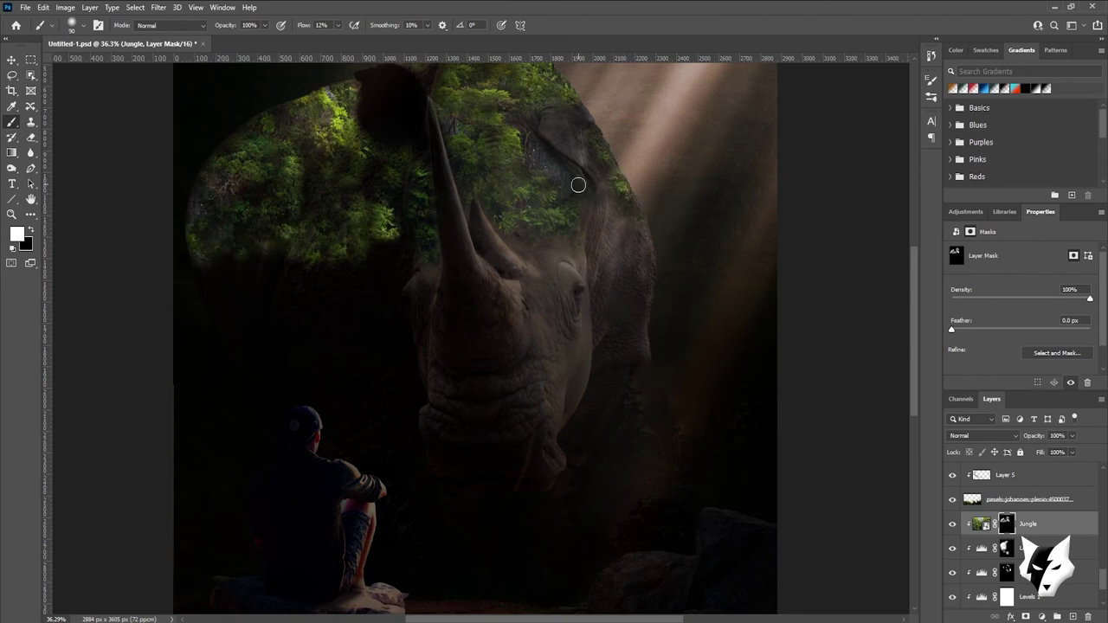
pyautogui.scroll(-1, 483, 454)
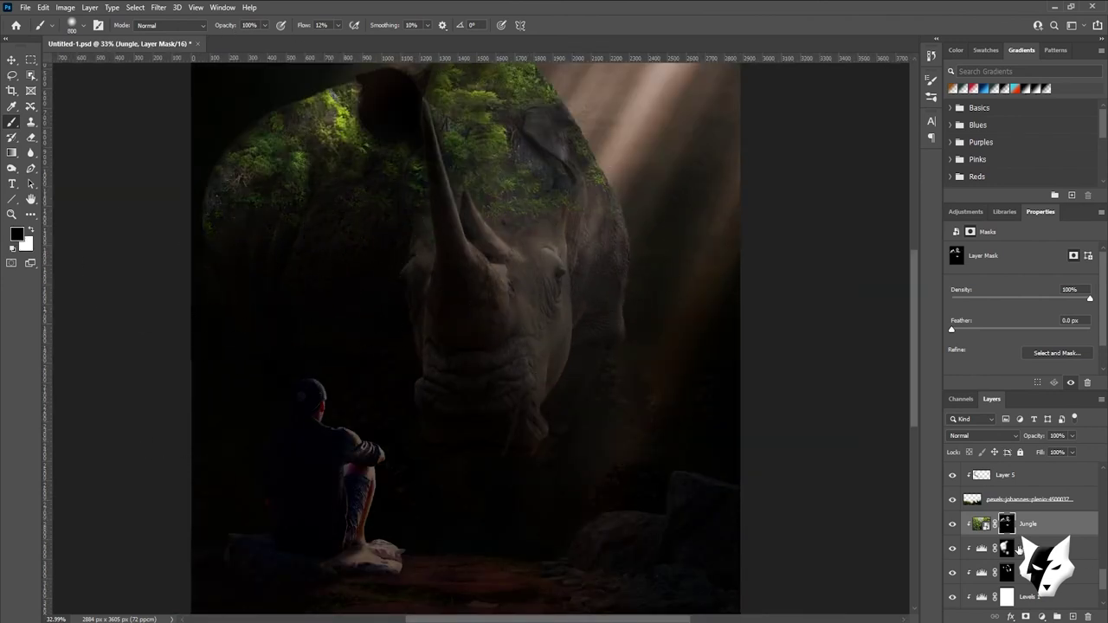
pyautogui.click(981, 523)
pyautogui.click(982, 436)
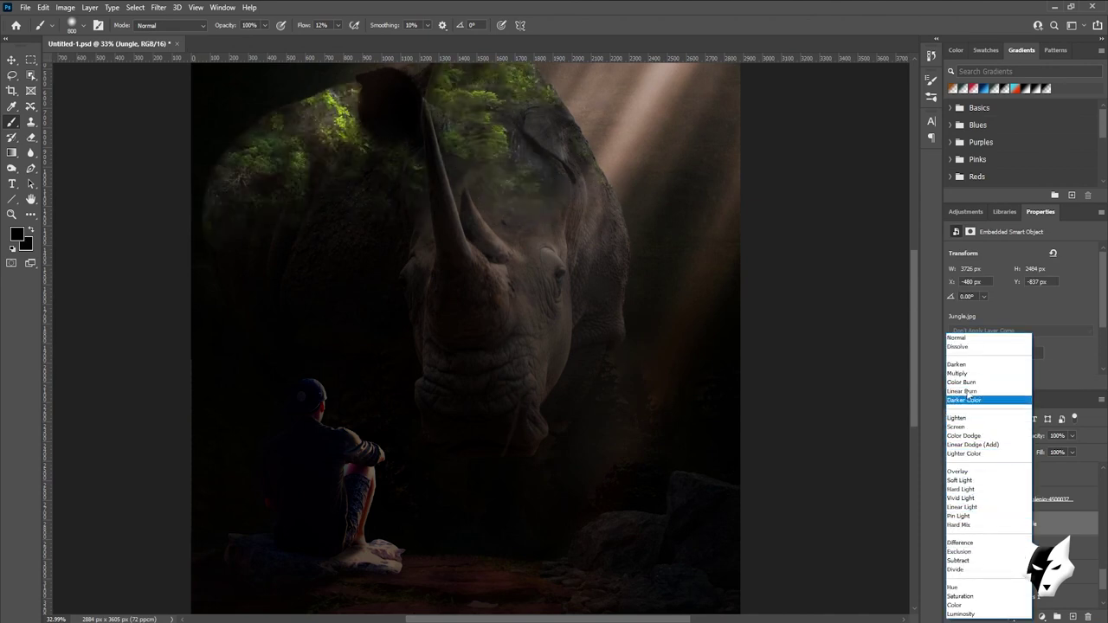
# Set Jungle to Linear Dodge (Add), add Layer 13 and try a ridge smudge, then undo it
pyautogui.click(969, 444)
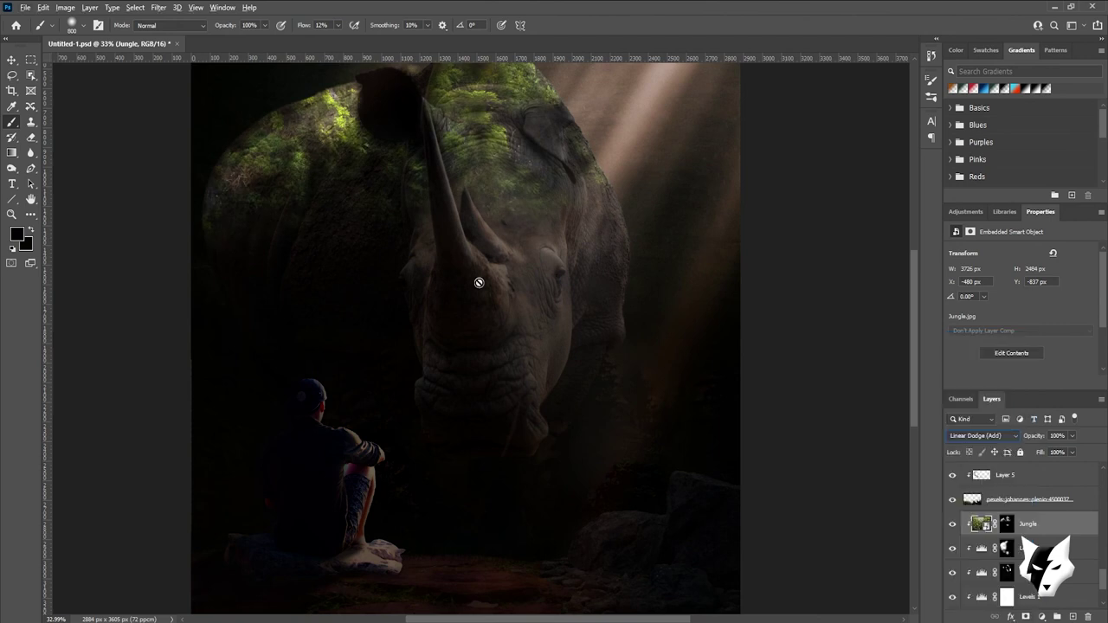
pyautogui.press('v')
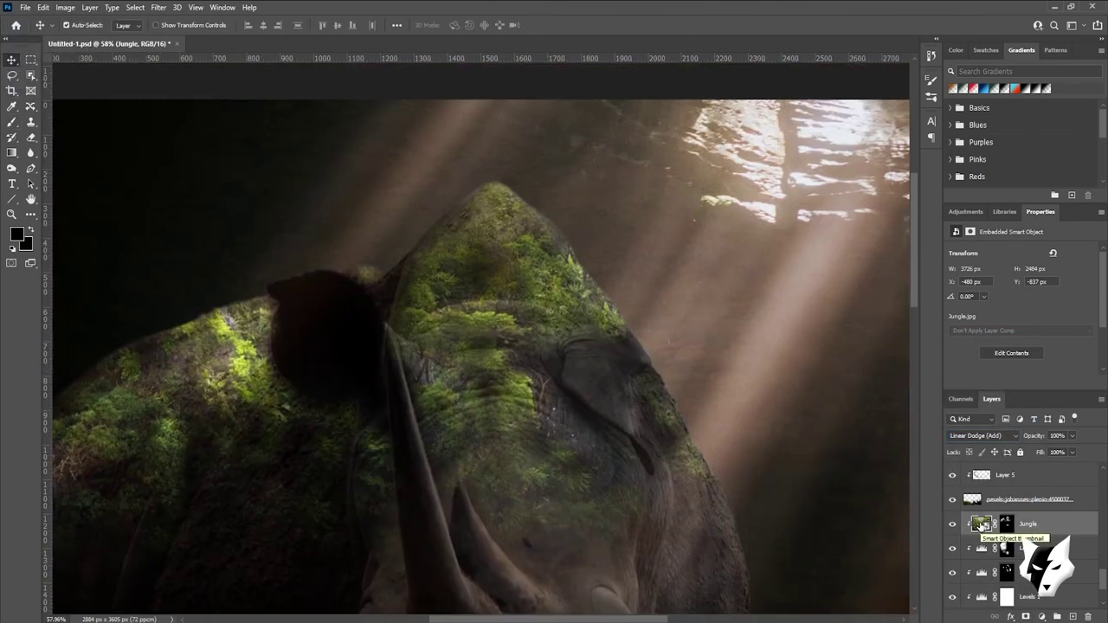
pyautogui.click(11, 168)
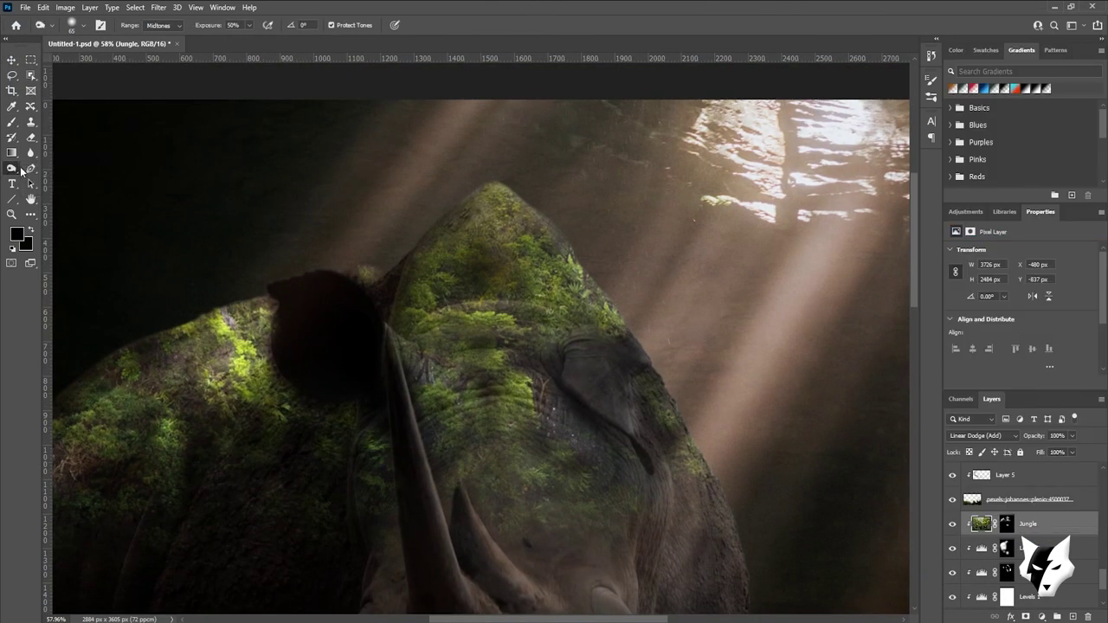
pyautogui.click(31, 154)
pyautogui.hotkey('ctrl', 'shift', 'alt', 'n')
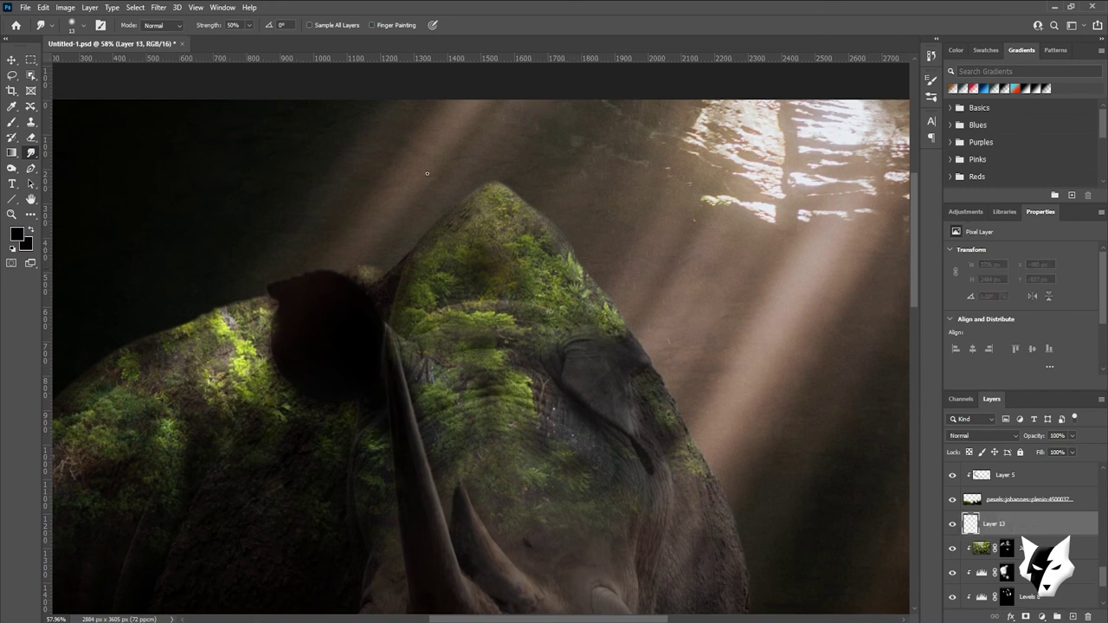
pyautogui.press(']')
pyautogui.press(']')
pyautogui.press(']')
pyautogui.press('d')
pyautogui.hotkey('alt', '[')
pyautogui.moveTo(554, 245); pyautogui.dragTo(626, 286)
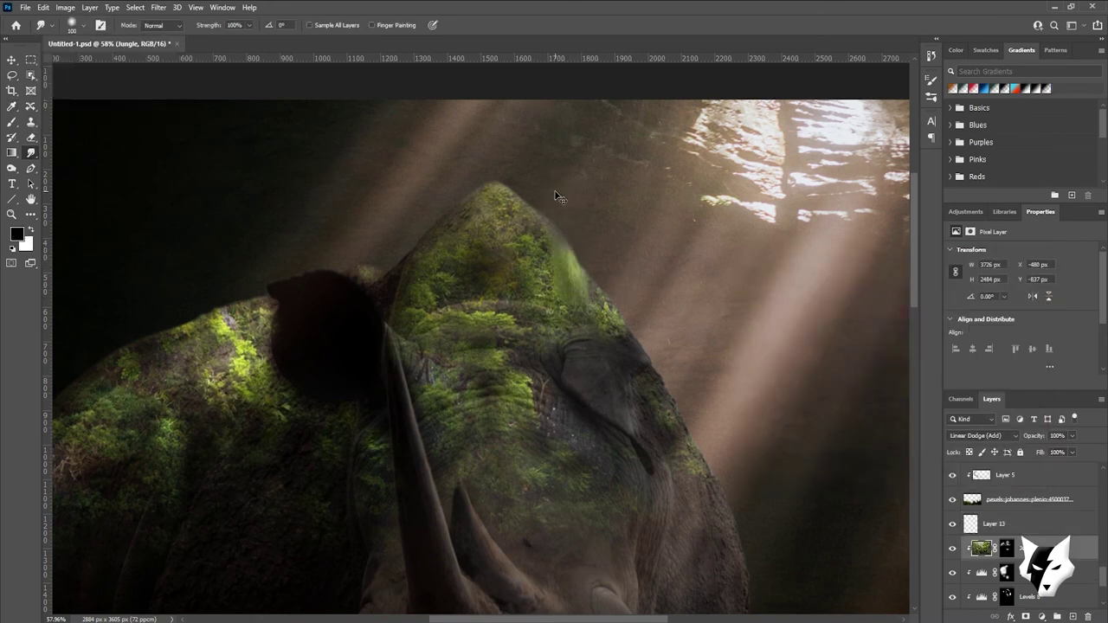
pyautogui.hotkey('ctrl', 'z')
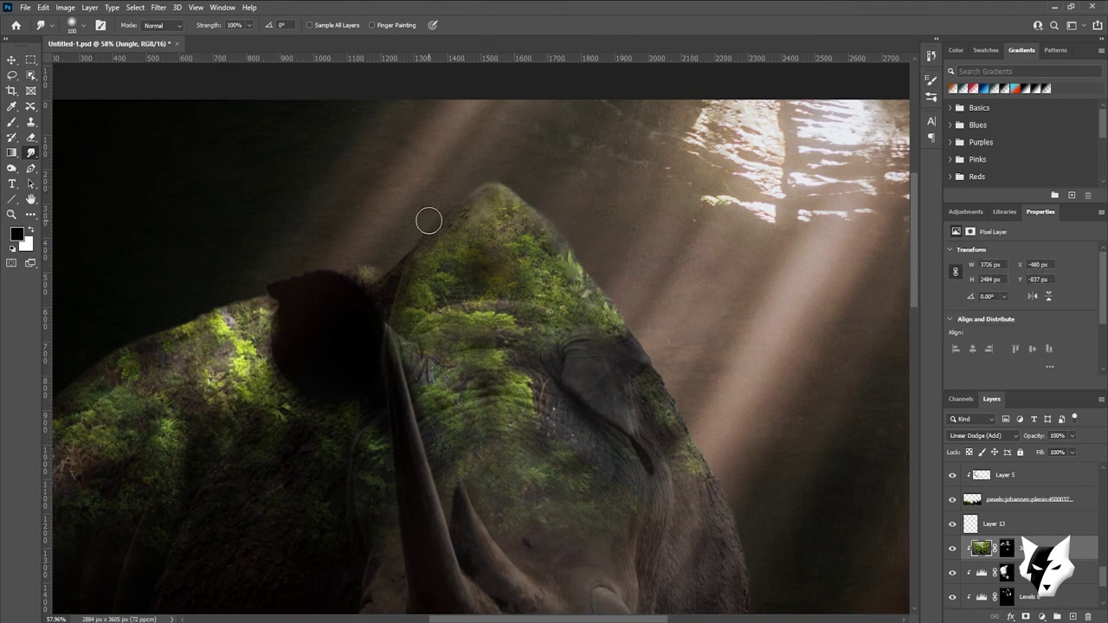
# Paint soft dark green strokes along the rhino's back edge on Layer 13
pyautogui.click(993, 523)
pyautogui.press('b')
pyautogui.keyDown('alt'); pyautogui.click(540, 195); pyautogui.keyUp('alt')
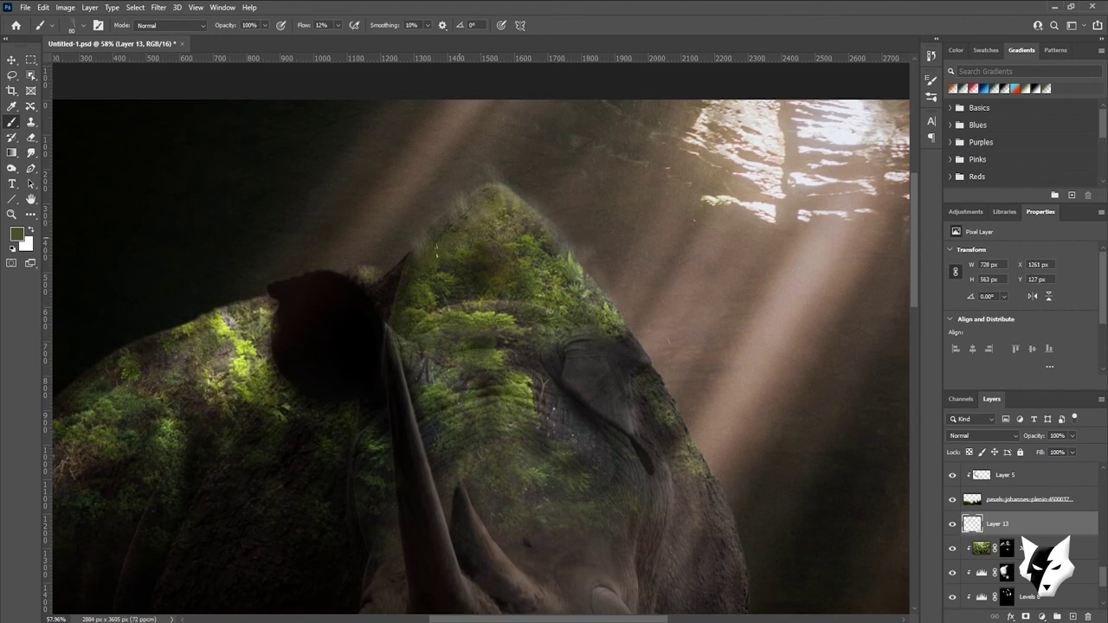
pyautogui.moveTo(286, 290); pyautogui.dragTo(59, 425)
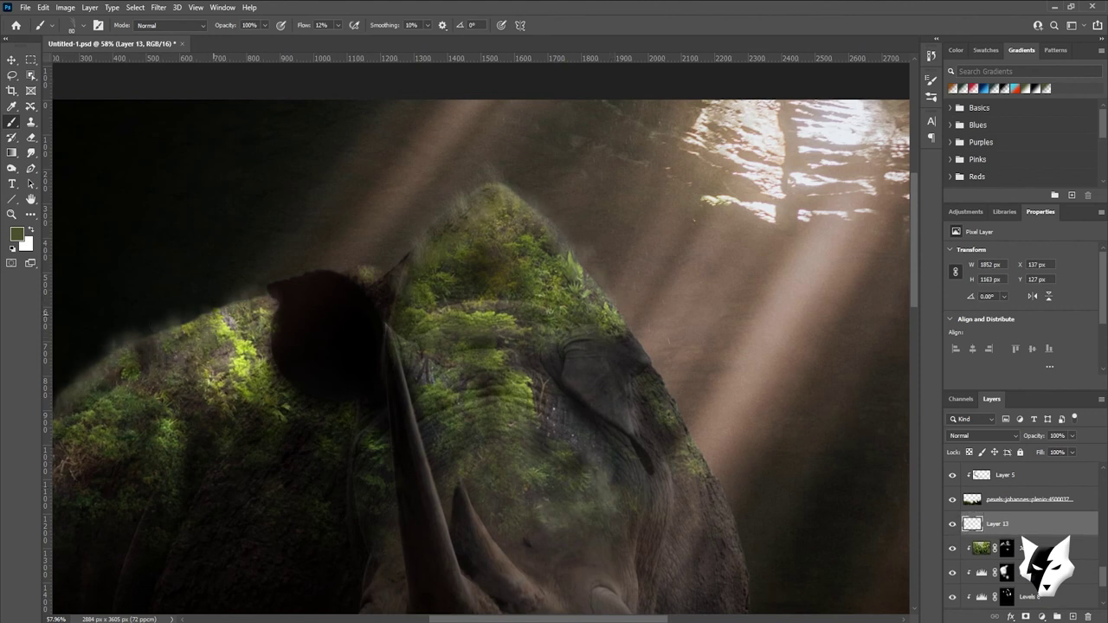
pyautogui.scroll(1, 481, 337)
# Stamp grass tufts along the rhino's back with the Grass002 brush at 80 px
pyautogui.click(74, 25)
pyautogui.scroll(-3, 69, 190)
pyautogui.click(69, 164)
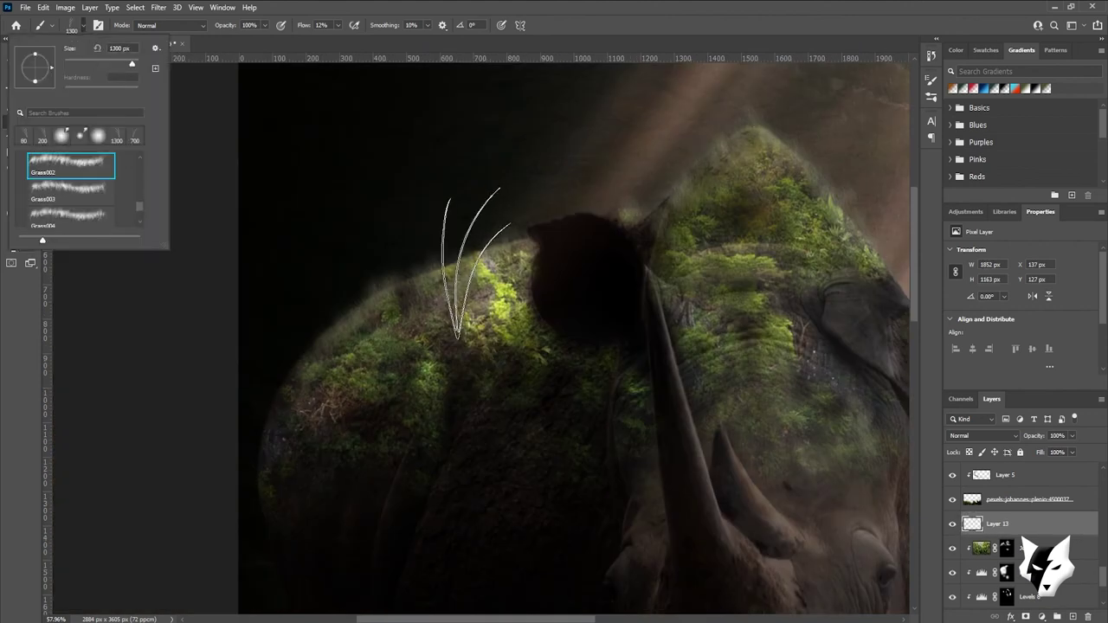
pyautogui.press('Return')
pyautogui.press('[')
pyautogui.press('[')
pyautogui.press('[')
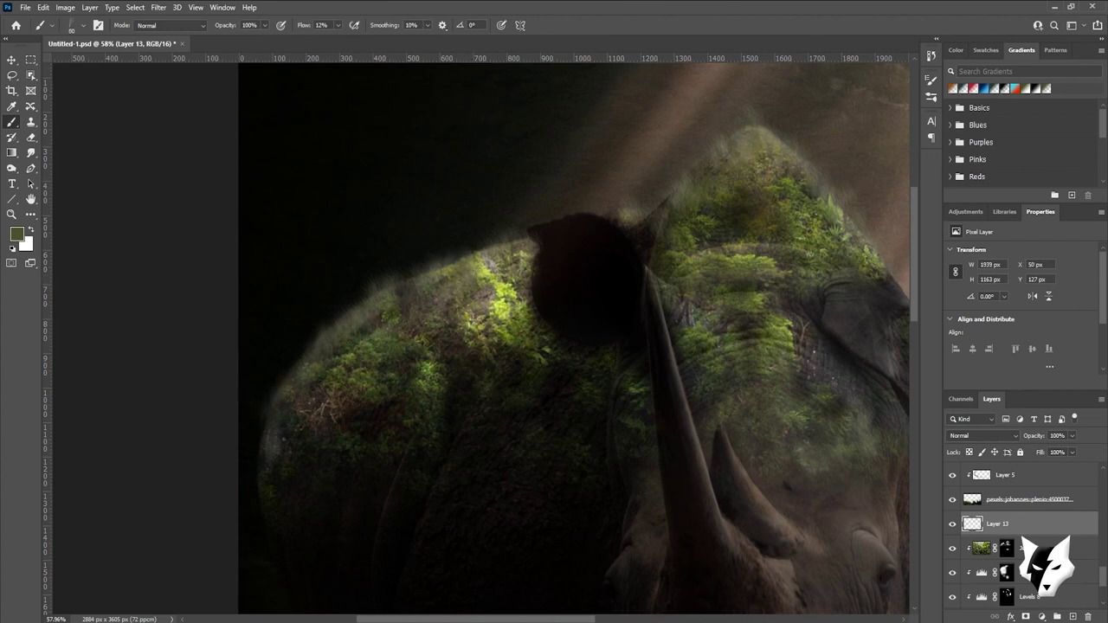
pyautogui.click(983, 436)
pyautogui.press('Escape')
pyautogui.hotkey('ctrl', '0')
pyautogui.click(984, 548)
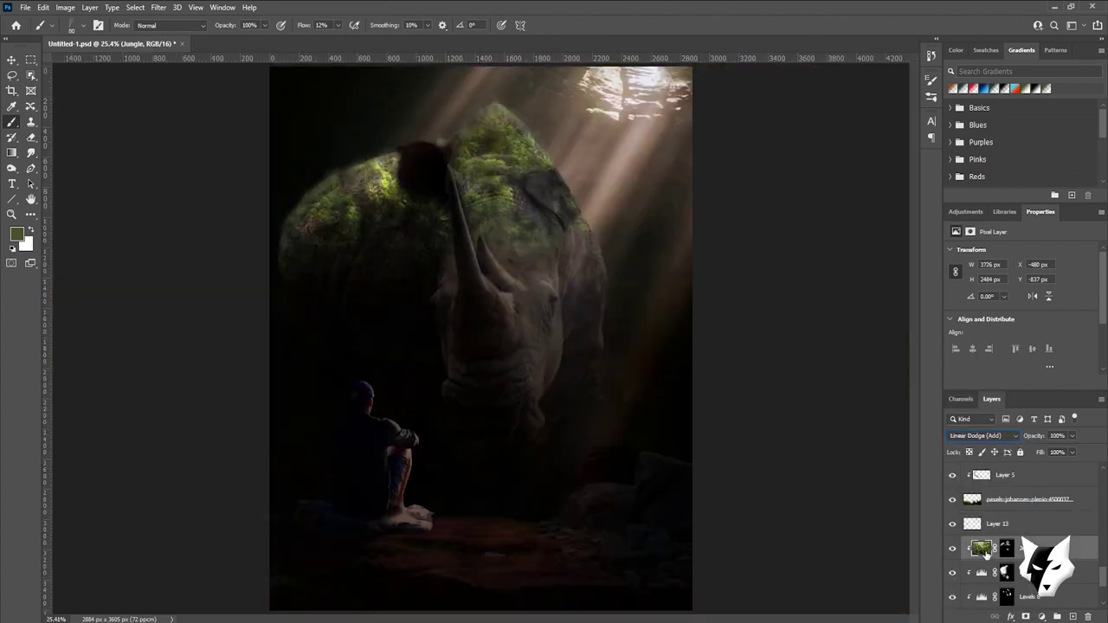
# Dim the Jungle moss with Levels, lowering output white to 193
pyautogui.hotkey('ctrl', 'l')
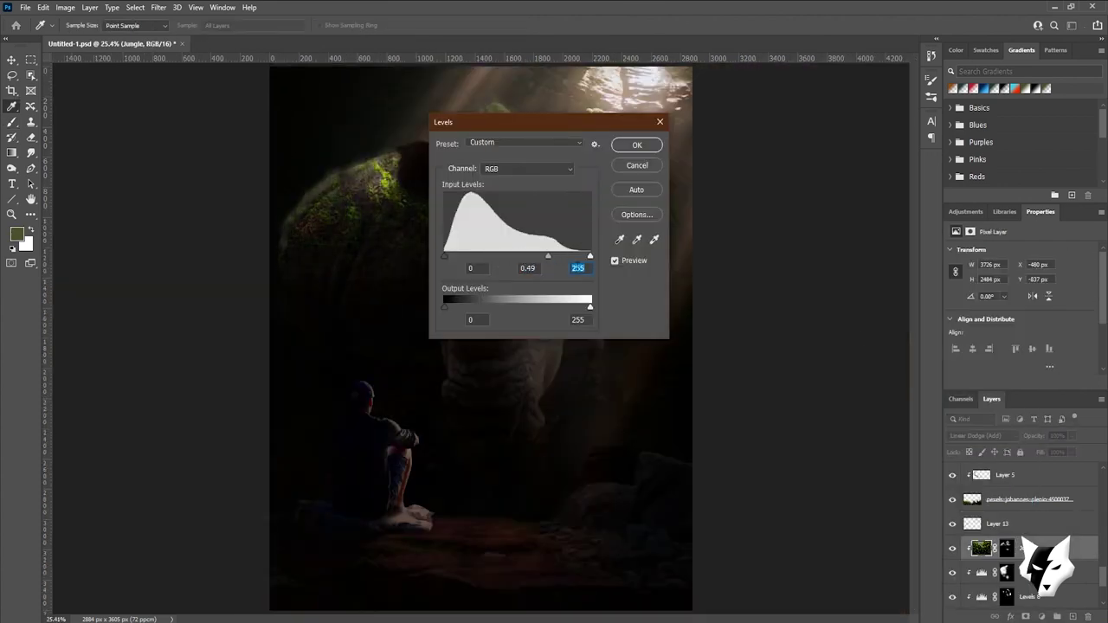
pyautogui.write('130')
pyautogui.moveTo(443, 307)
pyautogui.mouseDown()
pyautogui.moveTo(464, 307)
pyautogui.moveTo(443, 308)
pyautogui.mouseUp()
pyautogui.moveTo(536, 122); pyautogui.dragTo(755, 133)
pyautogui.moveTo(810, 318); pyautogui.dragTo(775, 318)
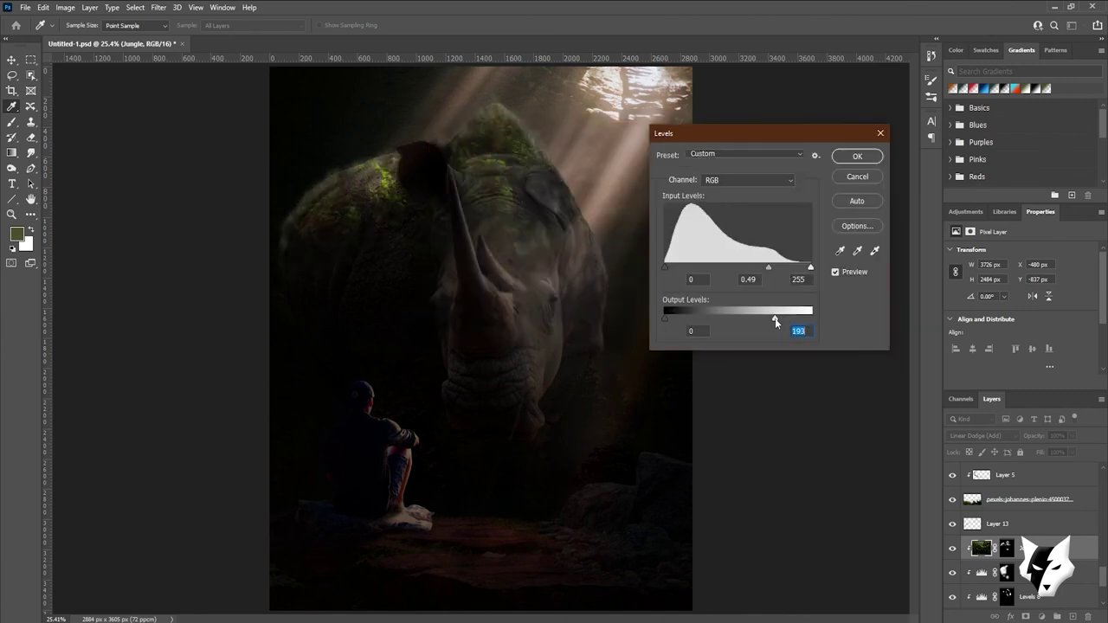
pyautogui.click(857, 156)
# Paint white on the Jungle layer's mask with the brush
pyautogui.press('b')
pyautogui.keyDown('alt'); pyautogui.scroll(5, 562, 319); pyautogui.keyUp('alt')
pyautogui.keyDown('alt'); pyautogui.scroll(-5, 563, 319); pyautogui.keyUp('alt')
pyautogui.keyDown('alt'); pyautogui.scroll(2, 563, 319); pyautogui.keyUp('alt')
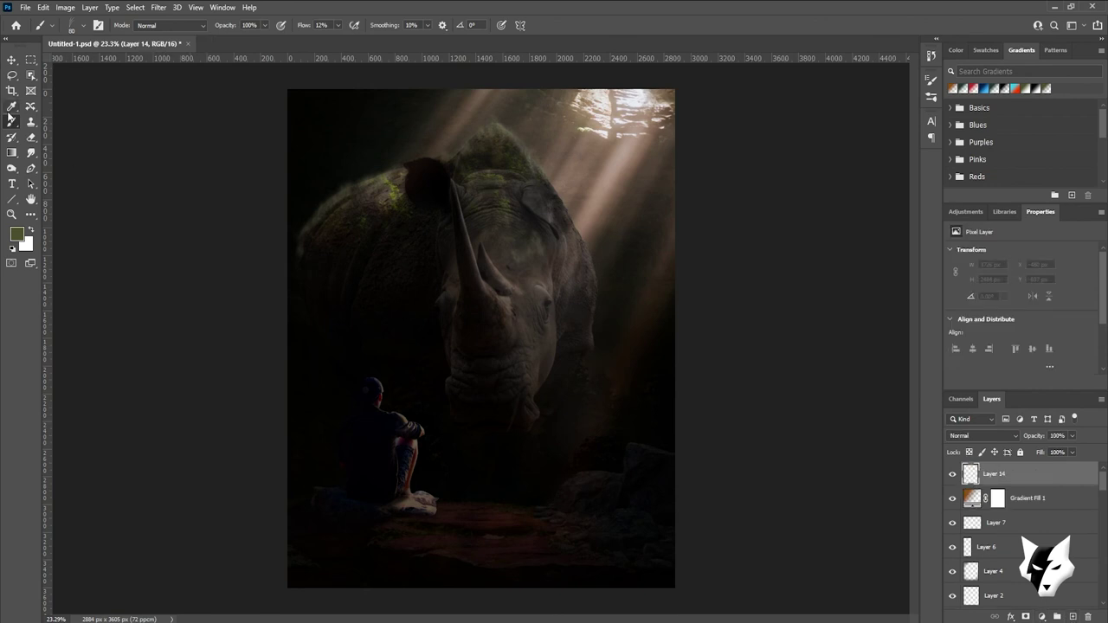
pyautogui.click(16, 234)
pyautogui.click(1008, 283)
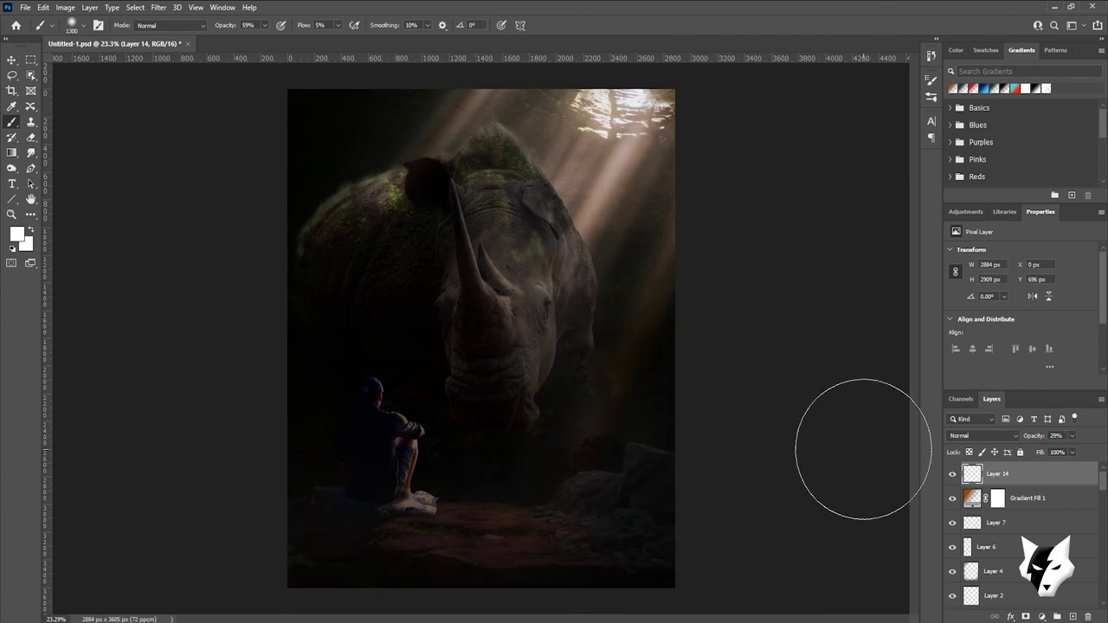
pyautogui.scroll(3, 1007, 552)
pyautogui.click(1006, 523)
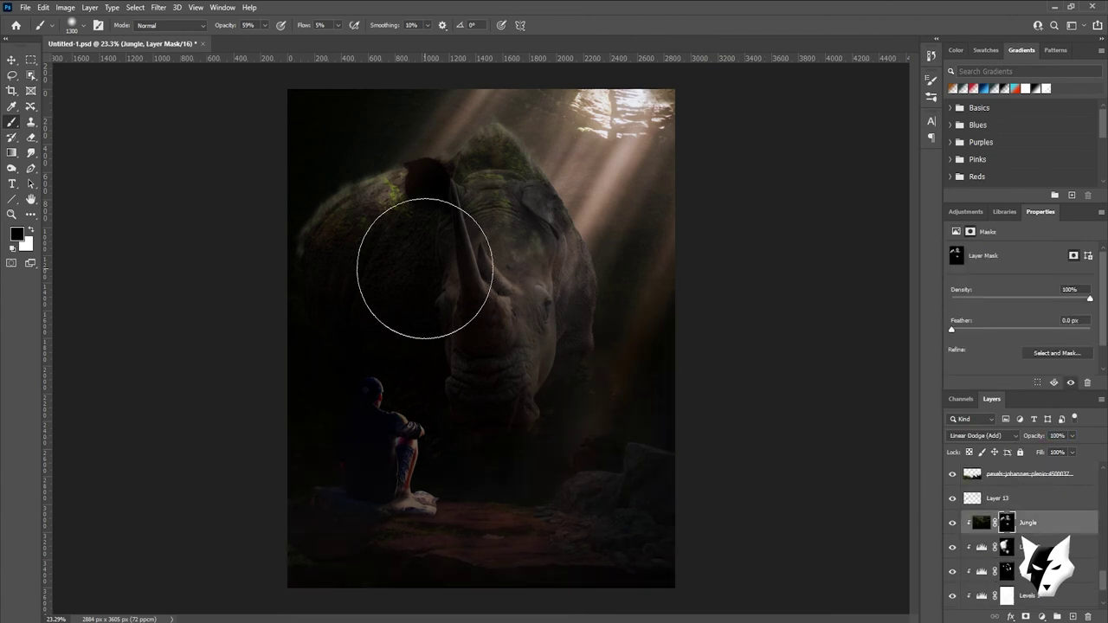
pyautogui.scroll(5, 390, 254)
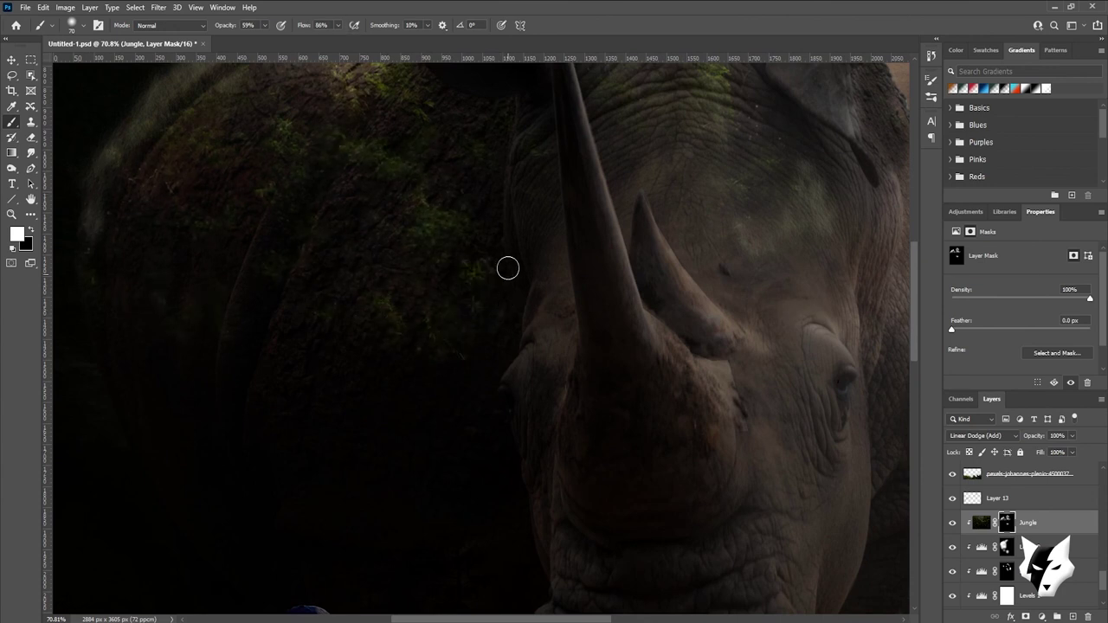
pyautogui.scroll(-5, 426, 343)
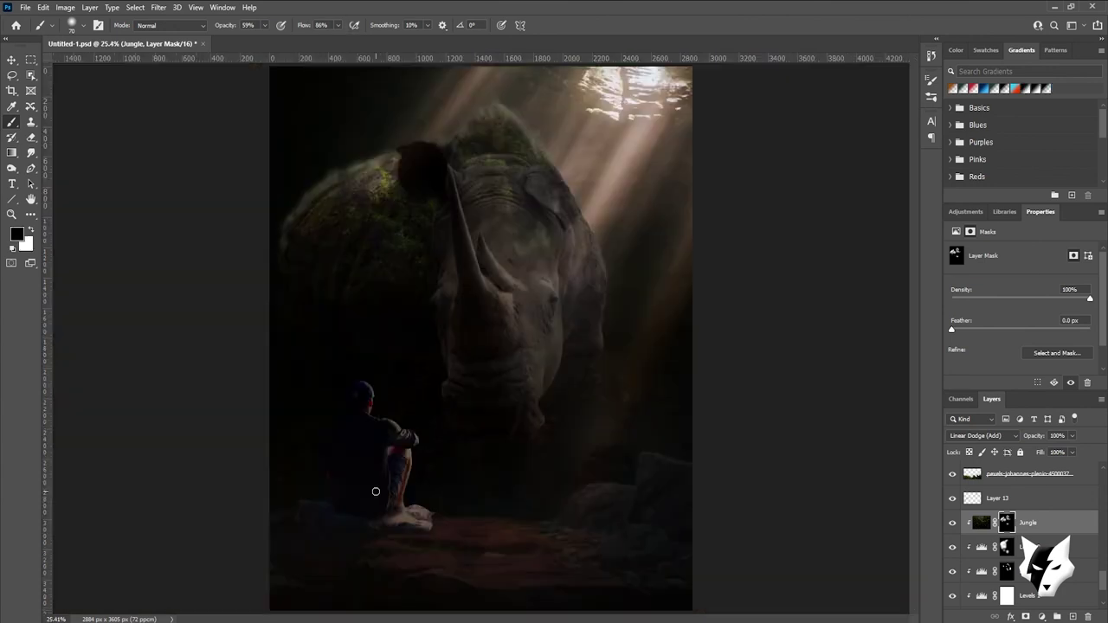
# Erase on Layer 13, then stamp all visible layers into a new top Layer 15
pyautogui.click(997, 498)
pyautogui.press('e')
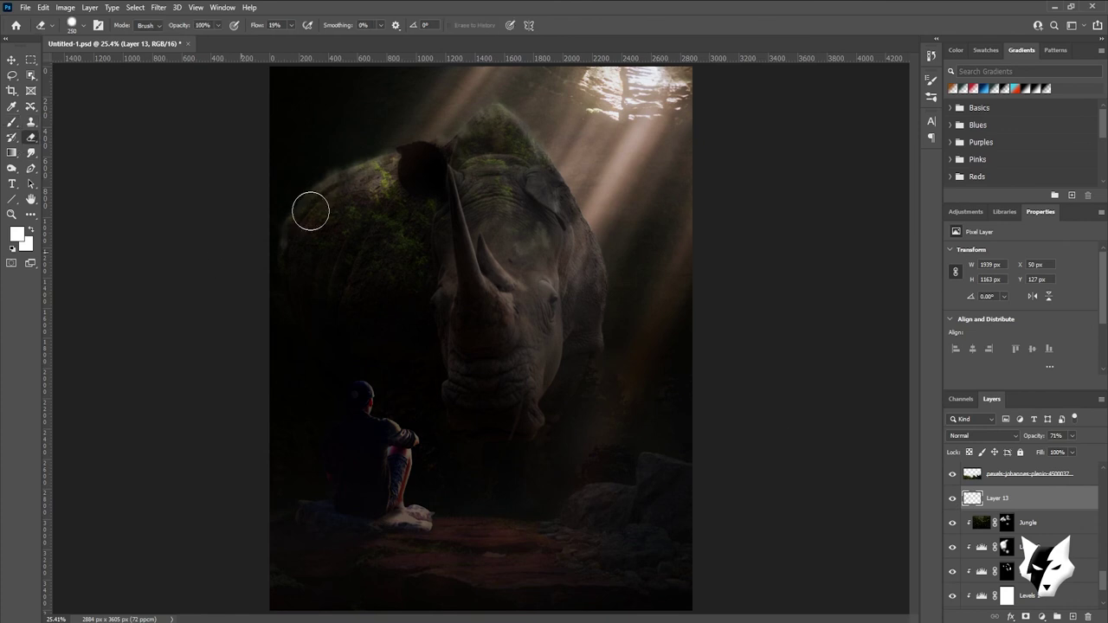
pyautogui.scroll(5, 1013, 519)
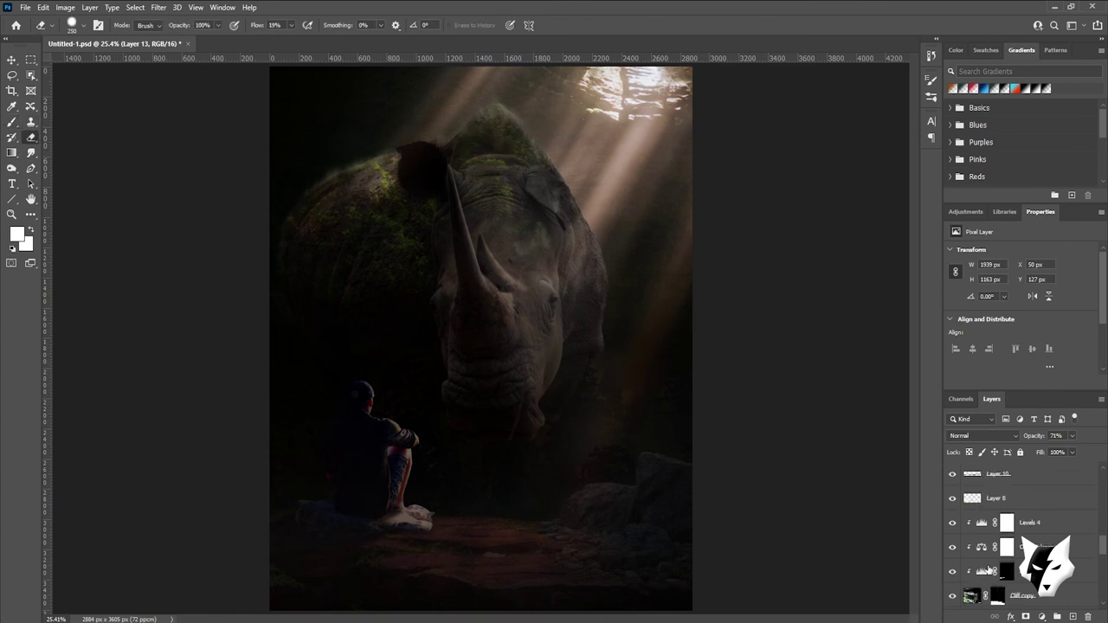
pyautogui.click(969, 472)
pyautogui.hotkey('ctrl', 'shift', 'alt', 'e')
pyautogui.click(159, 7)
pyautogui.click(196, 95)
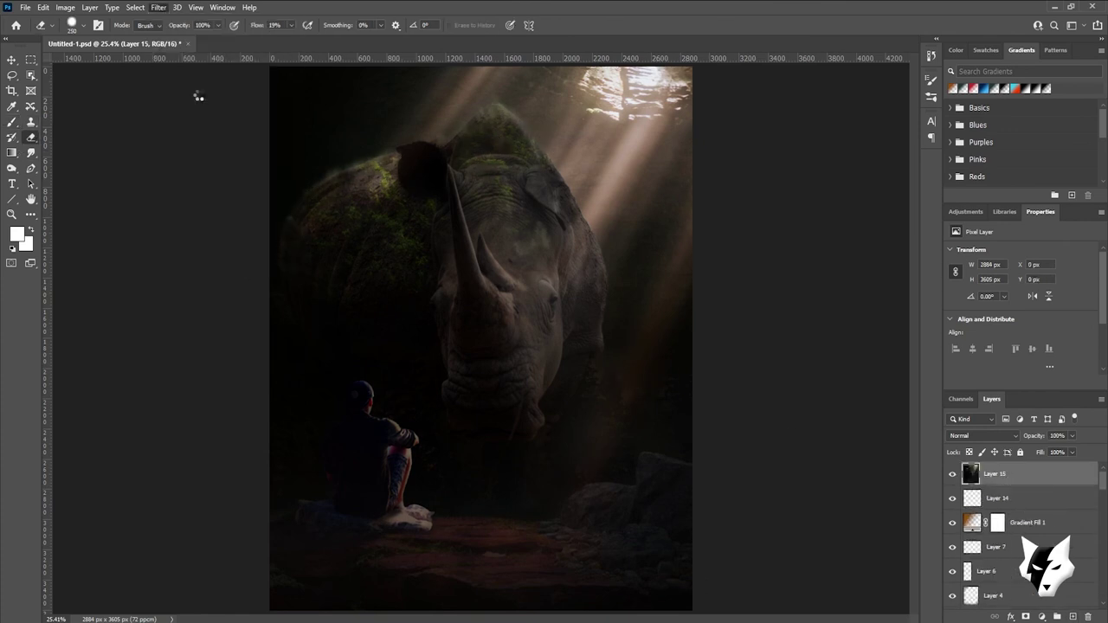
# Shift tint, raise contrast, set highlights -33 and blacks -3, and add clarity
pyautogui.moveTo(915, 249)
pyautogui.mouseDown()
pyautogui.moveTo(887, 249)
pyautogui.moveTo(899, 249)
pyautogui.mouseUp()
pyautogui.moveTo(915, 295); pyautogui.dragTo(940, 295)
pyautogui.moveTo(915, 313); pyautogui.dragTo(894, 313)
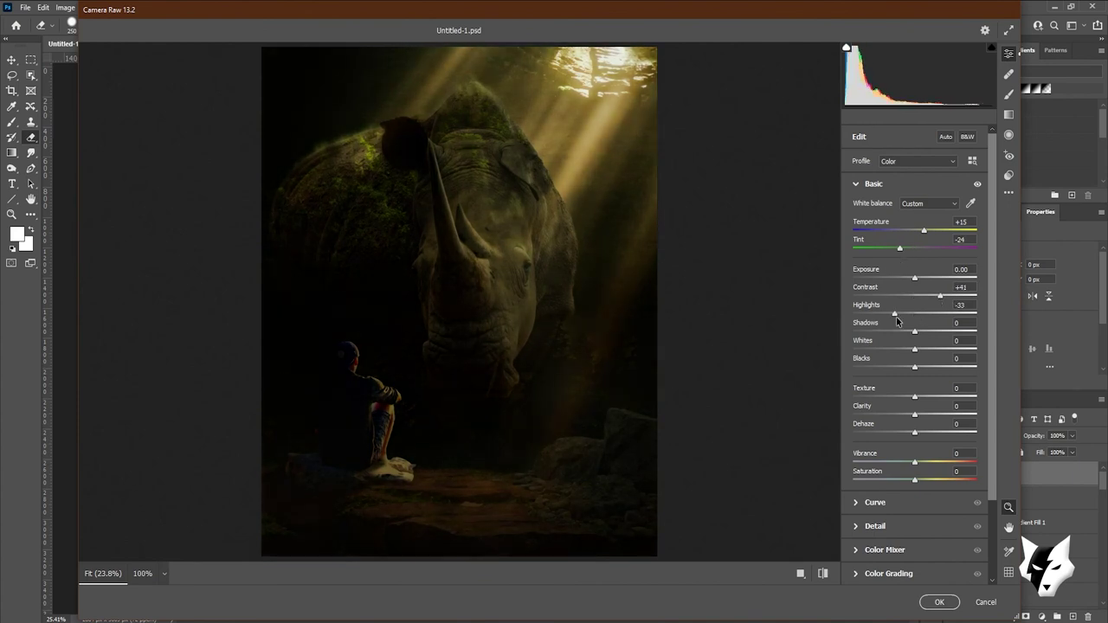
pyautogui.moveTo(914, 367); pyautogui.dragTo(913, 367)
pyautogui.moveTo(916, 416); pyautogui.dragTo(925, 419)
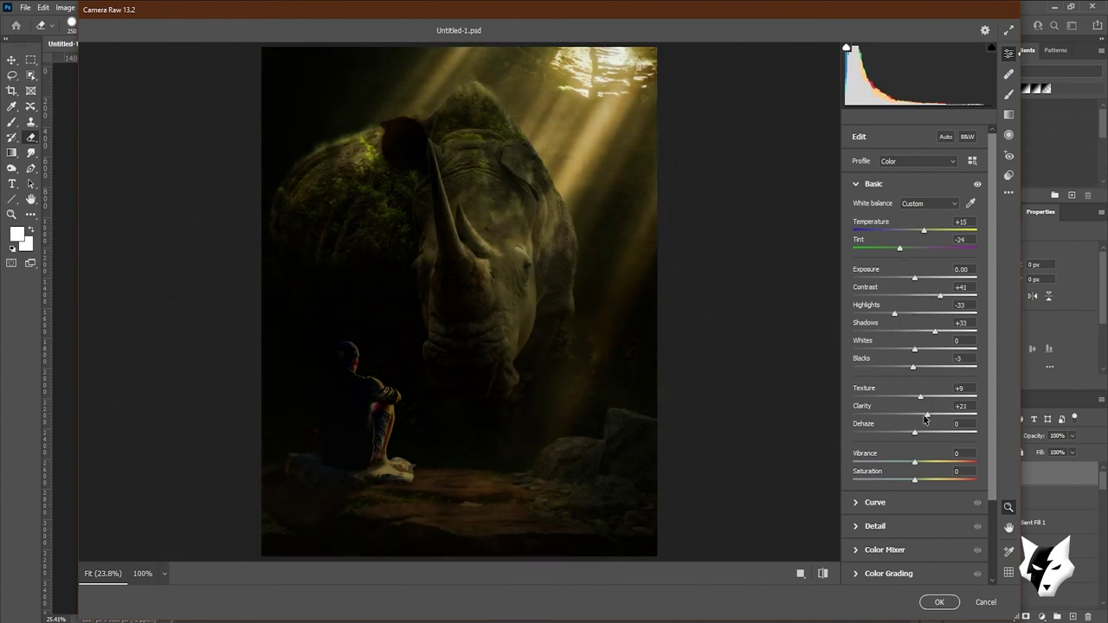
# Darken the tone curve and set sharpening to 36
pyautogui.click(857, 502)
pyautogui.moveTo(935, 312); pyautogui.dragTo(947, 277)
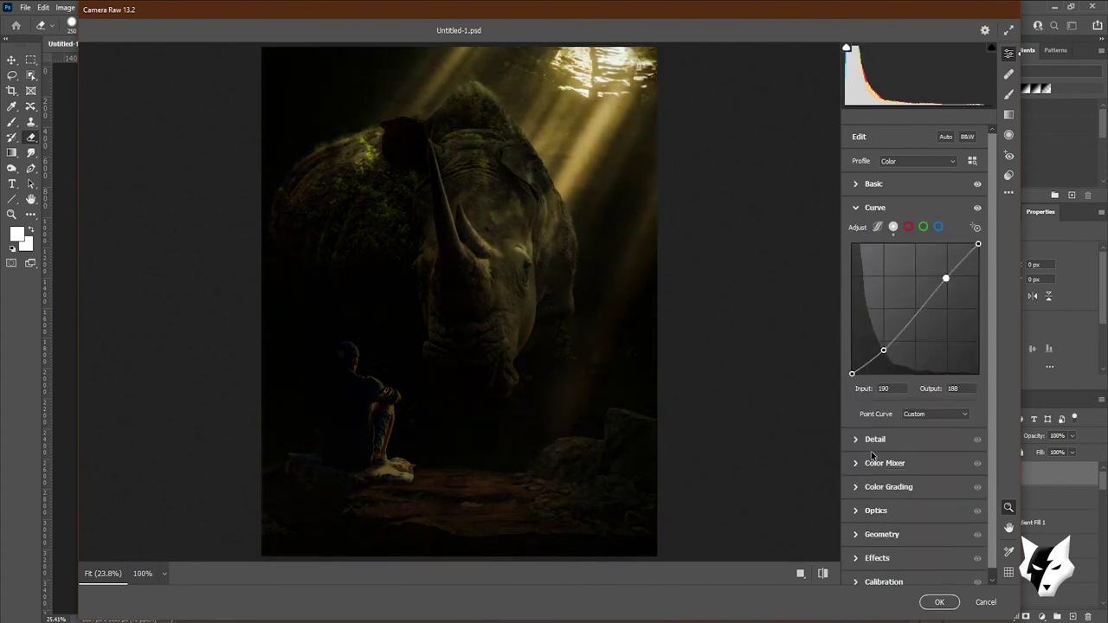
pyautogui.click(875, 231)
pyautogui.moveTo(854, 260); pyautogui.dragTo(883, 261)
# Shift oranges hue to +9, move yellows toward orange, and warm the midtones orange
pyautogui.click(884, 356)
pyautogui.moveTo(933, 345); pyautogui.dragTo(920, 341)
pyautogui.moveTo(916, 358); pyautogui.dragTo(878, 365)
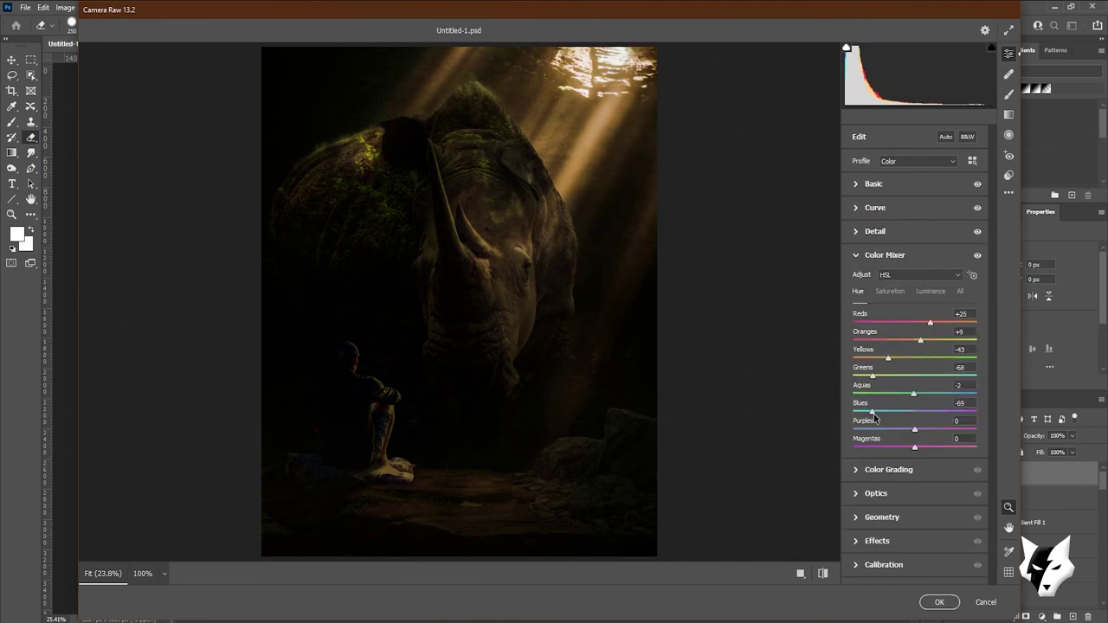
pyautogui.click(889, 470)
pyautogui.moveTo(914, 359); pyautogui.dragTo(921, 358)
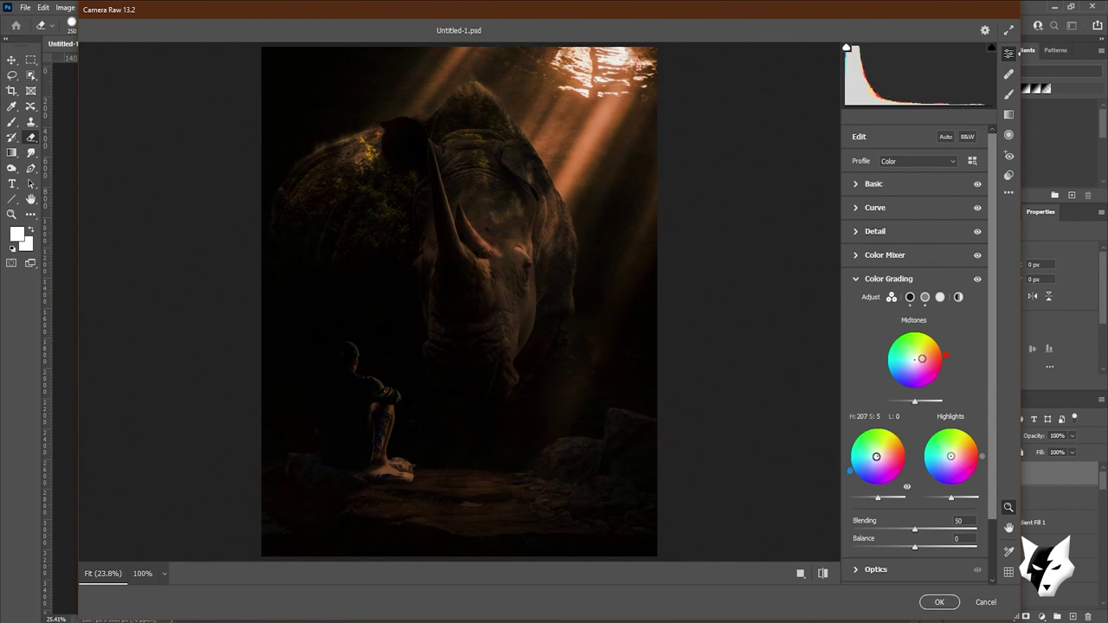